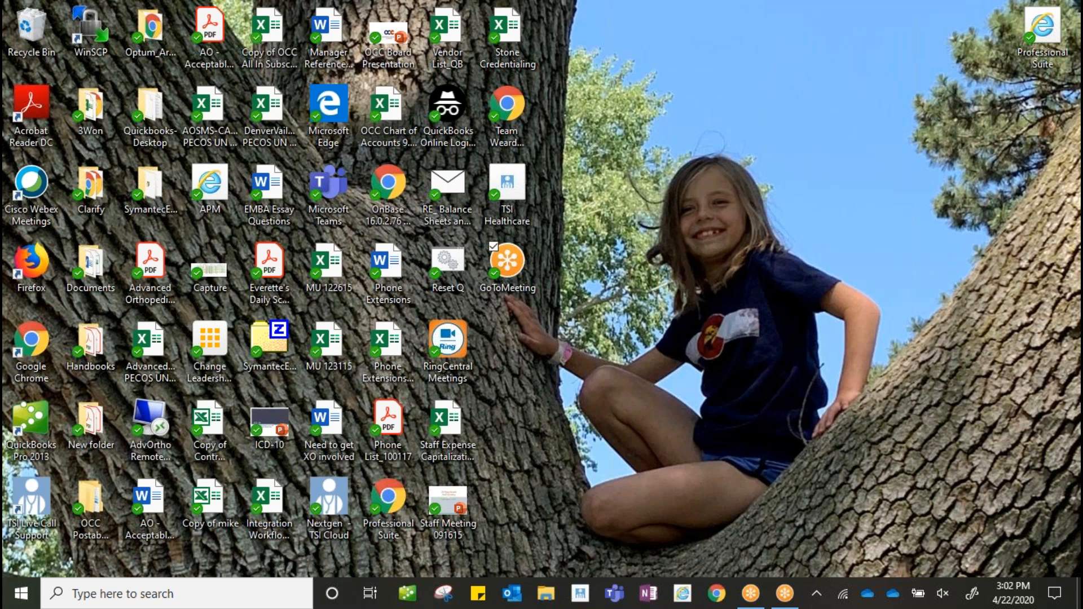
- Launch the Professional Suite shortcut, sign in, and open the Mountain applications folder
click(1041, 28)
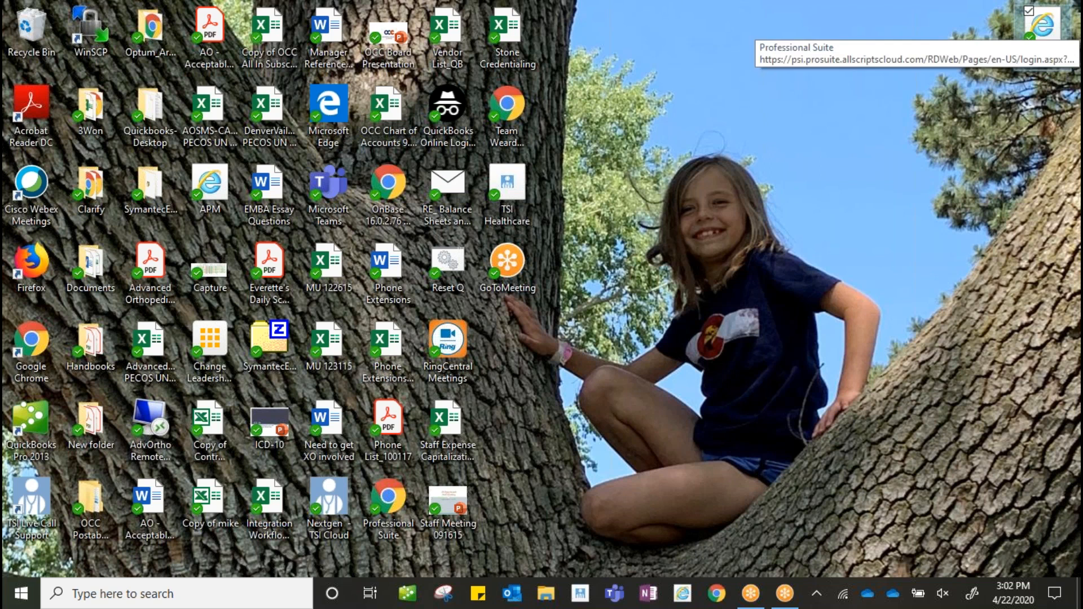
double_click(1041, 28)
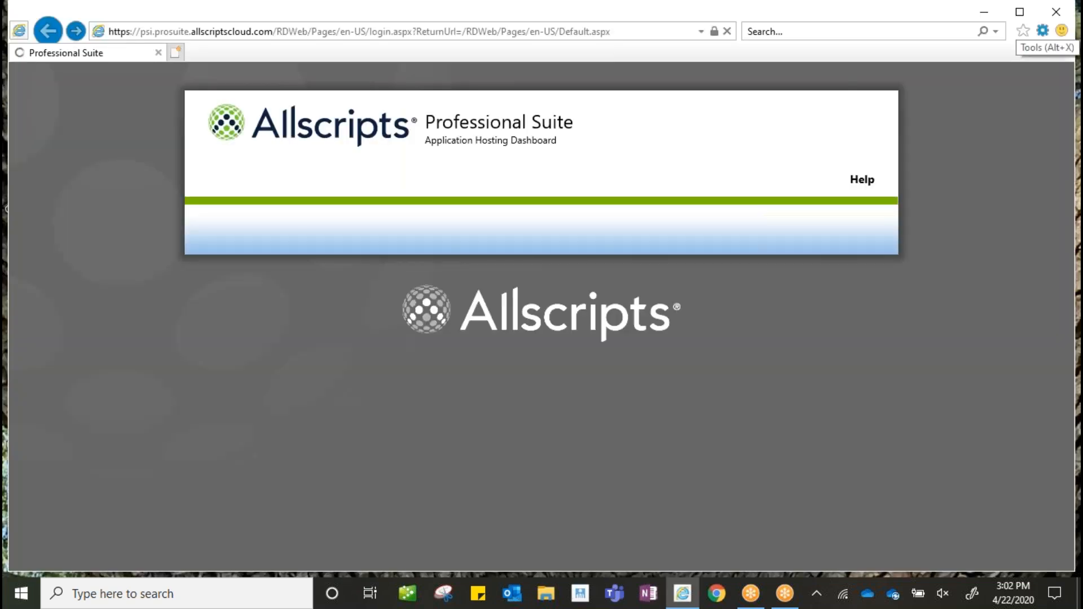
right_click(697, 327)
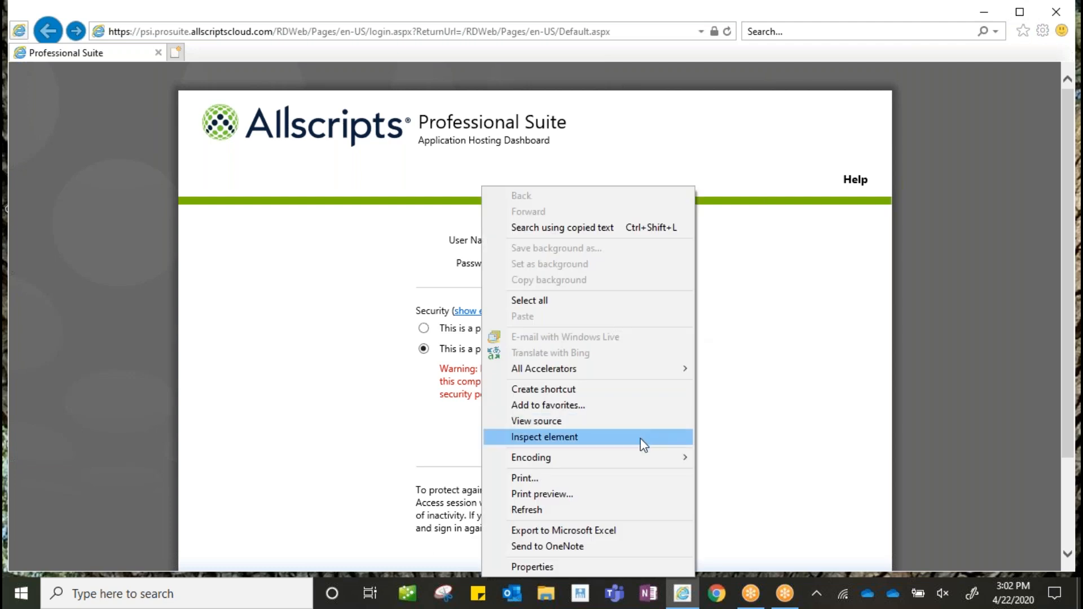
key(Escape)
click(640, 445)
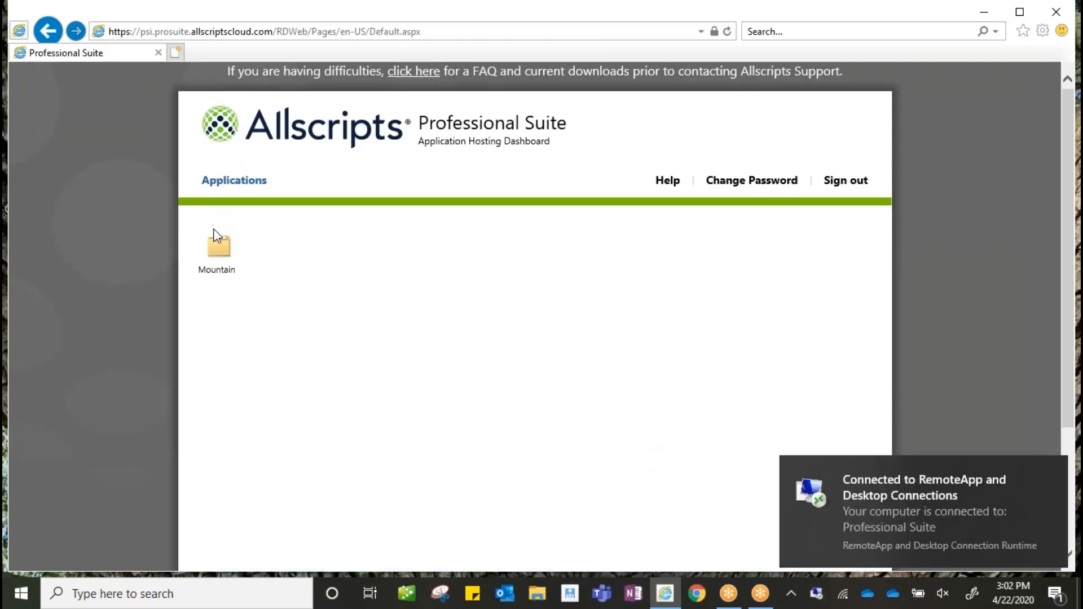
click(219, 244)
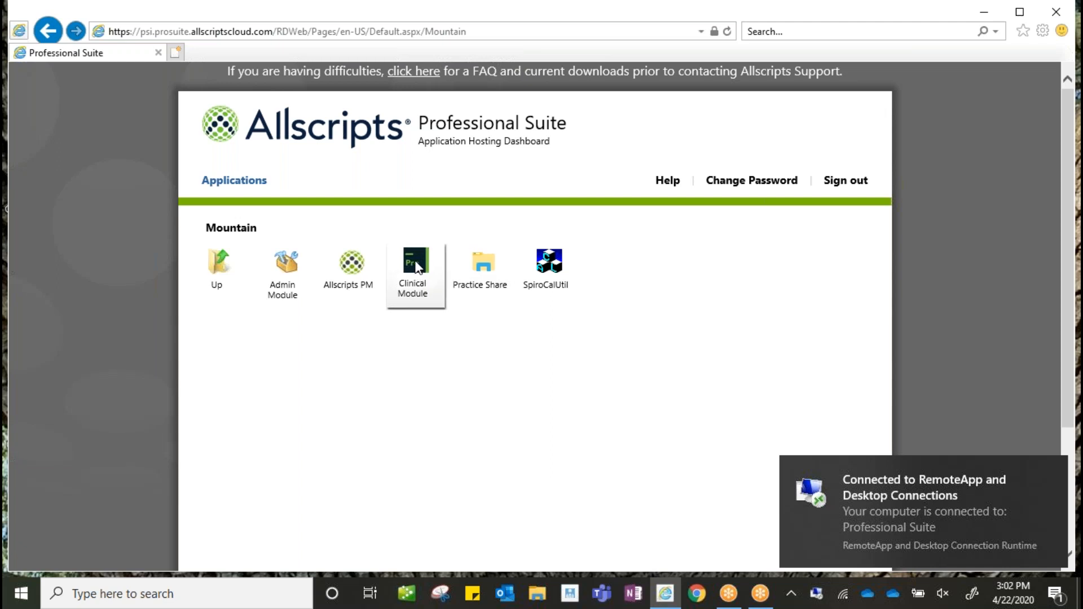
- Launch the Clinical Module and locate its 17.3.2 login window among the taskbar previews
click(417, 267)
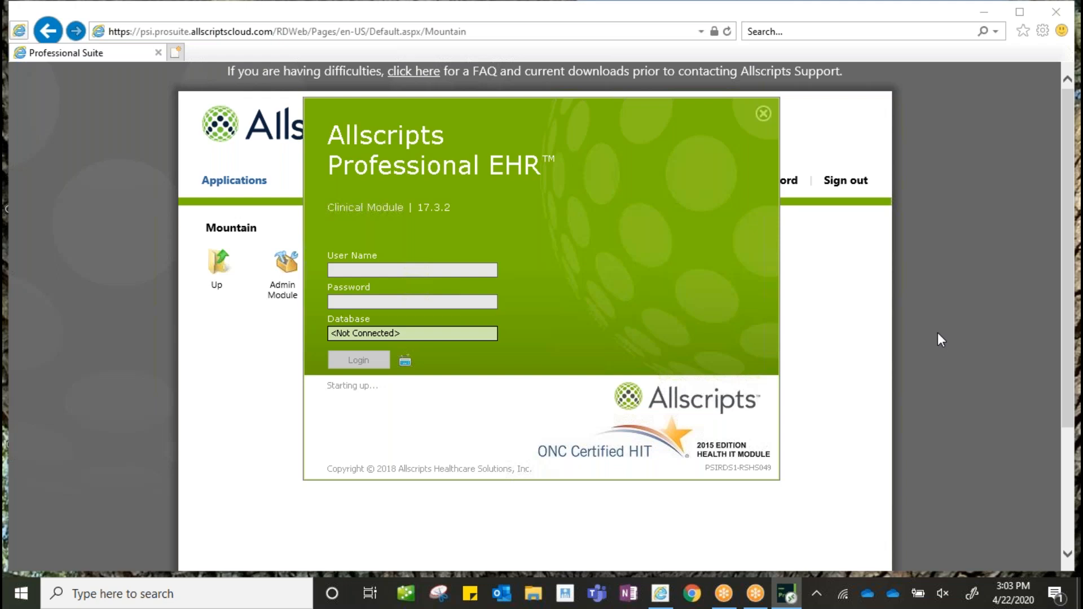
double_click(242, 427)
mouse_move(785, 594)
click(716, 553)
right_click(784, 595)
click(784, 597)
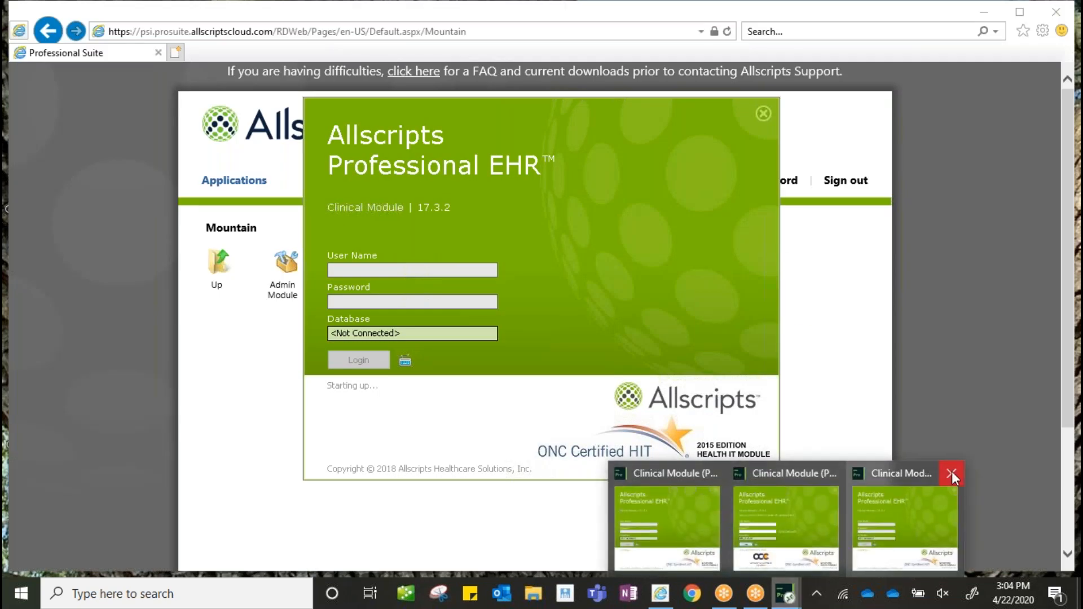
- Close the extra Clinical Module windows and the login dialog from the taskbar previews
click(952, 472)
mouse_move(788, 594)
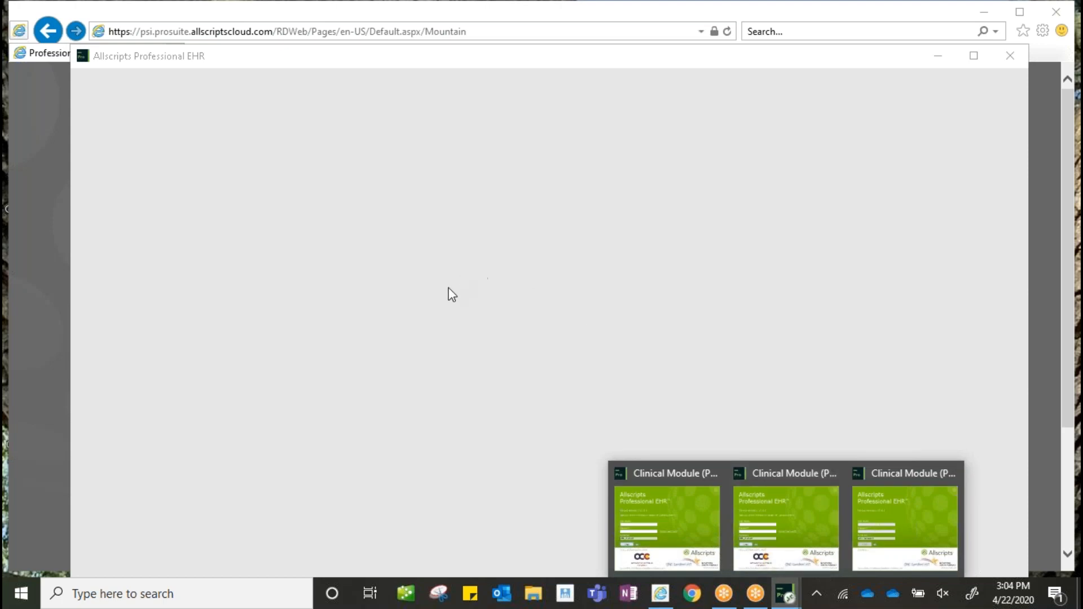
click(952, 474)
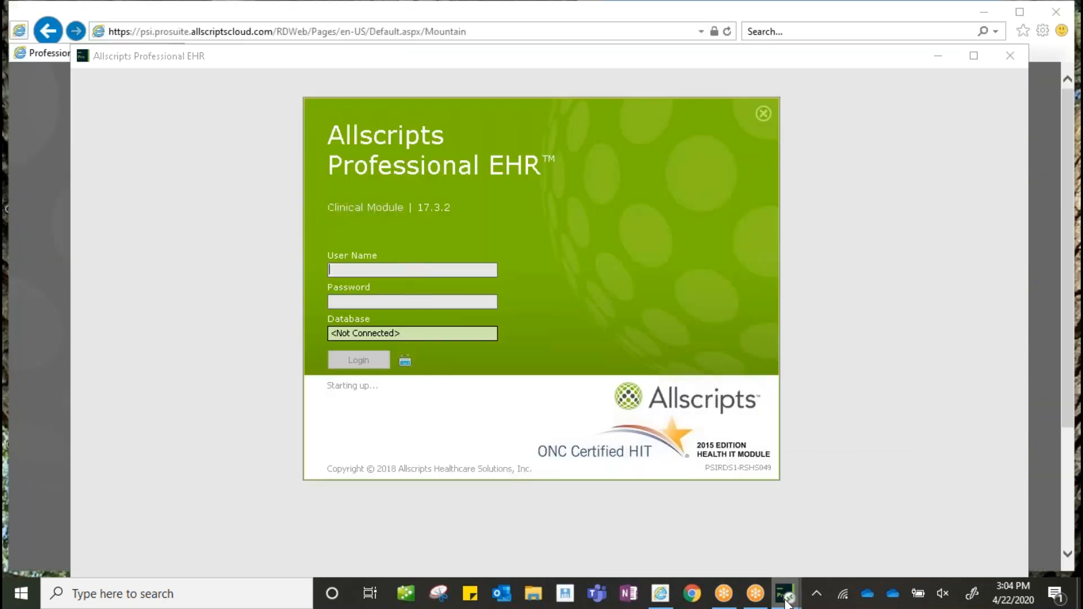
mouse_move(787, 594)
click(809, 474)
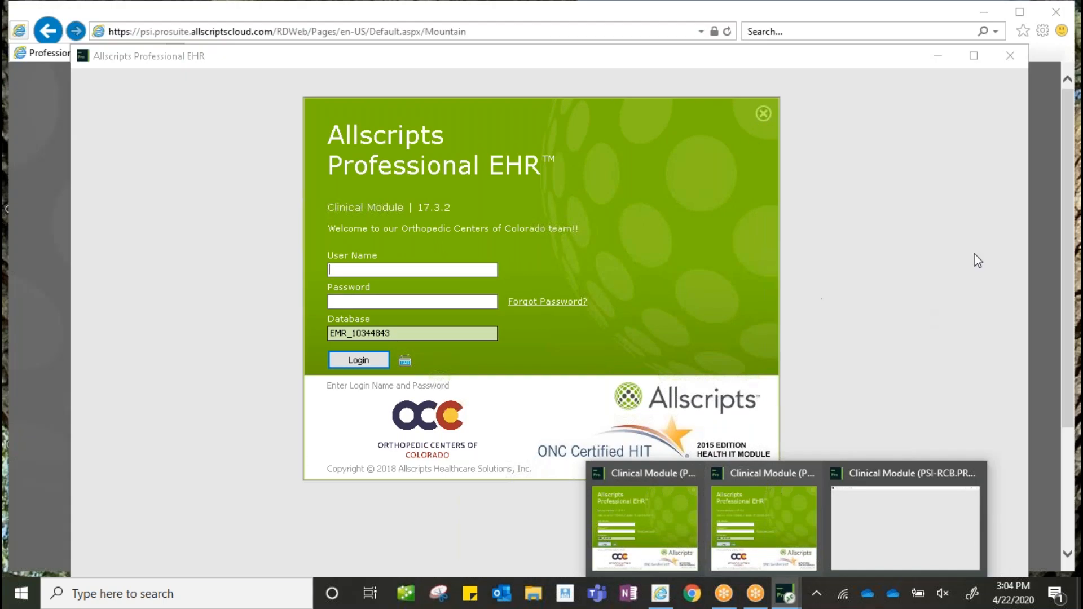
click(1010, 55)
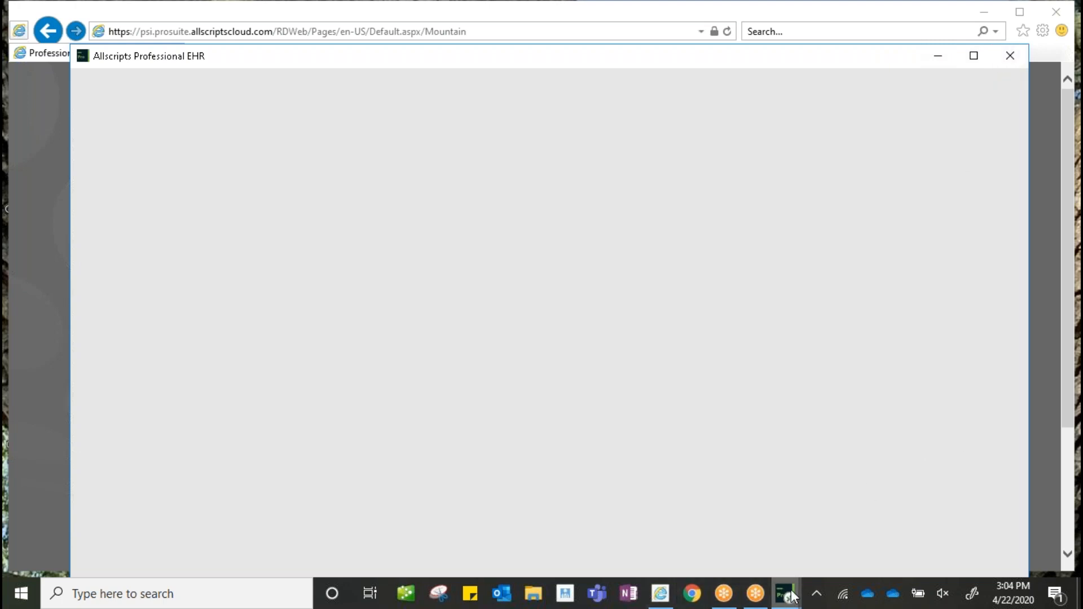
mouse_move(788, 603)
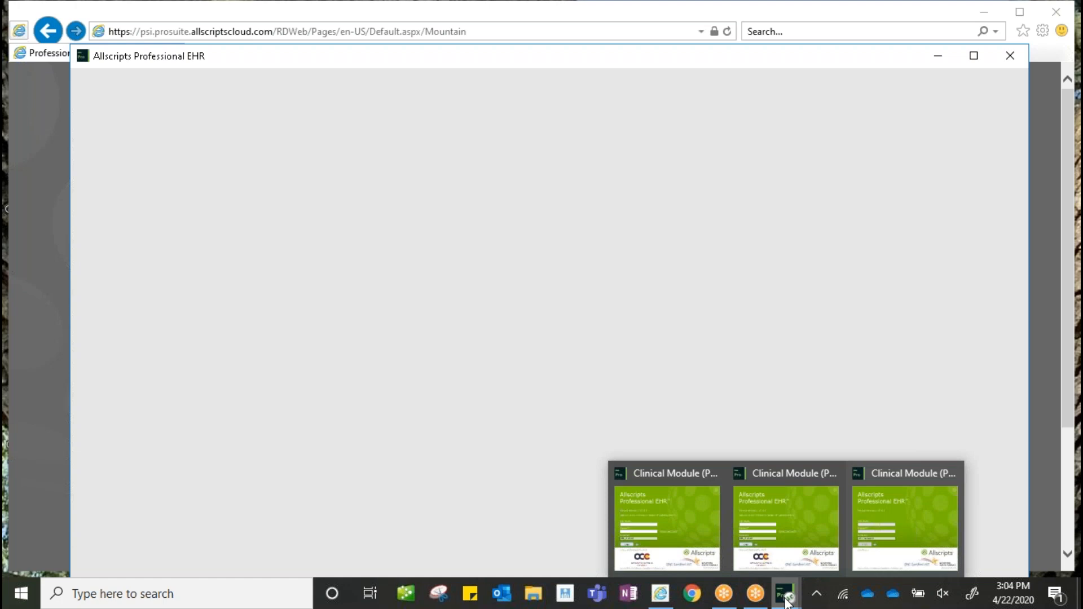
click(788, 602)
click(787, 603)
click(666, 520)
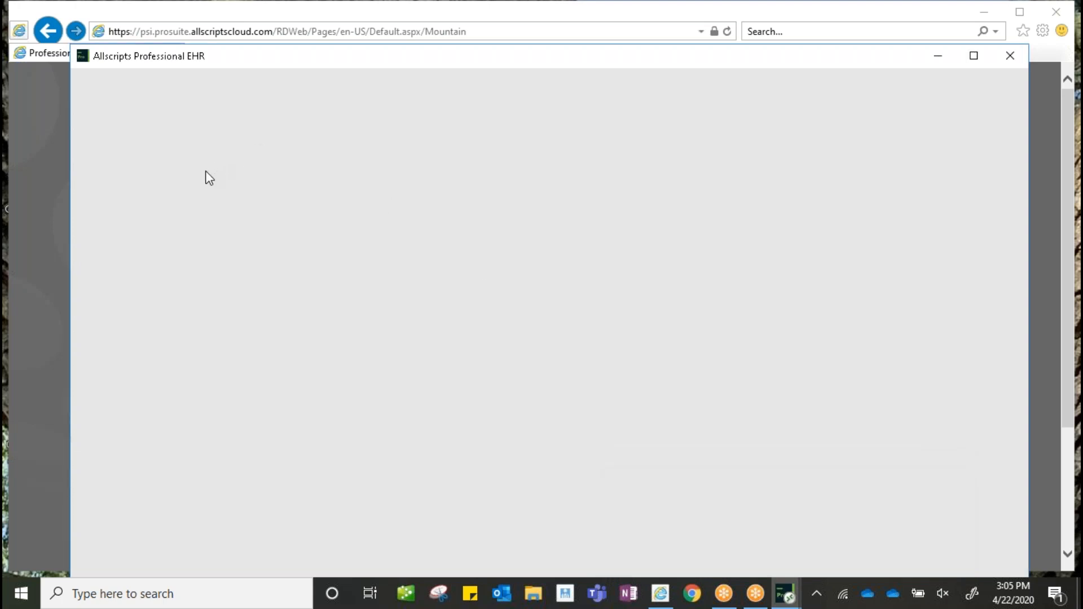
- End the stuck Remote Desktop Connection task in Task Manager and close it
key(ctrl+shift+Escape)
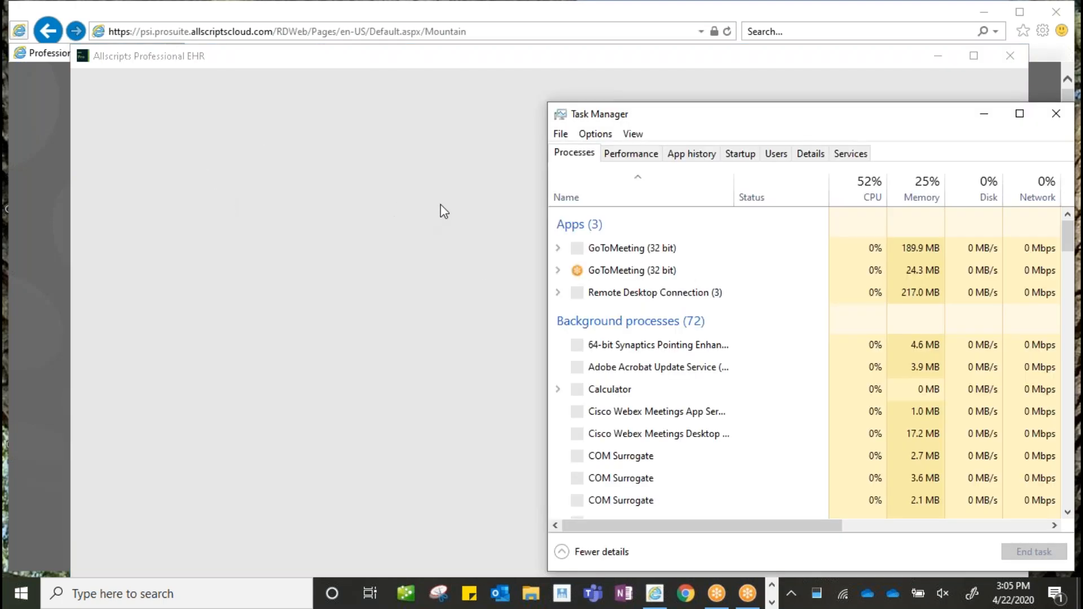
click(649, 296)
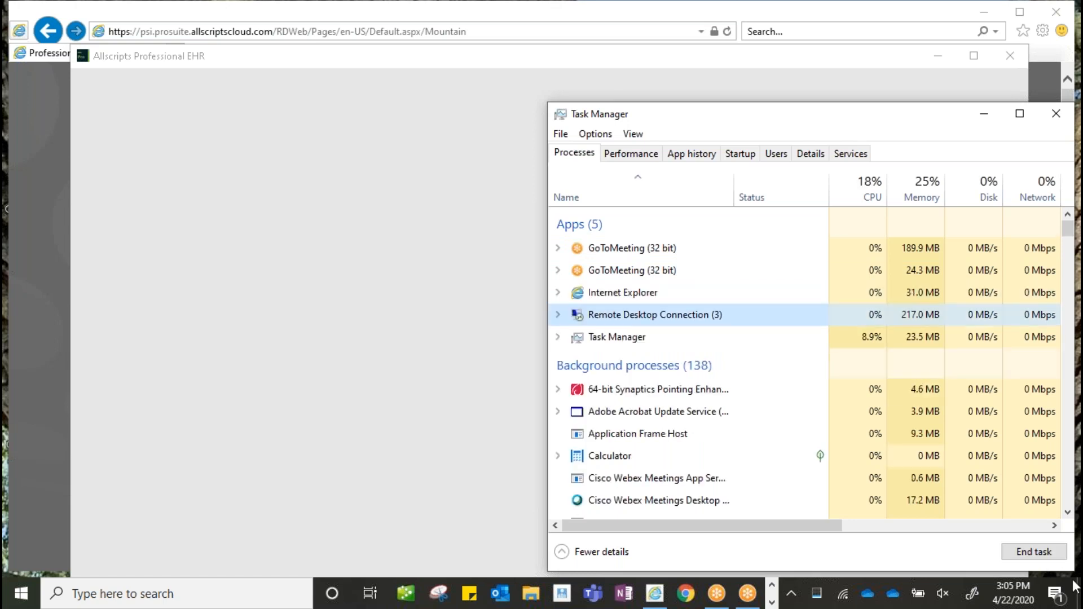
click(1054, 554)
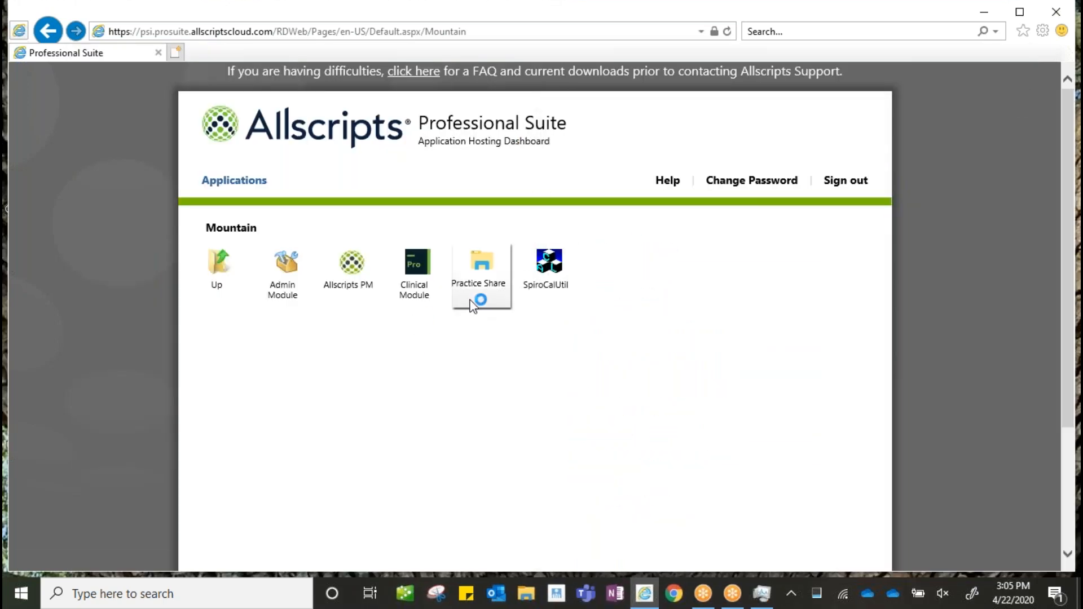
click(760, 595)
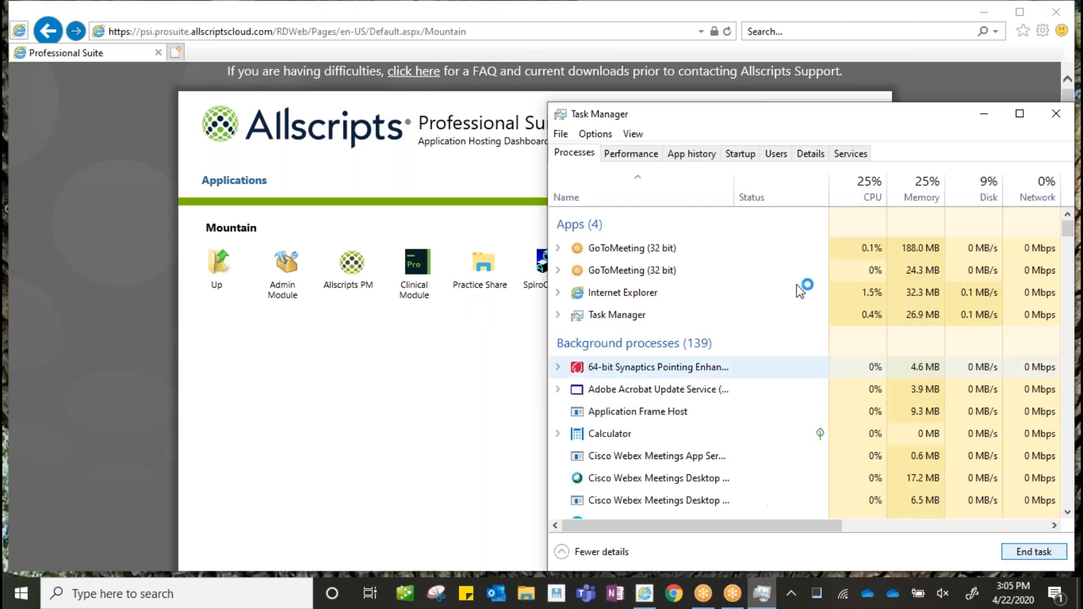
click(1056, 113)
- Relaunch the Clinical Module and switch to its fresh login window
click(399, 293)
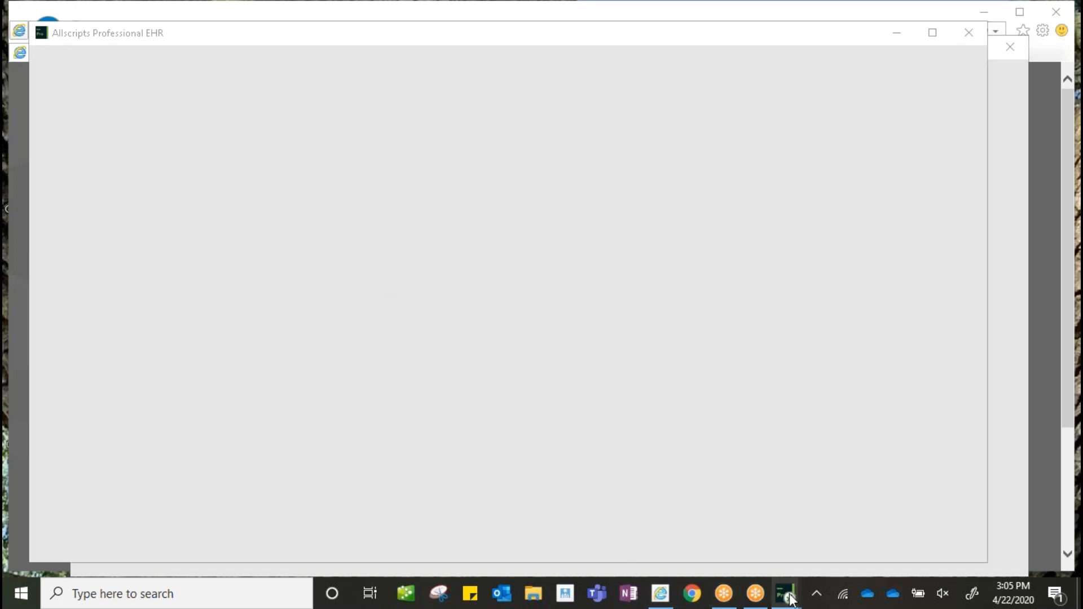
mouse_move(787, 594)
click(906, 526)
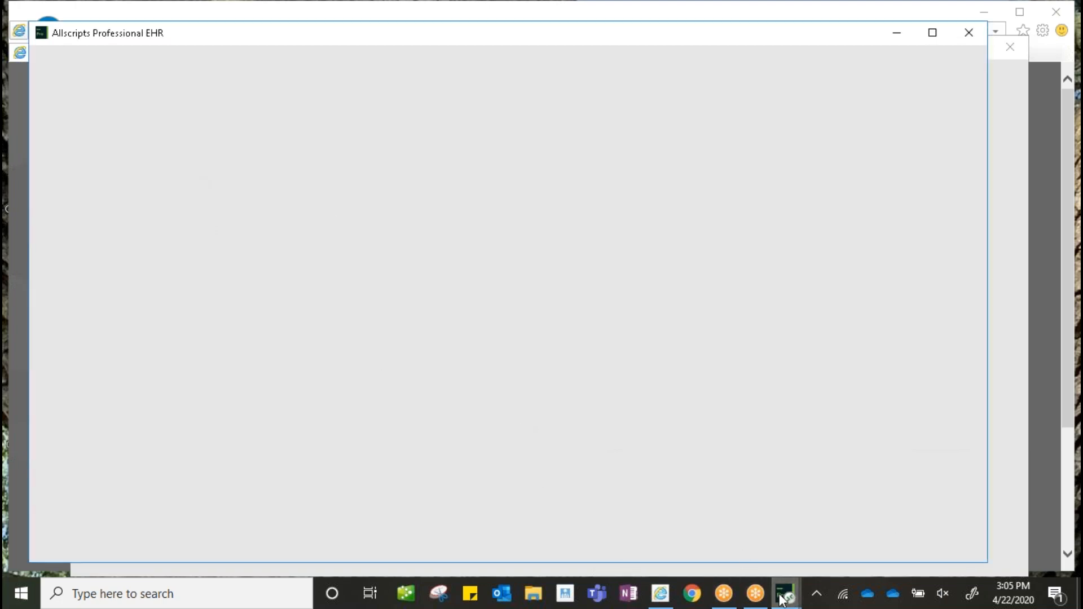
- Log in with the user's credentials, dismiss the configuration warning, and maximize the EHR window
mouse_move(795, 600)
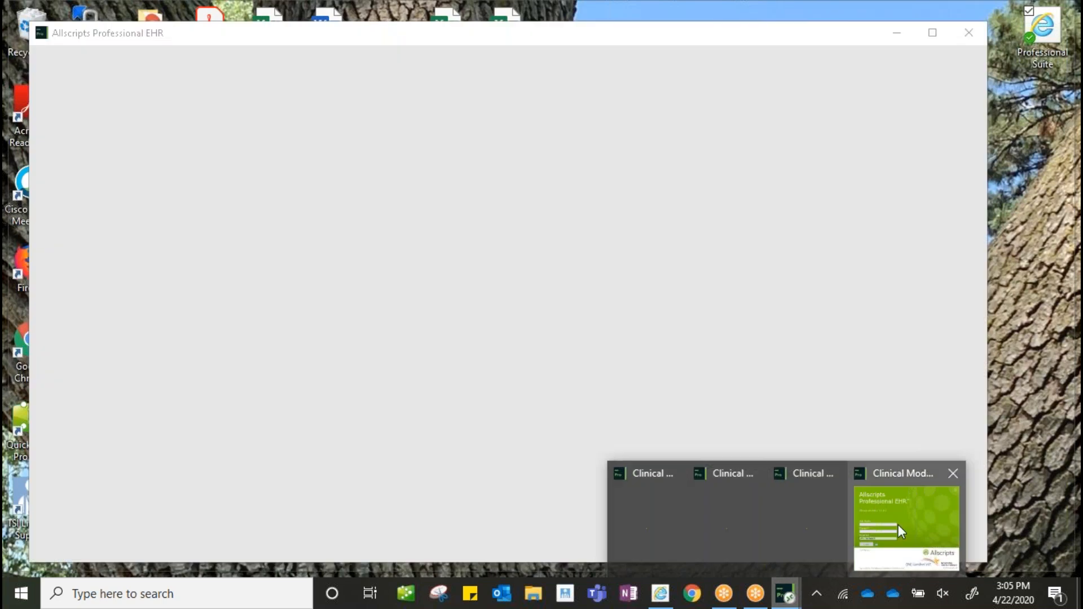
click(902, 526)
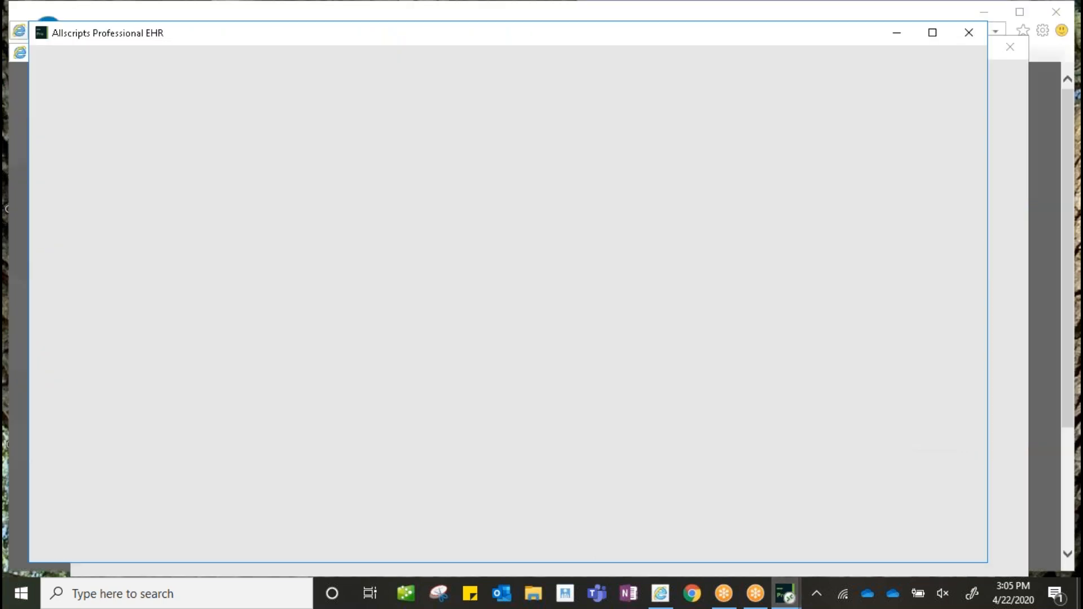
click(897, 33)
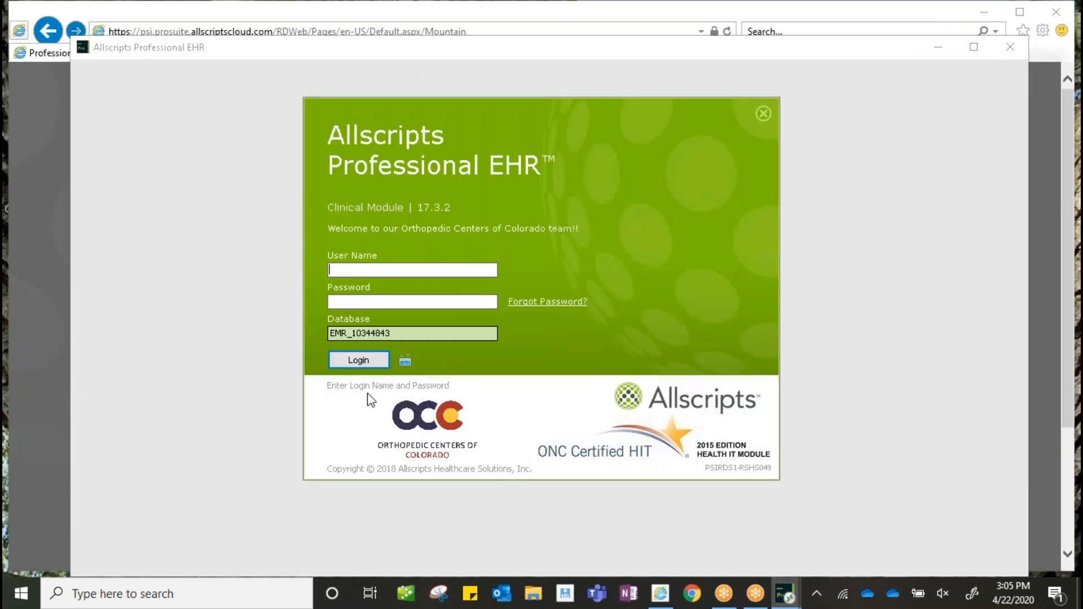
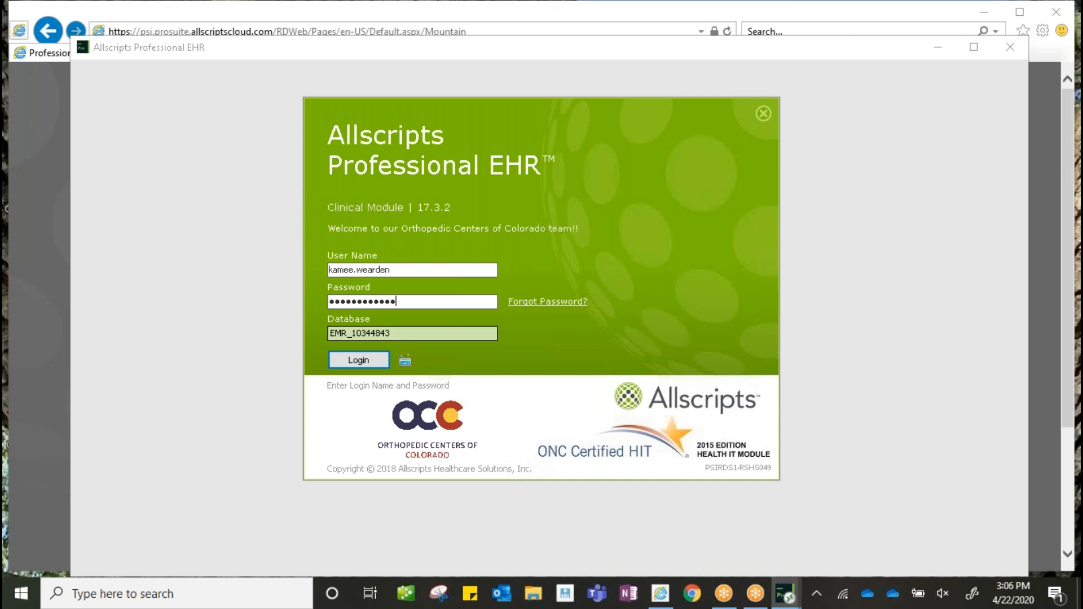
key(Return)
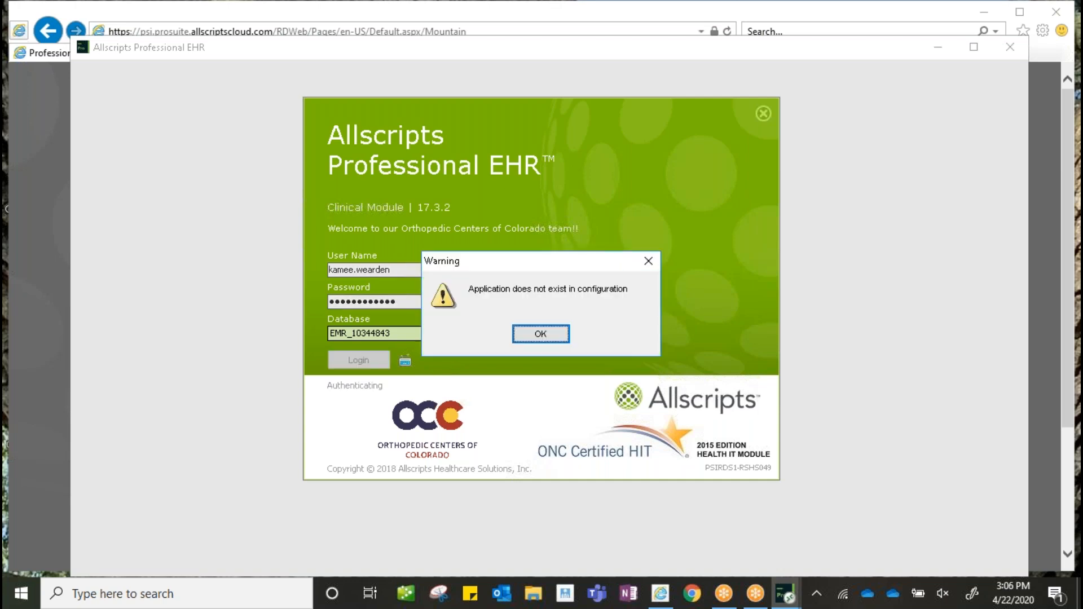
click(560, 334)
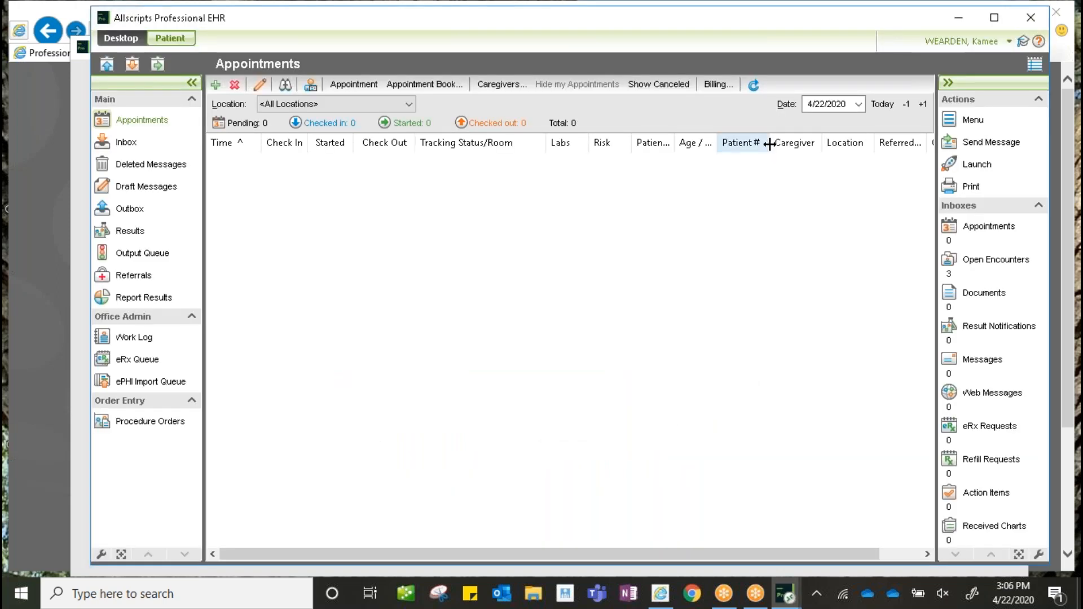
click(994, 17)
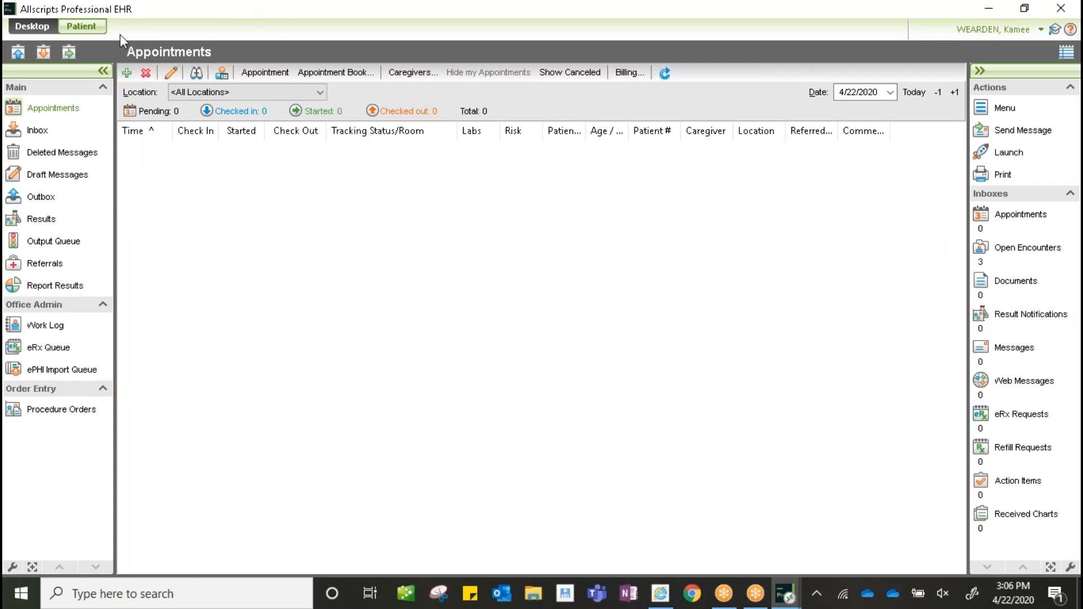
click(81, 26)
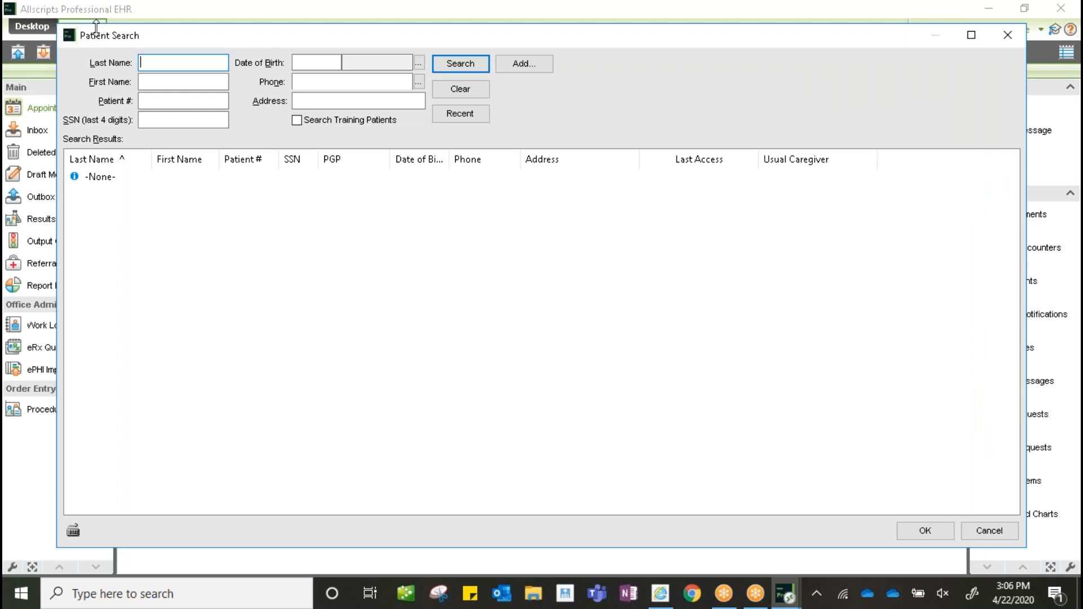
- Search training patients by the test patient's last and first name and open their chart
key(Tab)
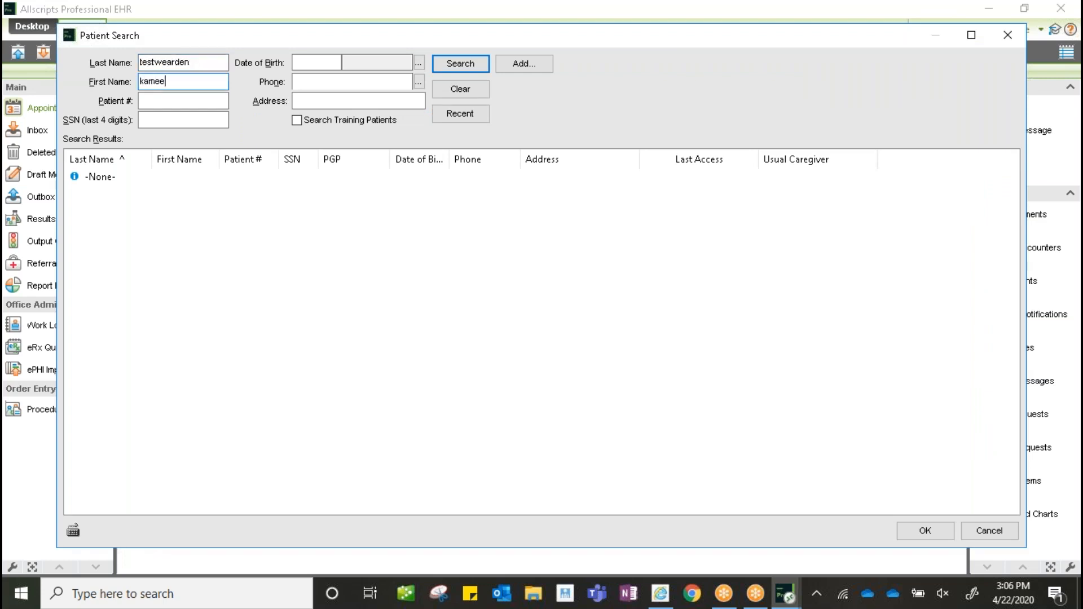
click(296, 120)
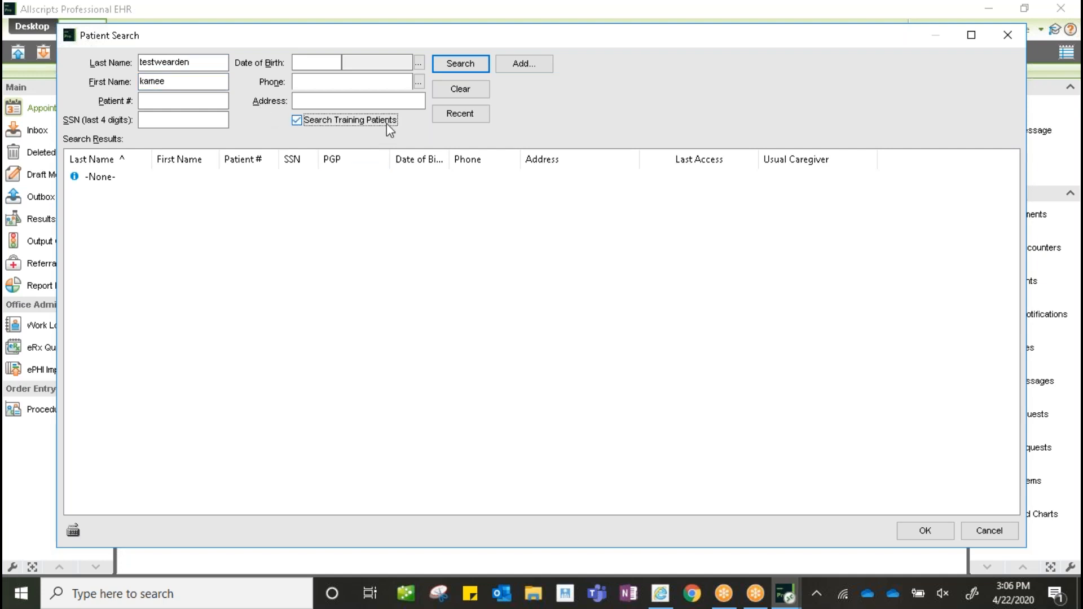
click(464, 64)
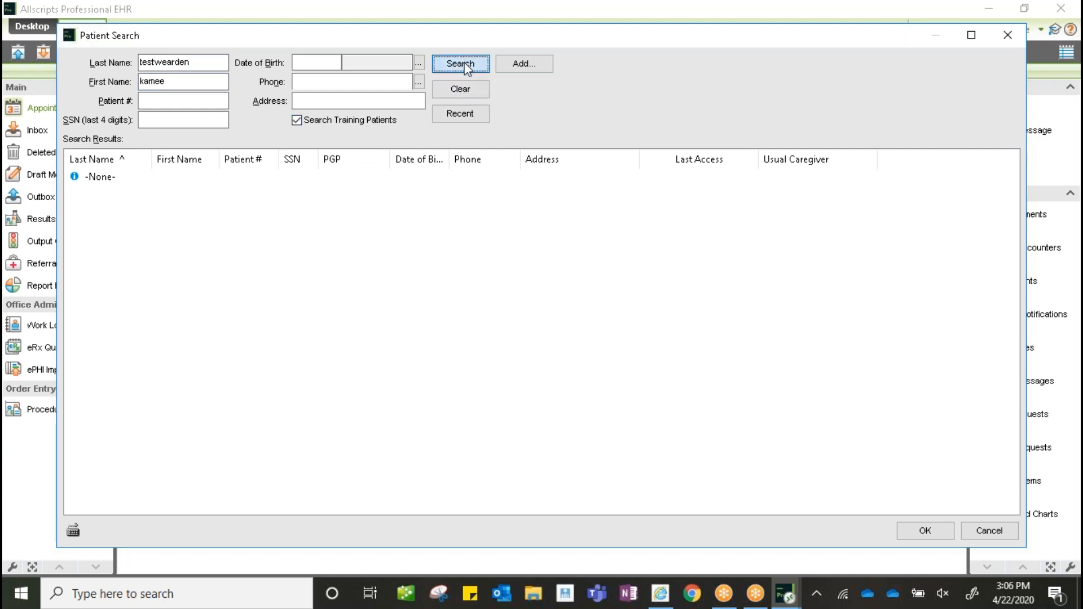
double_click(113, 192)
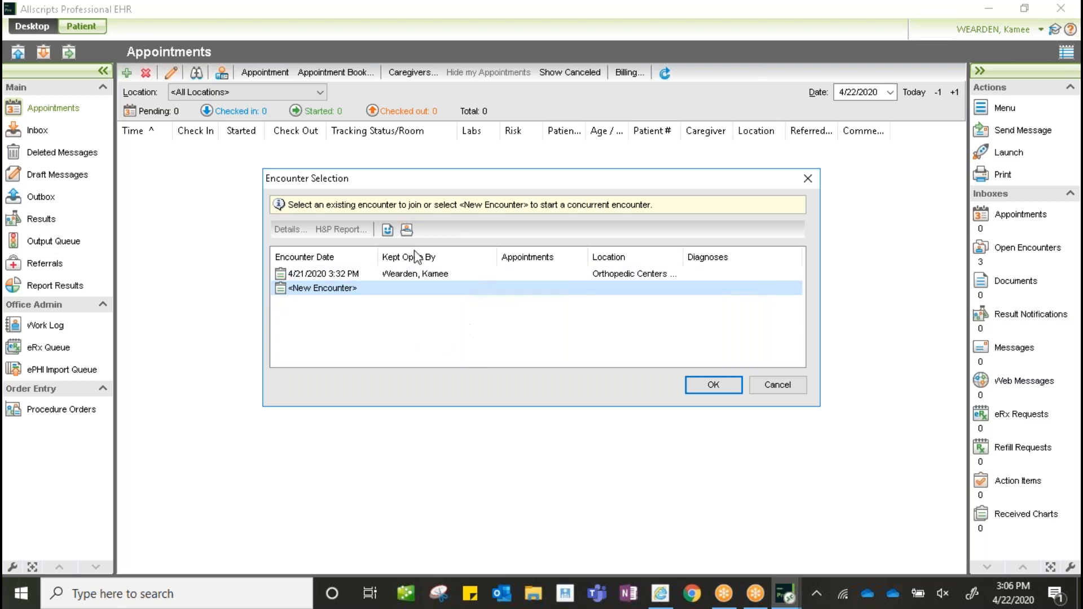
- Join the 4/21/2020 encounter, open its History & Physical report, and start Sign Off
click(353, 275)
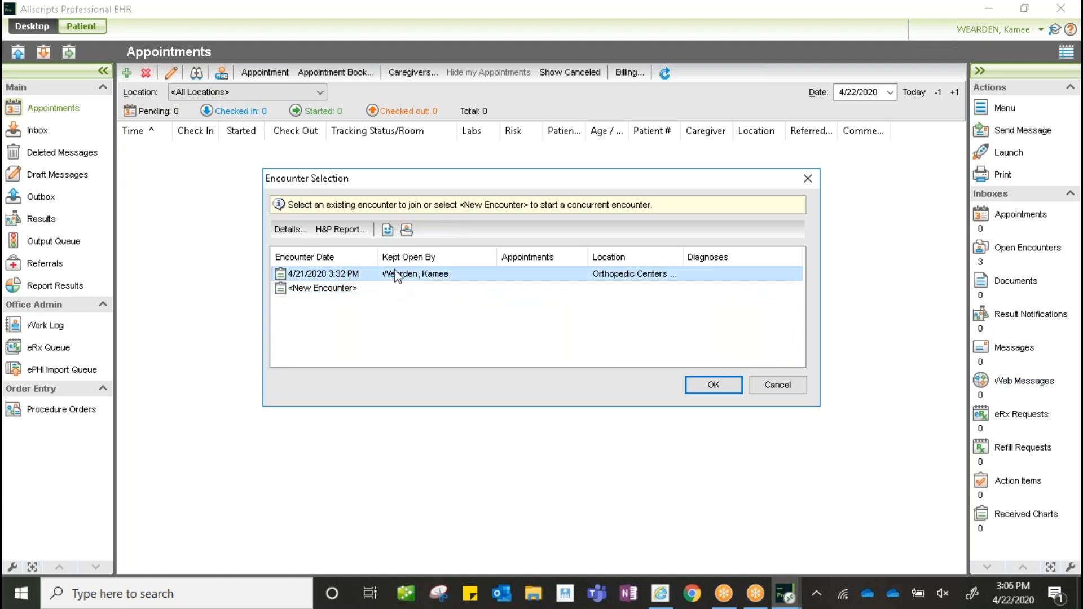
click(713, 387)
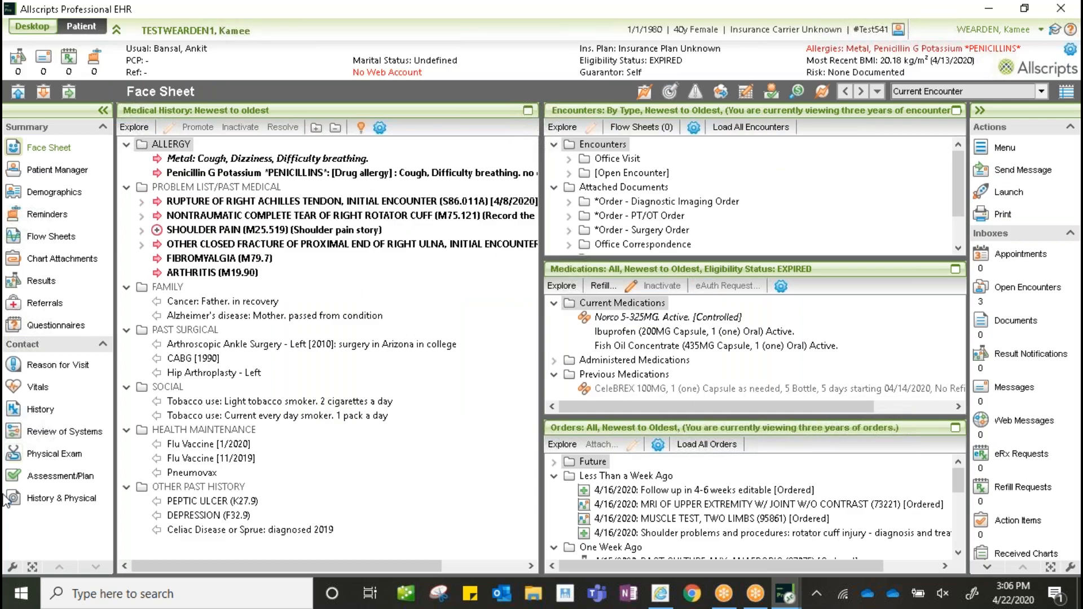
click(72, 502)
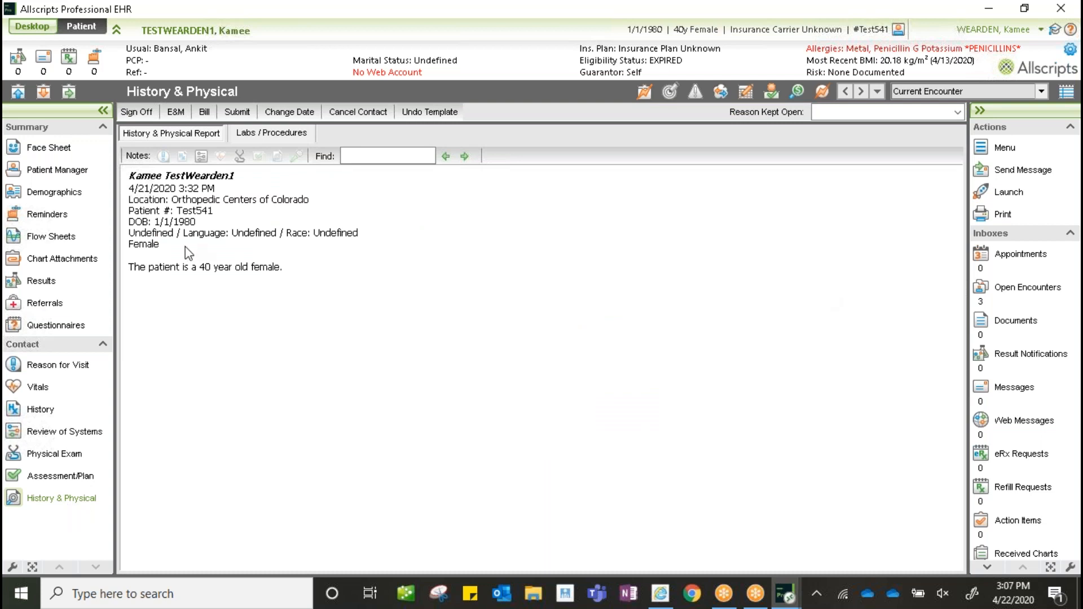
click(137, 113)
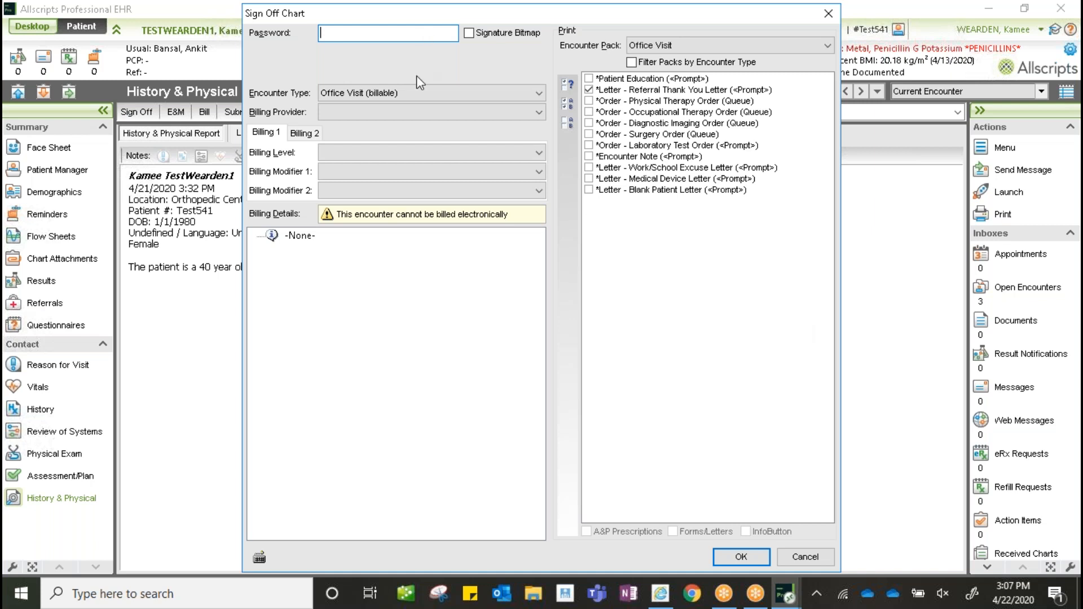
- Set the sign-off encounter type to Office Visit (billable) with billing level 99212
click(350, 96)
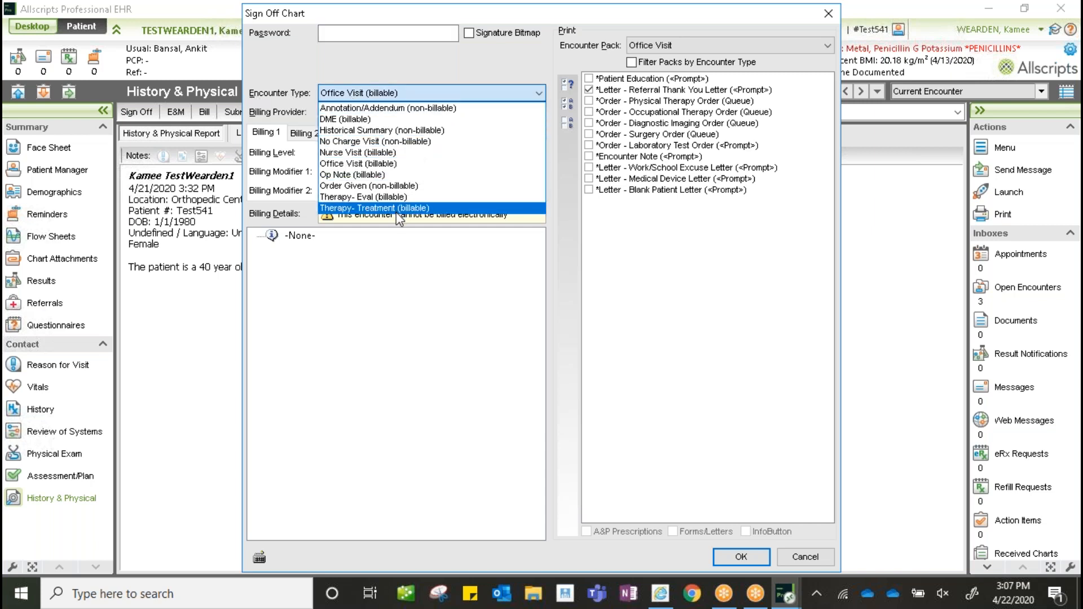
click(388, 155)
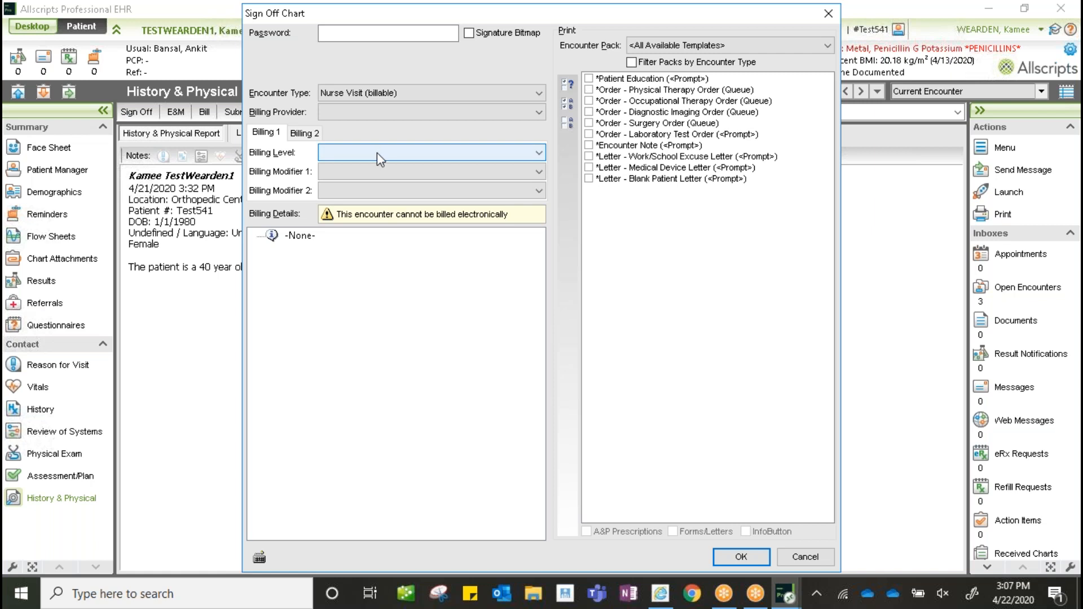
click(377, 94)
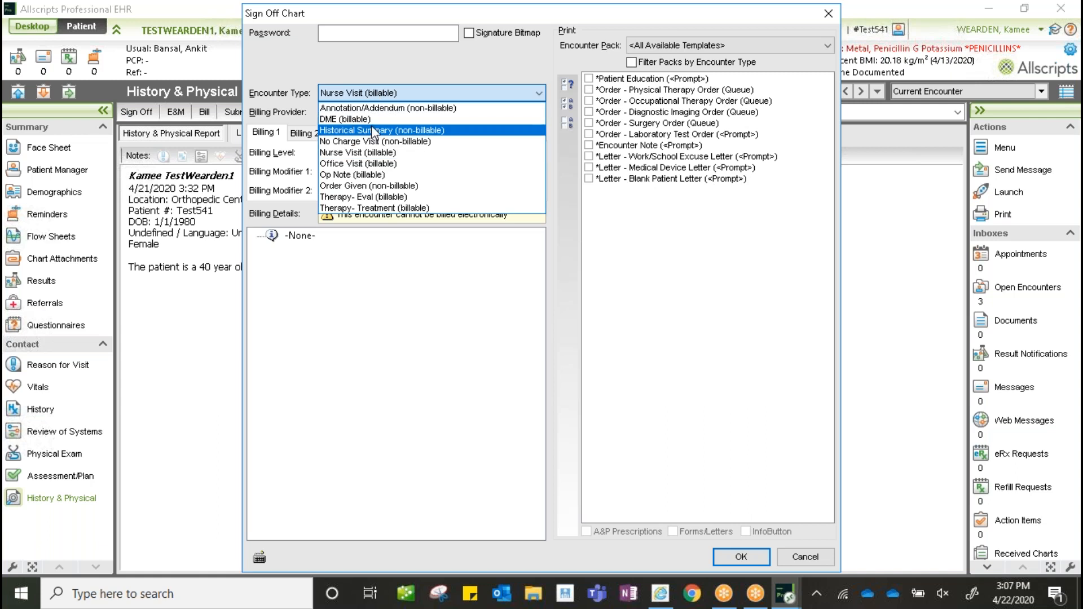
click(371, 164)
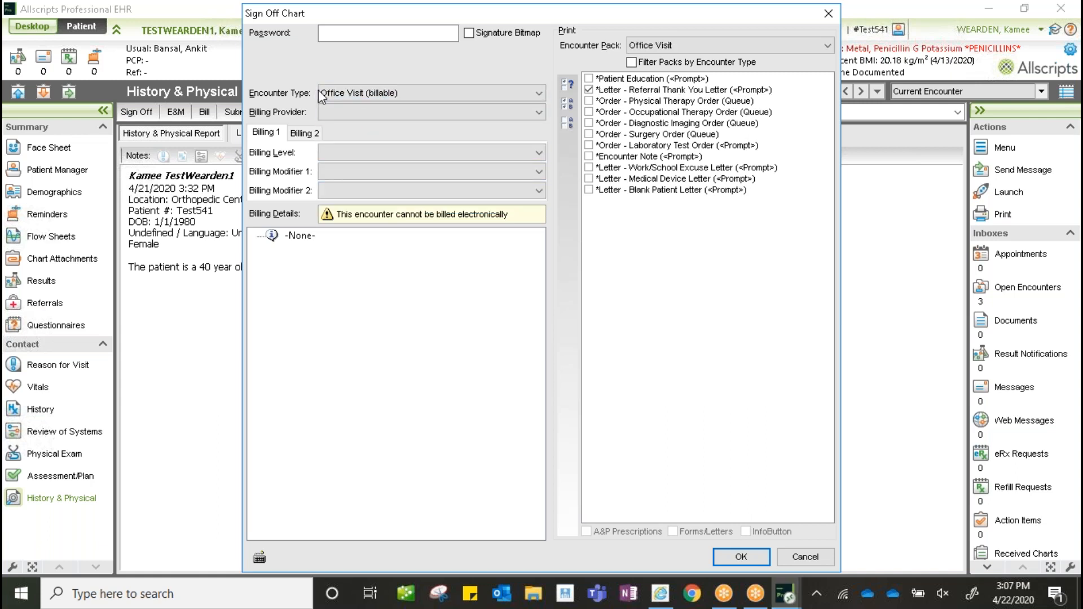
click(377, 150)
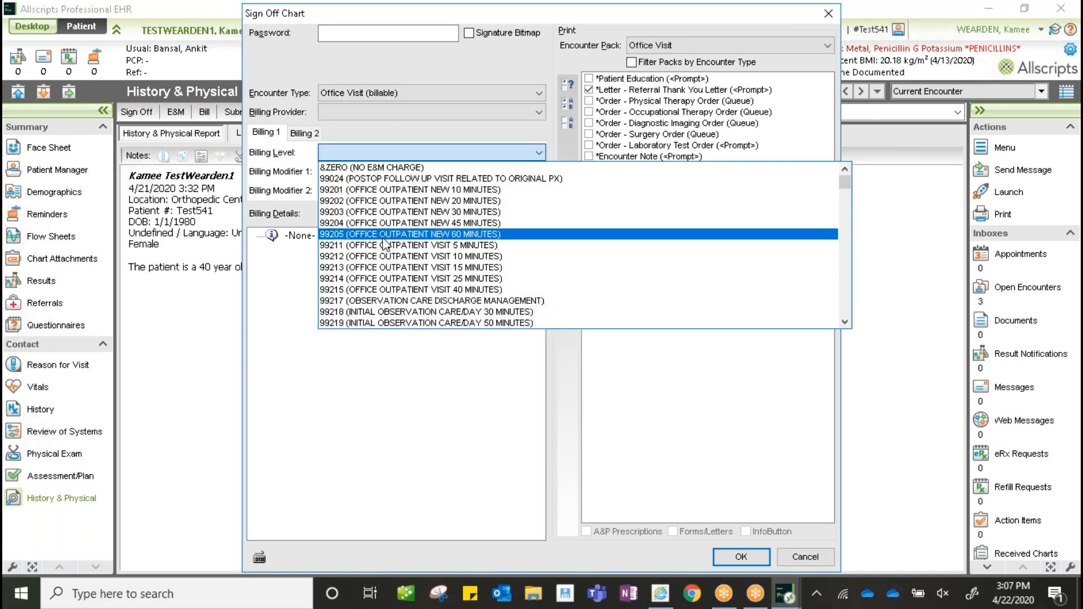
click(388, 258)
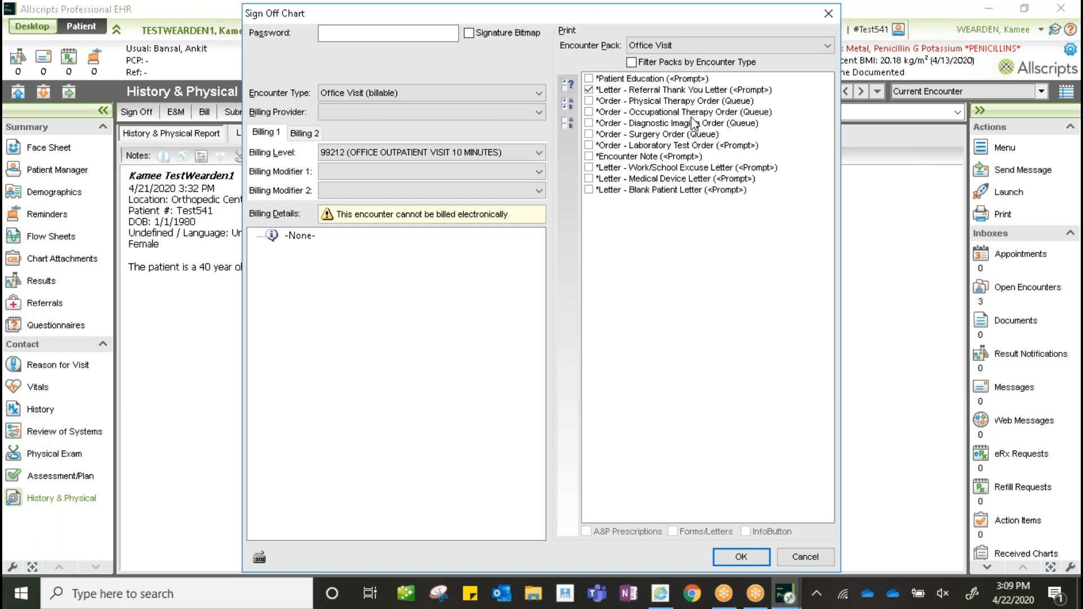
- Tick the Diagnostic Imaging Order for printing, then close the sign-off without signing
click(684, 128)
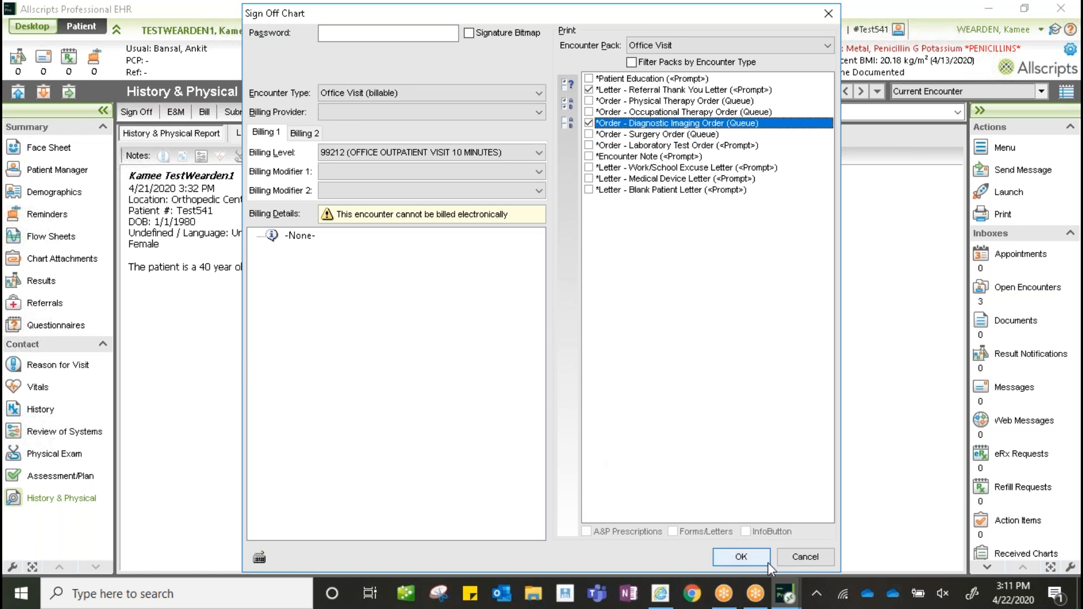
click(806, 561)
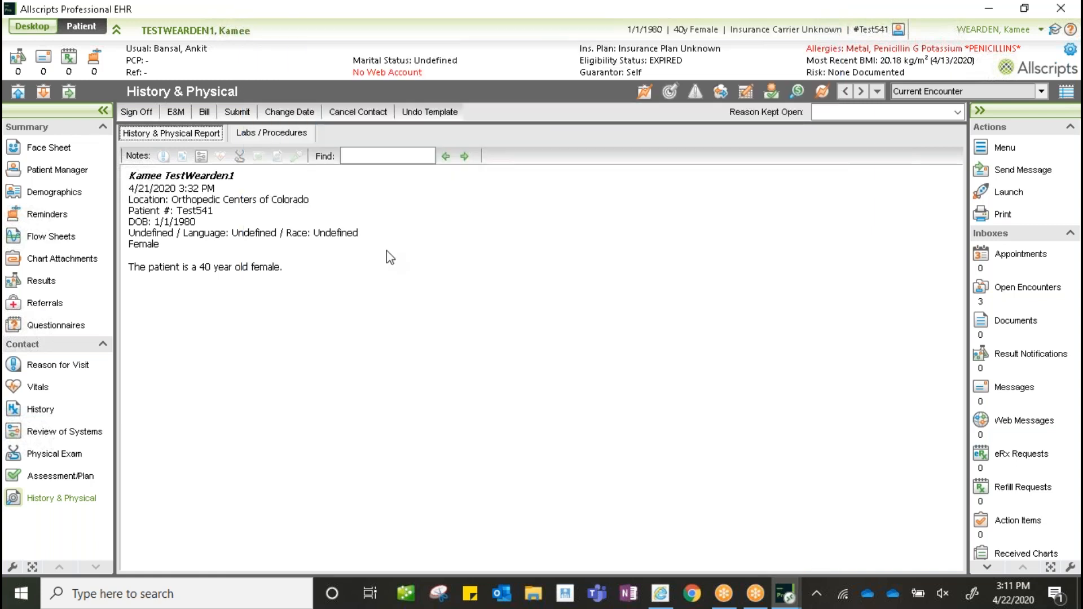
- Open the Face Sheet, enlarge the Encounters panel, and expand the Diagnostic Imaging Order documents
click(59, 153)
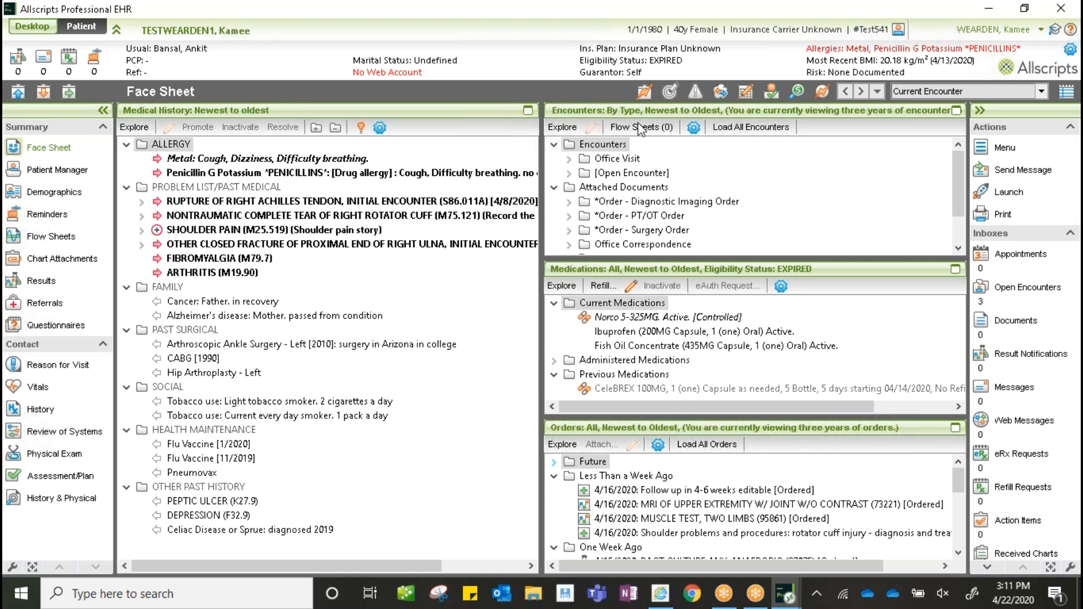
click(956, 111)
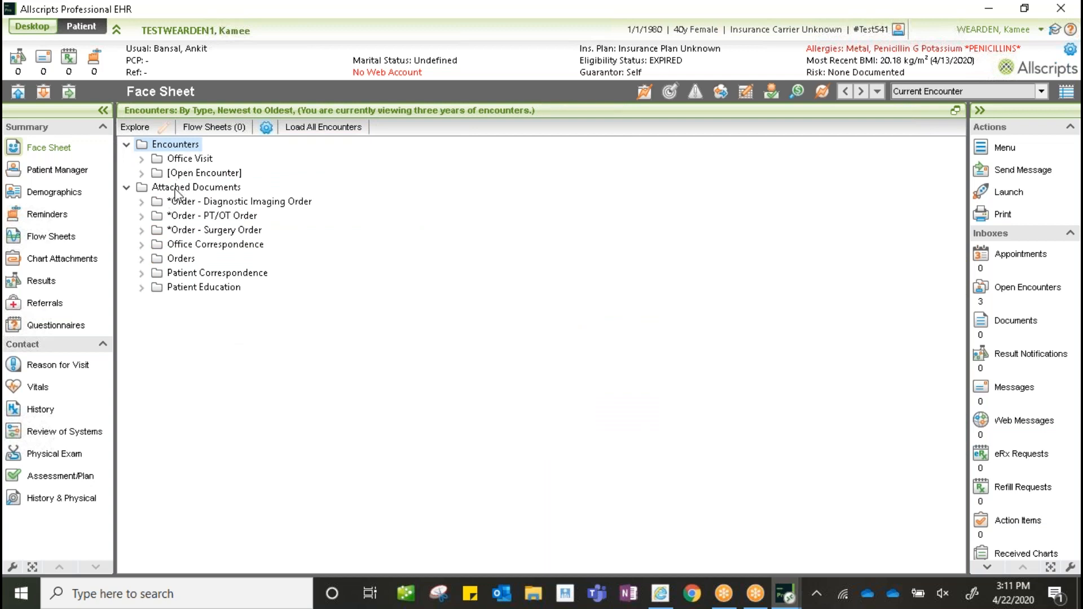
click(142, 203)
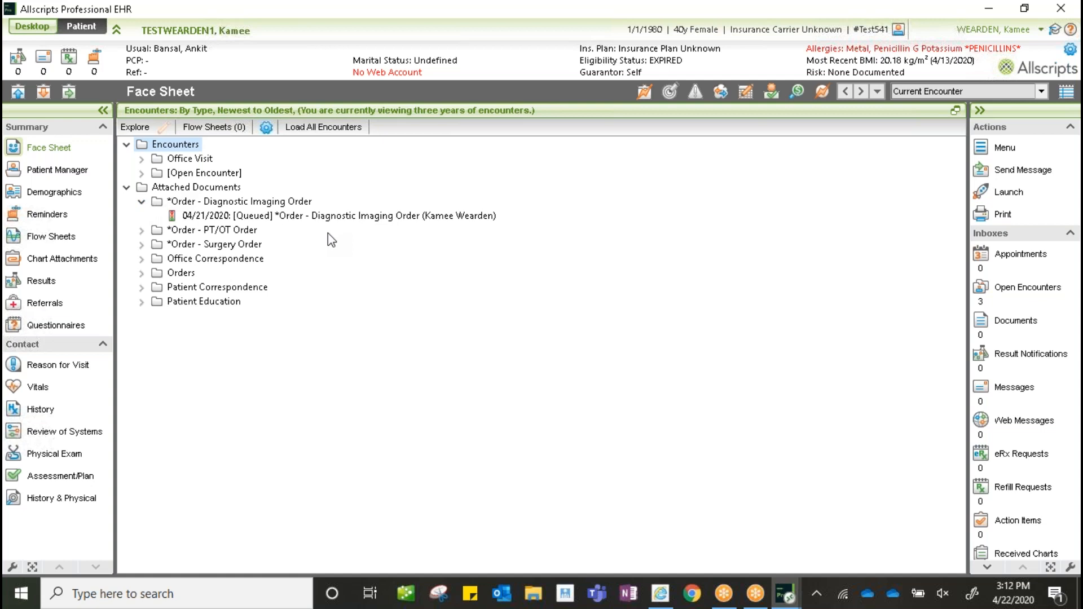
- Review the queued diagnostic imaging, physical therapy, occupational therapy and surgery order documents
click(347, 216)
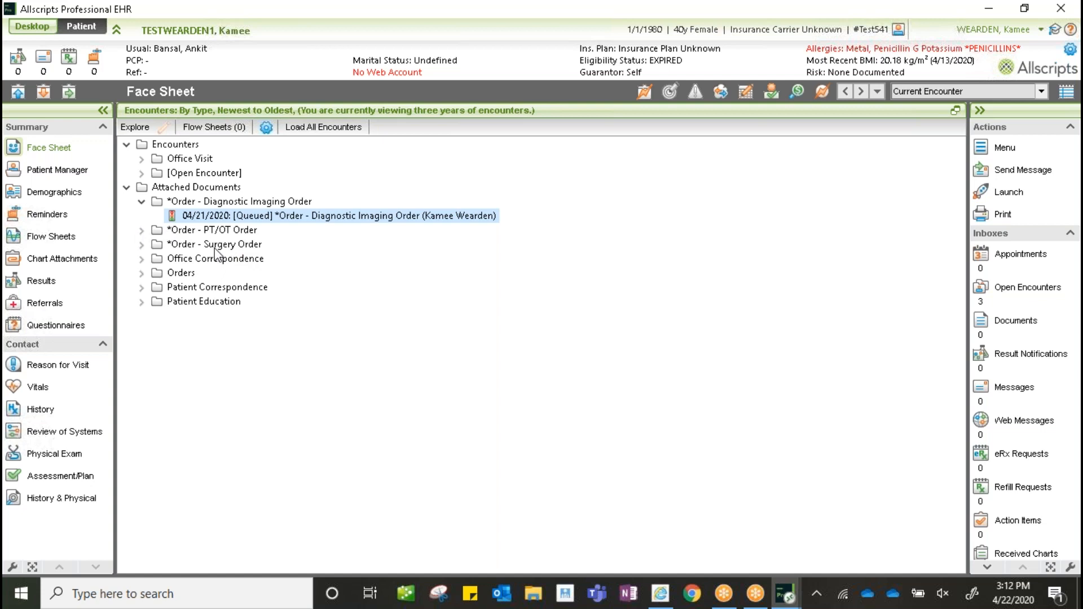
click(141, 231)
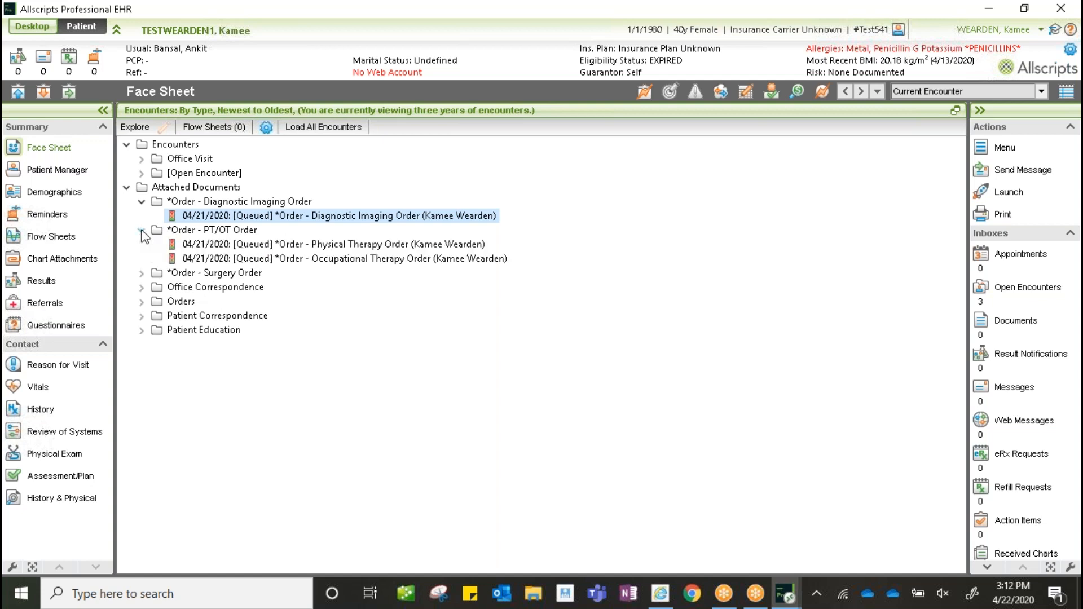
click(310, 246)
click(317, 259)
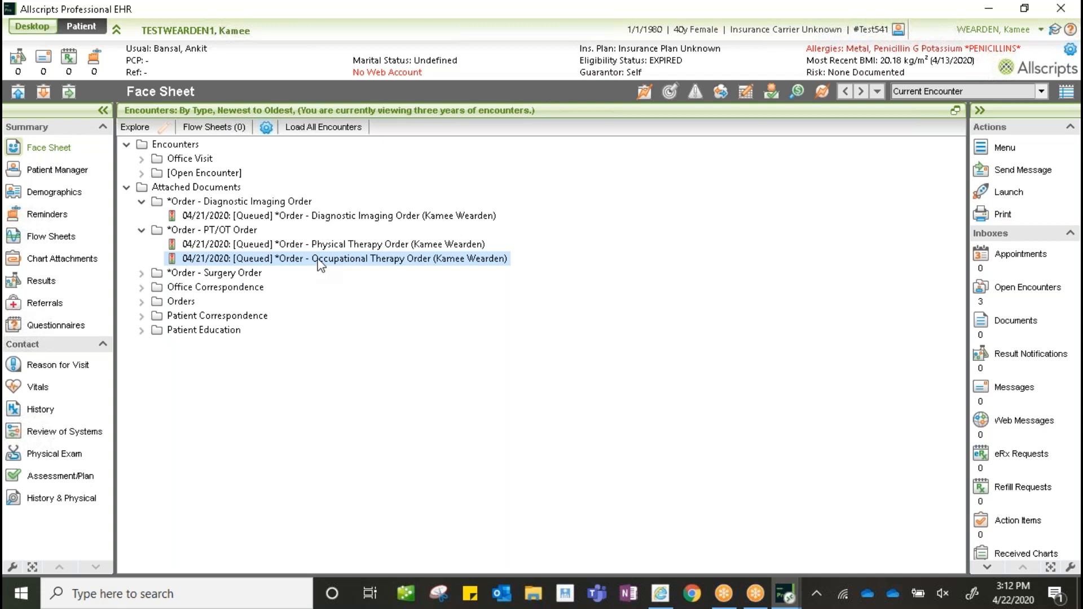
click(141, 275)
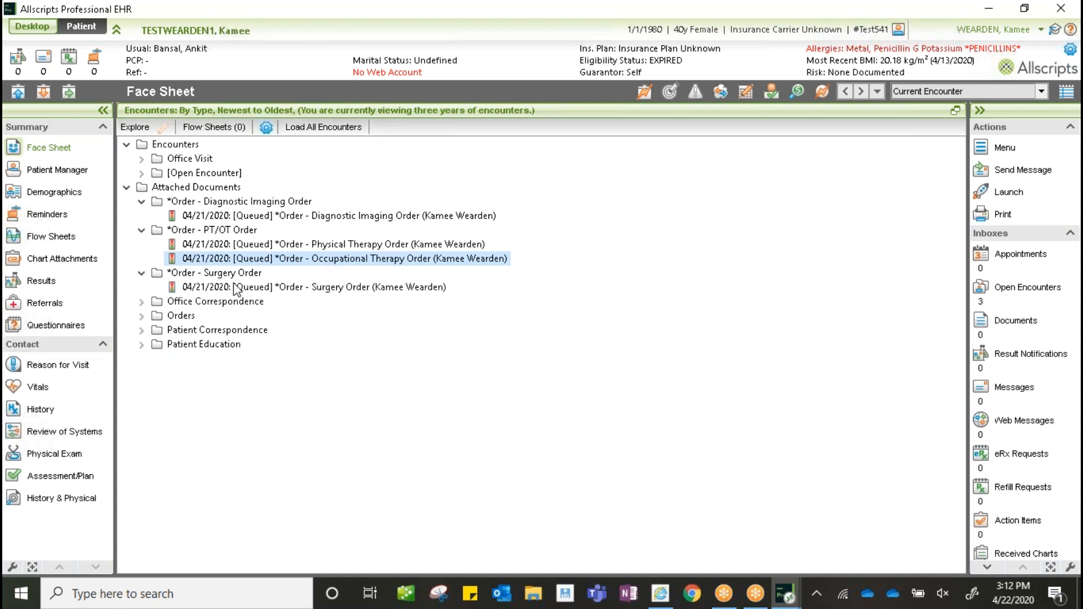
click(264, 286)
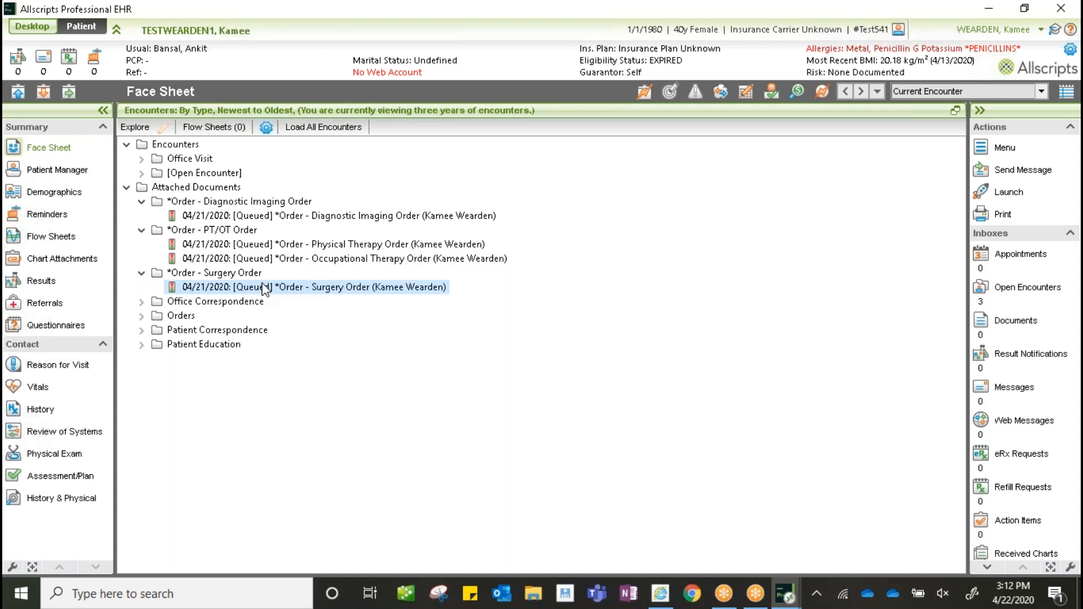
- Review the printed blank patient letter, Laboratory Test Order and Referral Thank You Letter
click(142, 303)
click(345, 317)
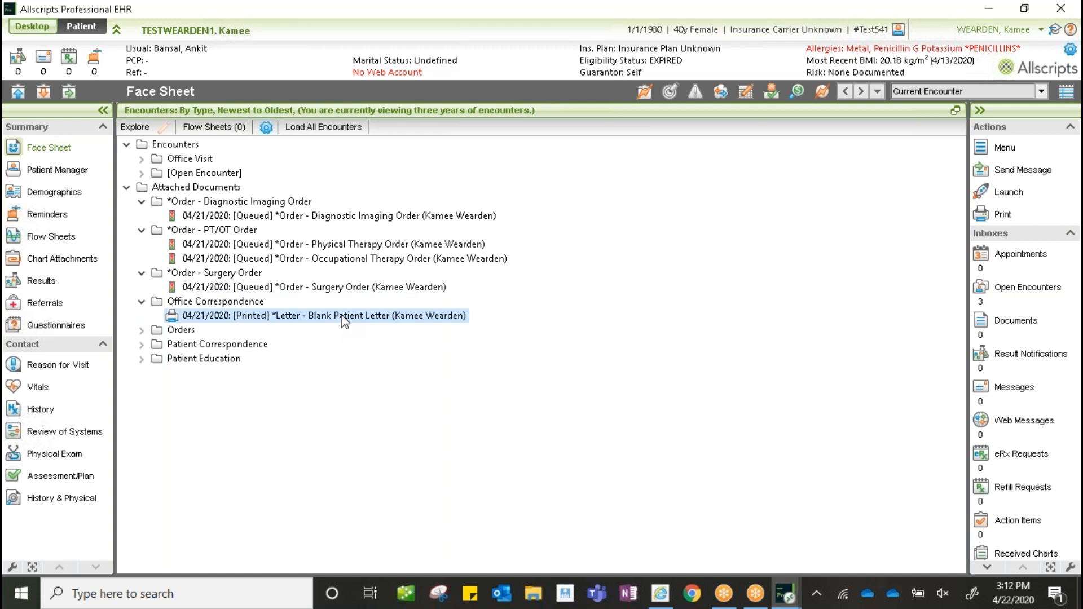
click(141, 331)
click(214, 344)
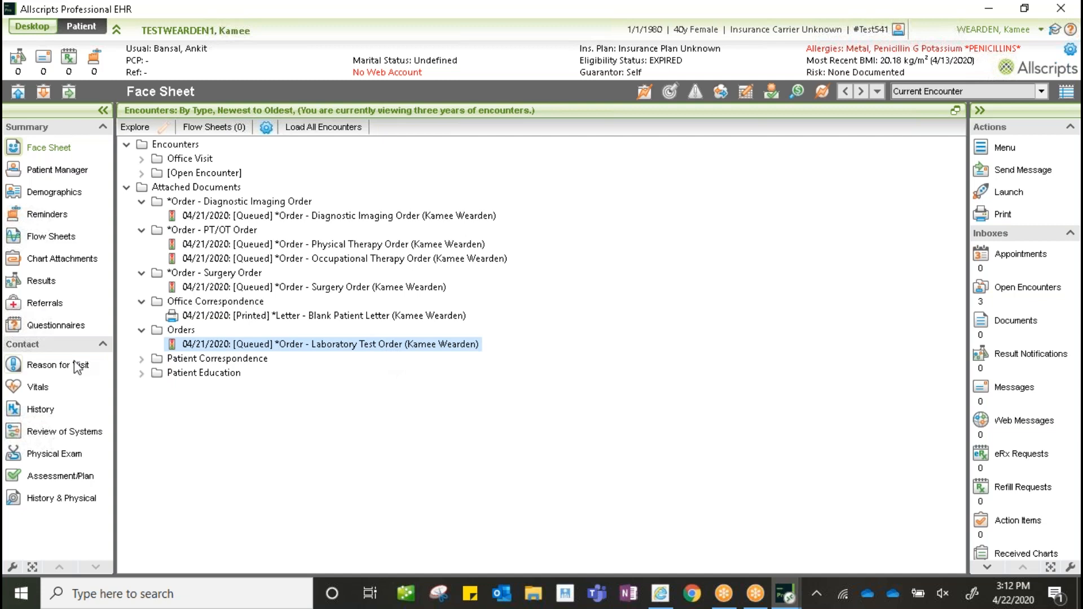
click(141, 359)
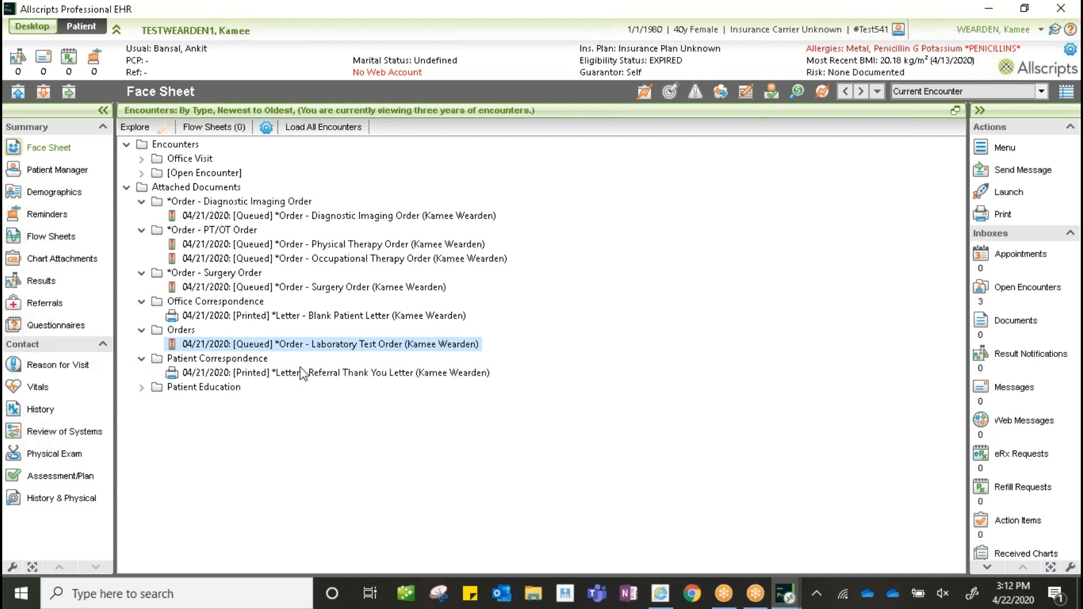
click(358, 374)
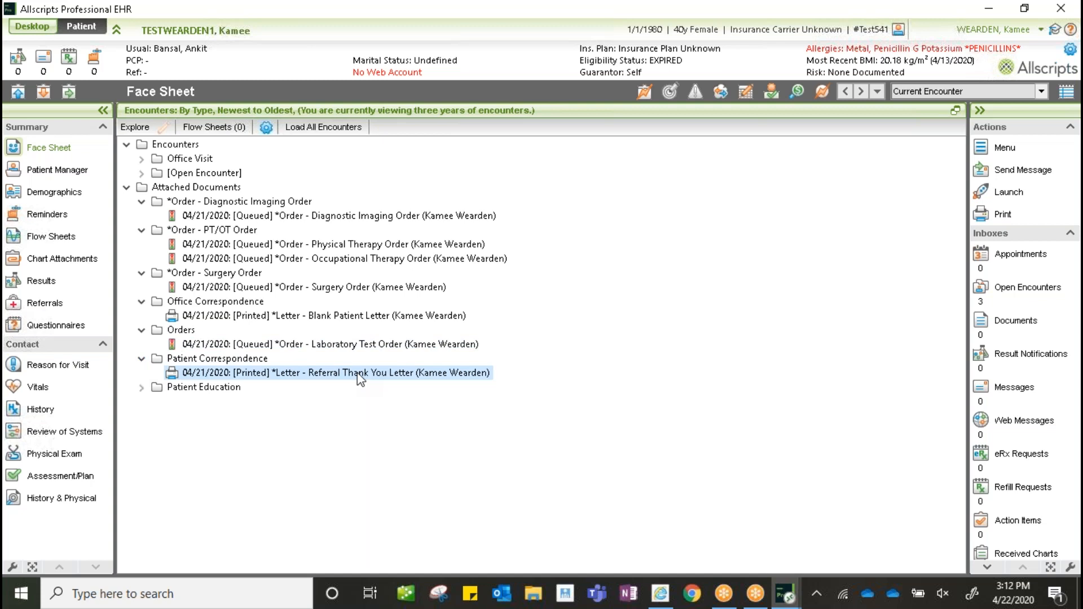
- Reveal the printed Patient Education handout, then open the Diagnostic Imaging Order in the chart
click(141, 387)
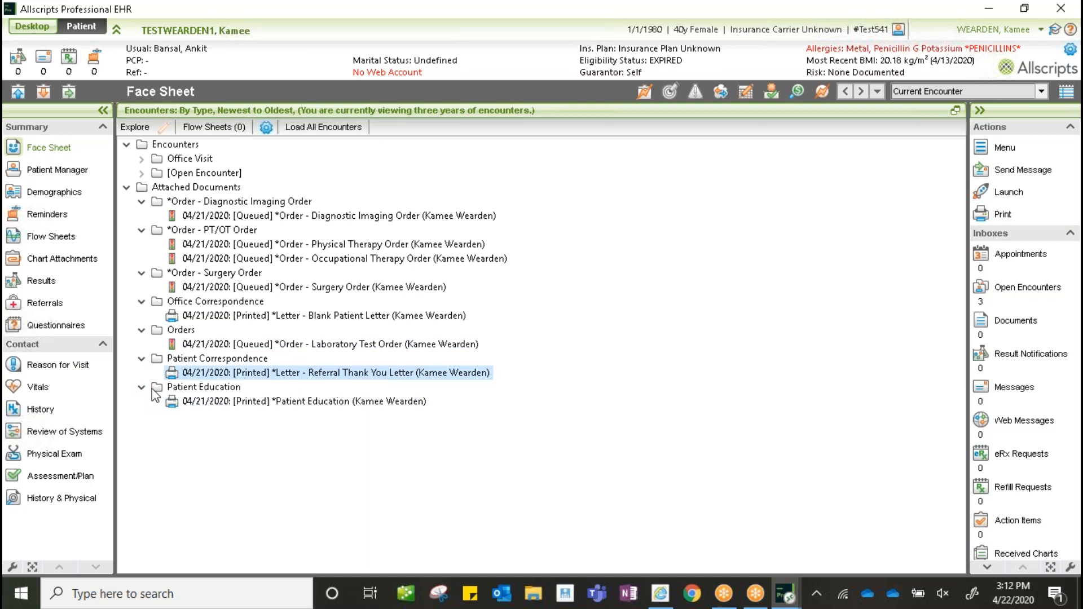
click(281, 403)
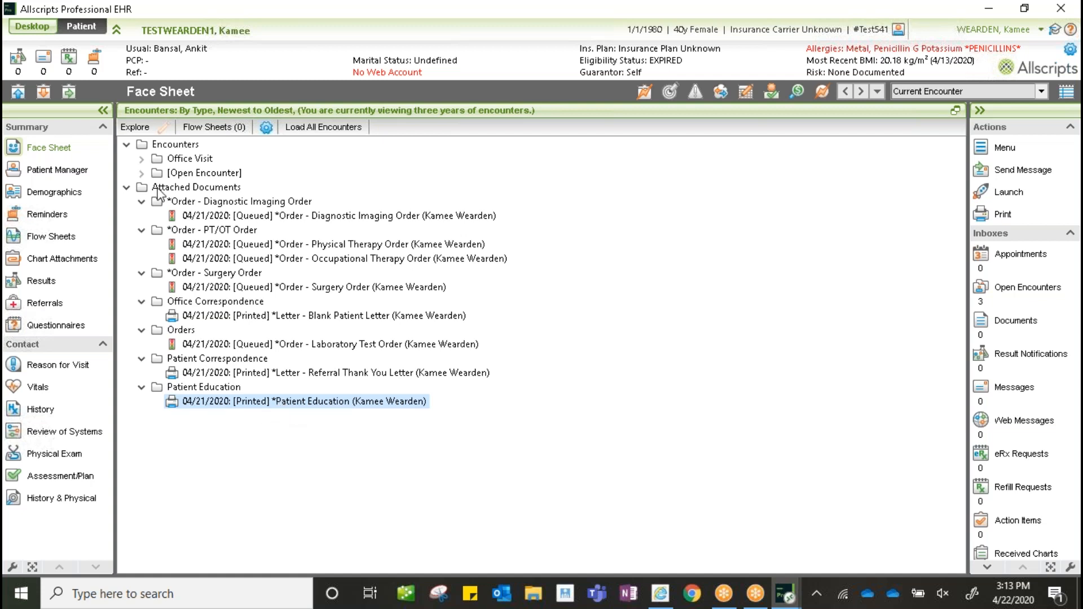
click(407, 216)
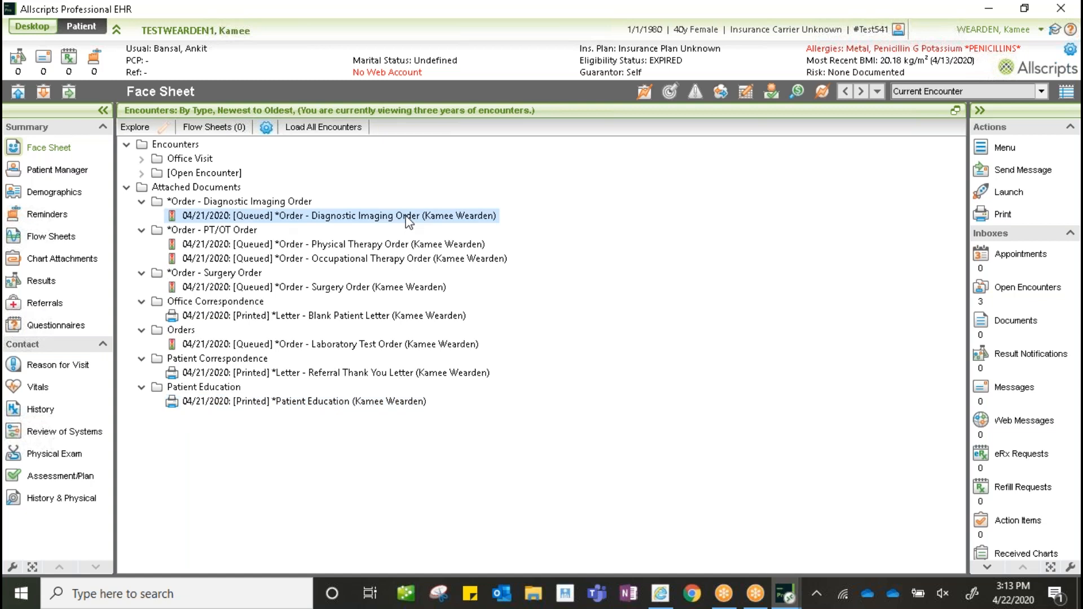
double_click(409, 216)
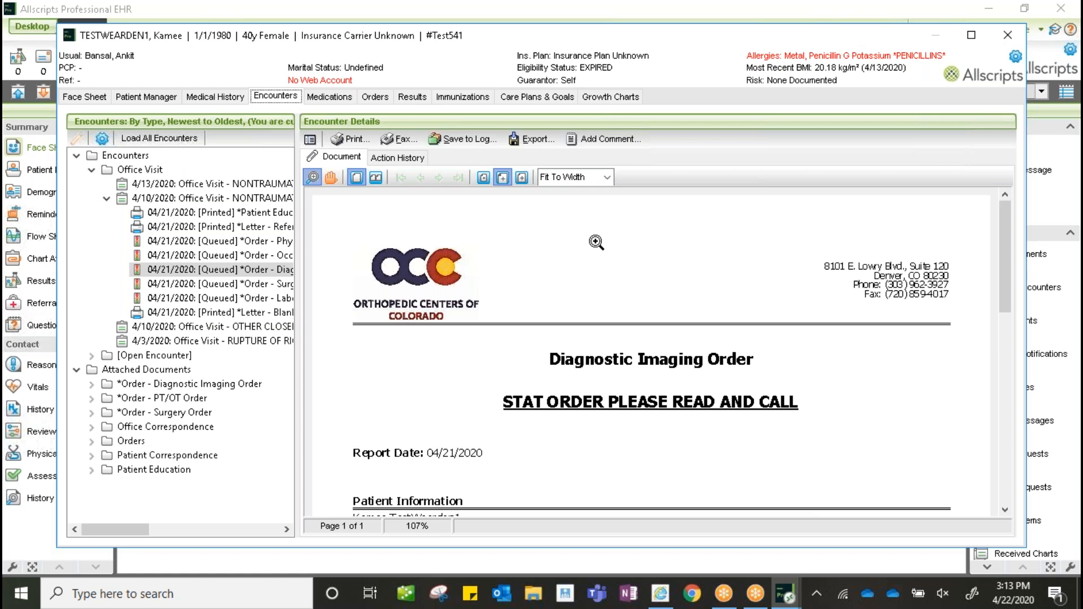
- Scroll through the rotator cuff tear MRI order, then select the queued Surgery Order
drag(1000, 212, 1025, 361)
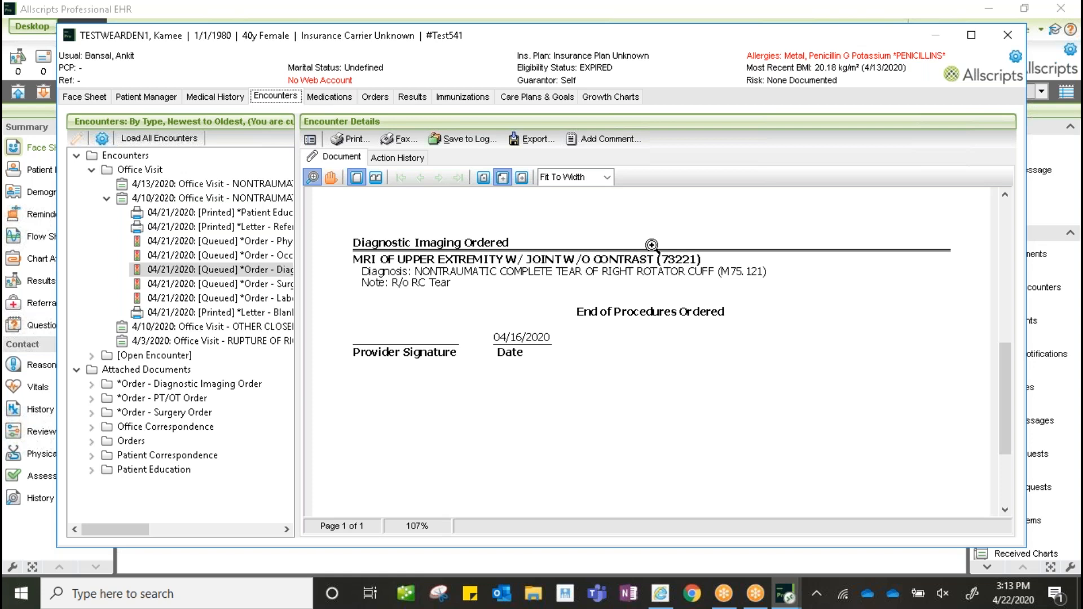
drag(1001, 350, 1039, 303)
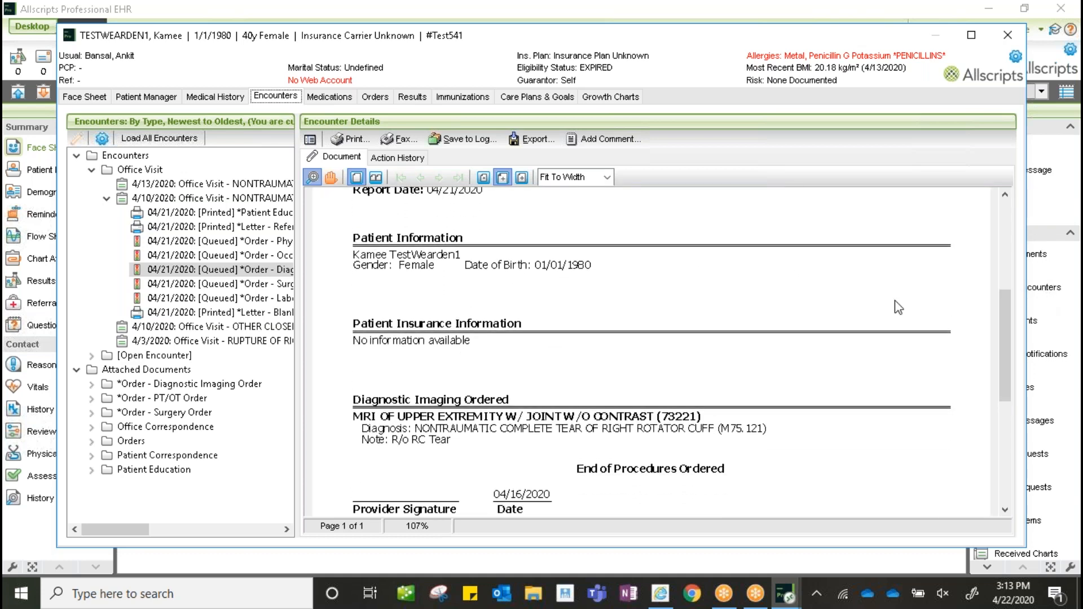
click(265, 284)
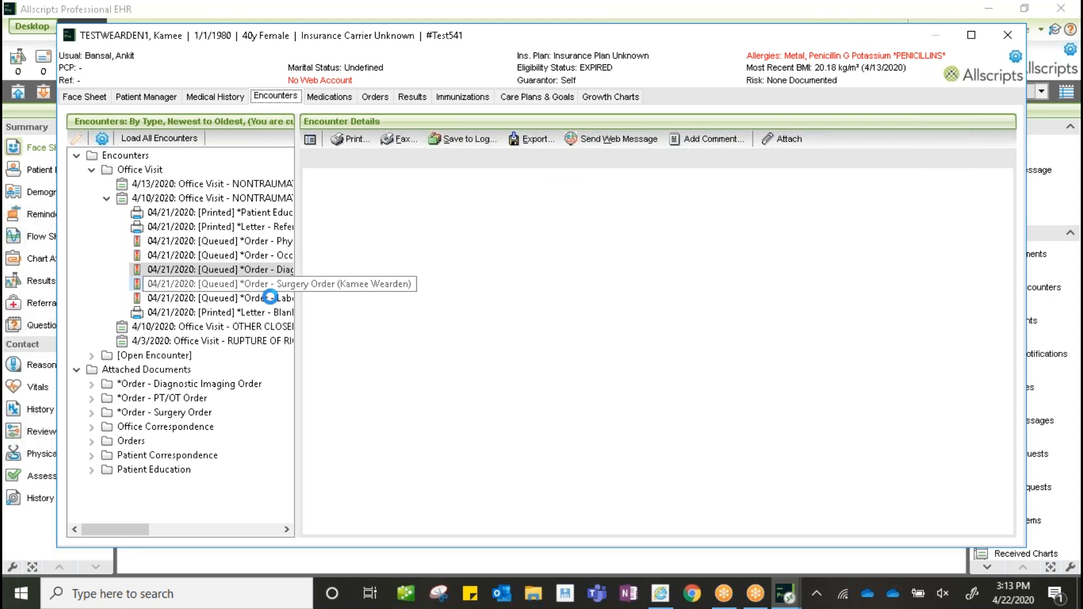
- View the Laboratory Test Order and then the printed Blank Patient Letter
click(265, 297)
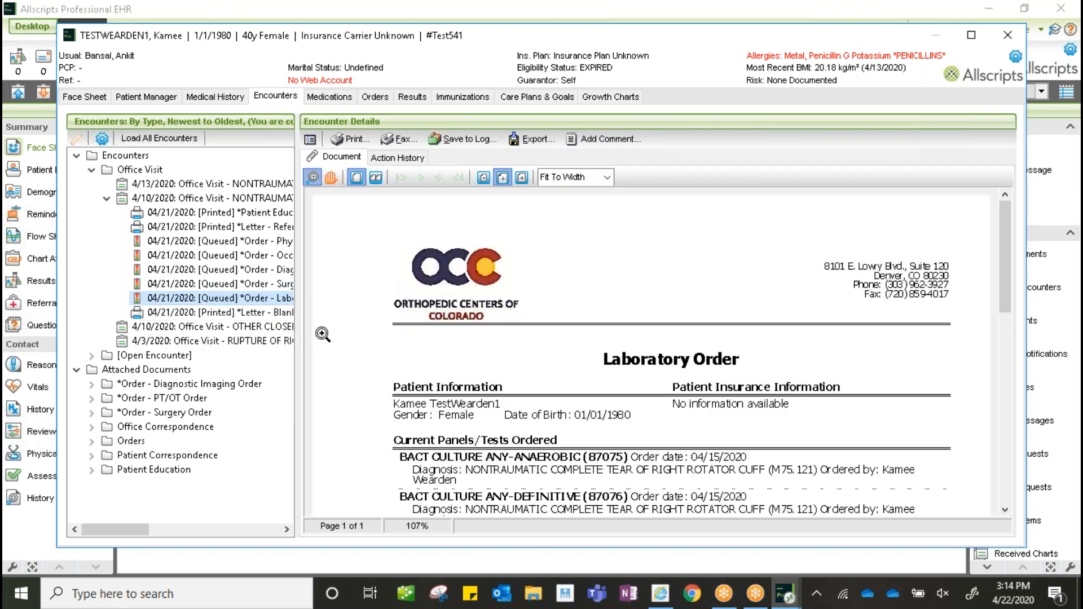
click(242, 313)
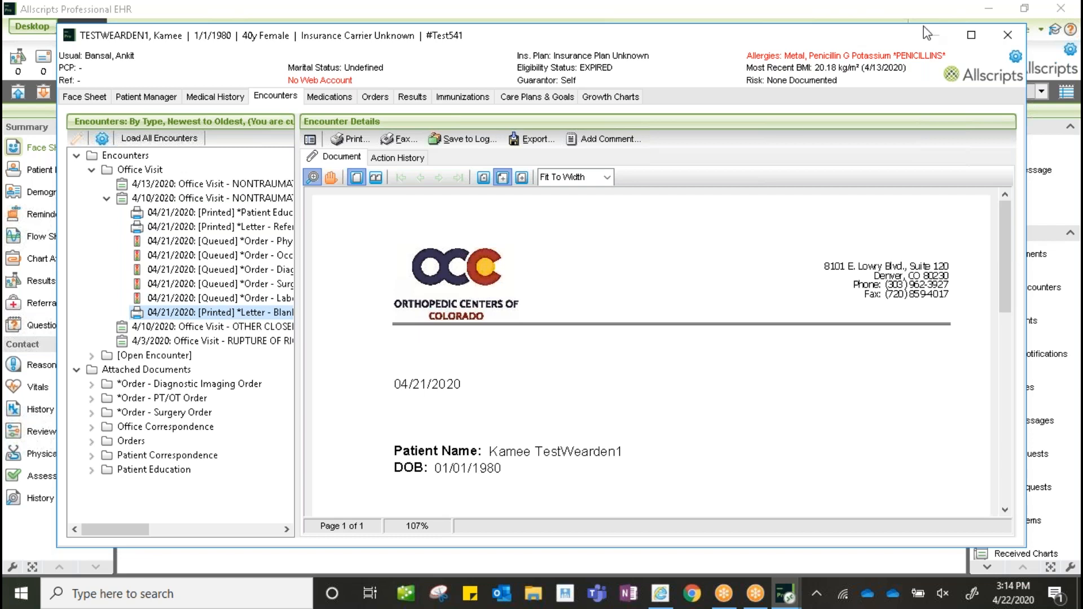
- Close the chart window, restore the Face Sheet panes, and open the History & Physical note
click(1008, 35)
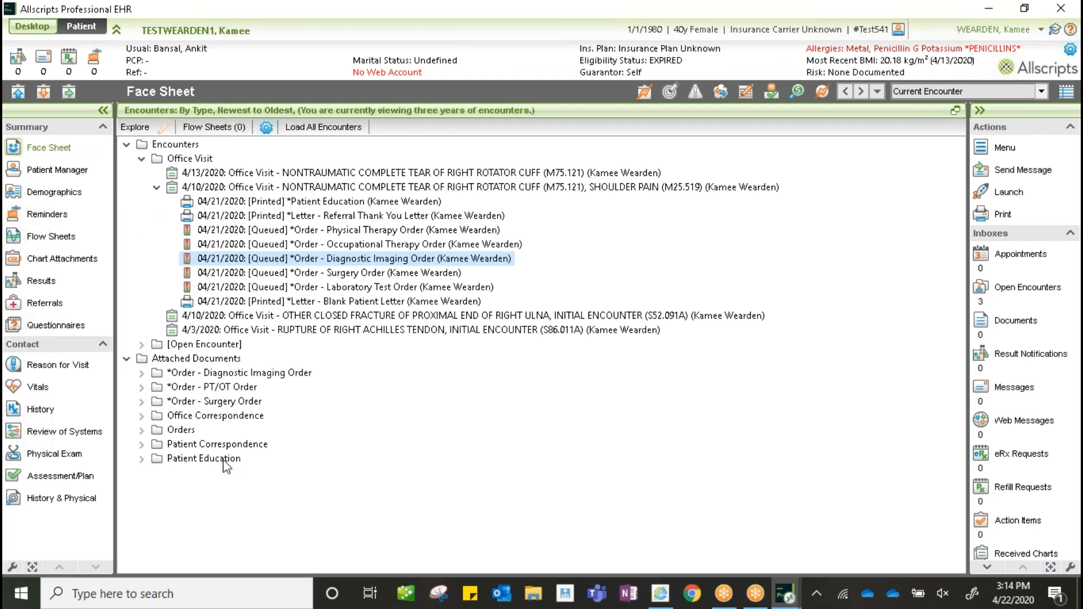
click(955, 112)
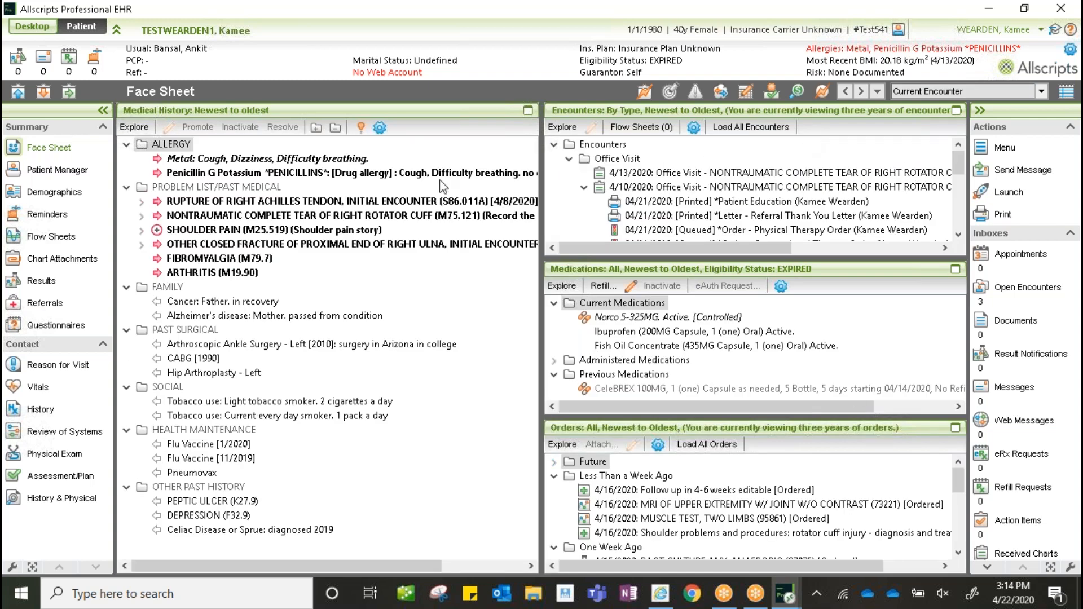
click(85, 507)
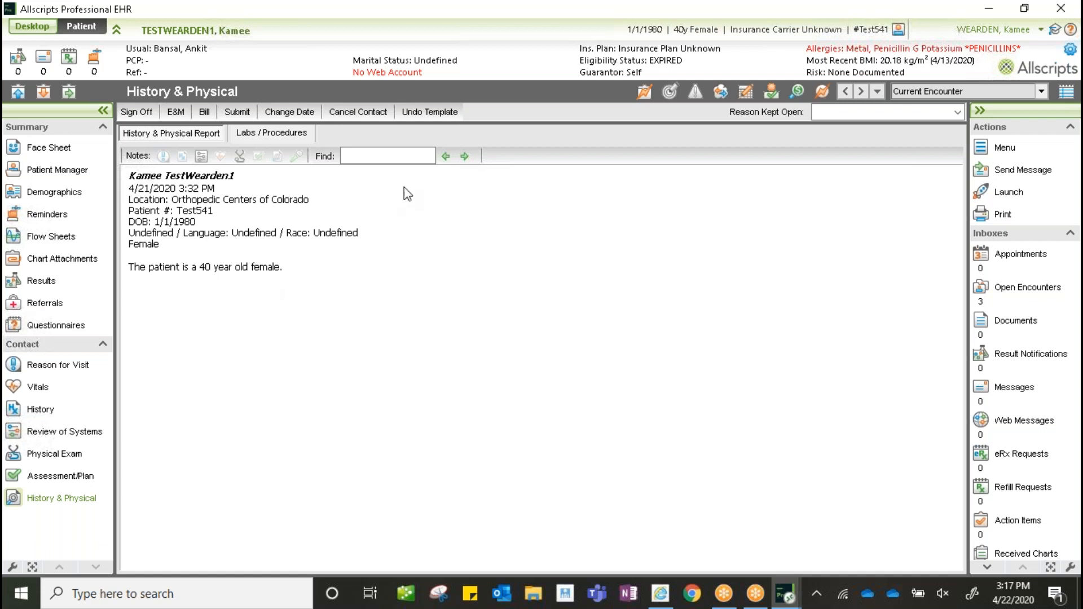
- Open the Visit Template dialog from the History & Physical toolbar
click(644, 92)
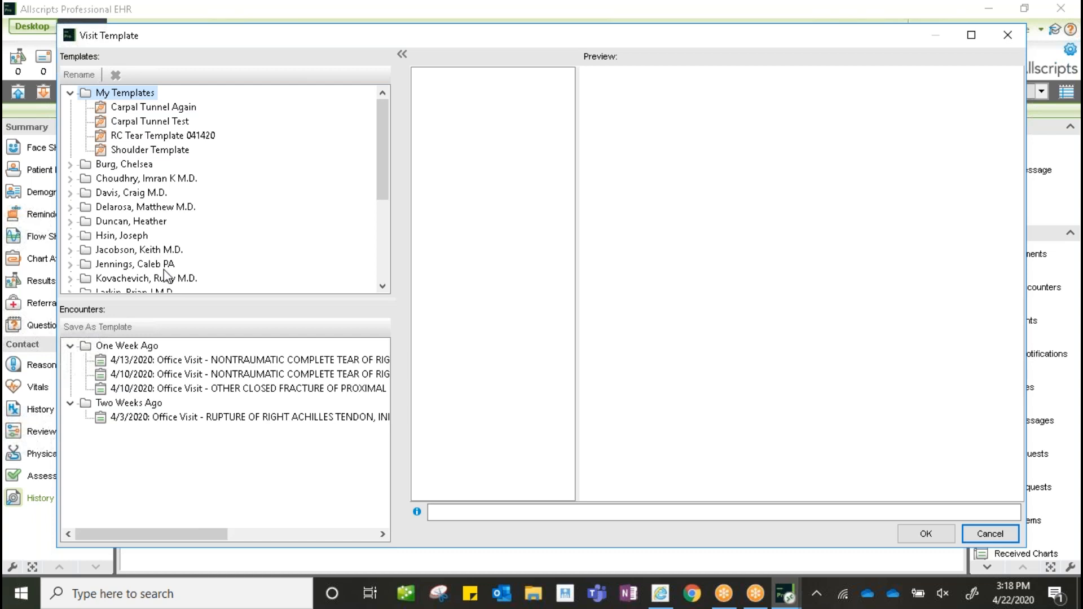
- Preview RC Tear Template 041420 from My Templates
click(167, 138)
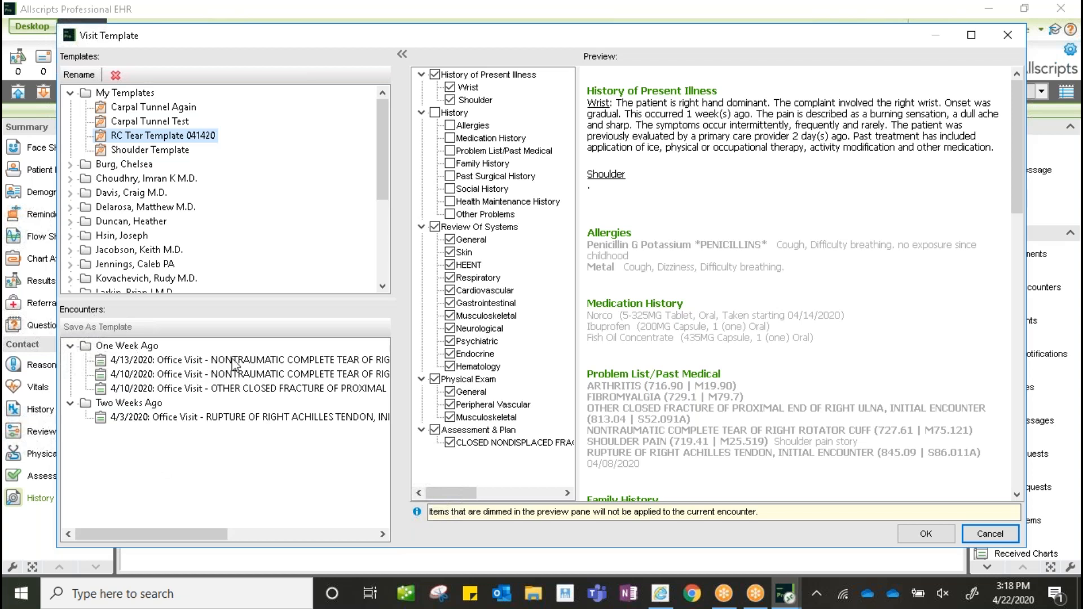
- Select the 4/13/2020 rotator cuff tear Office Visit as the template source
click(150, 368)
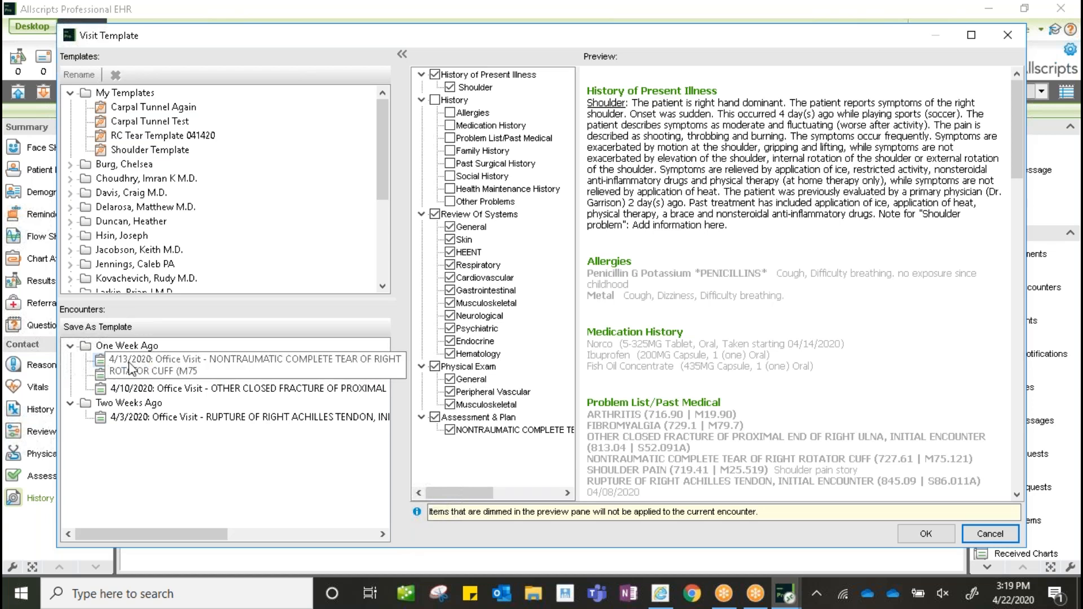
click(241, 362)
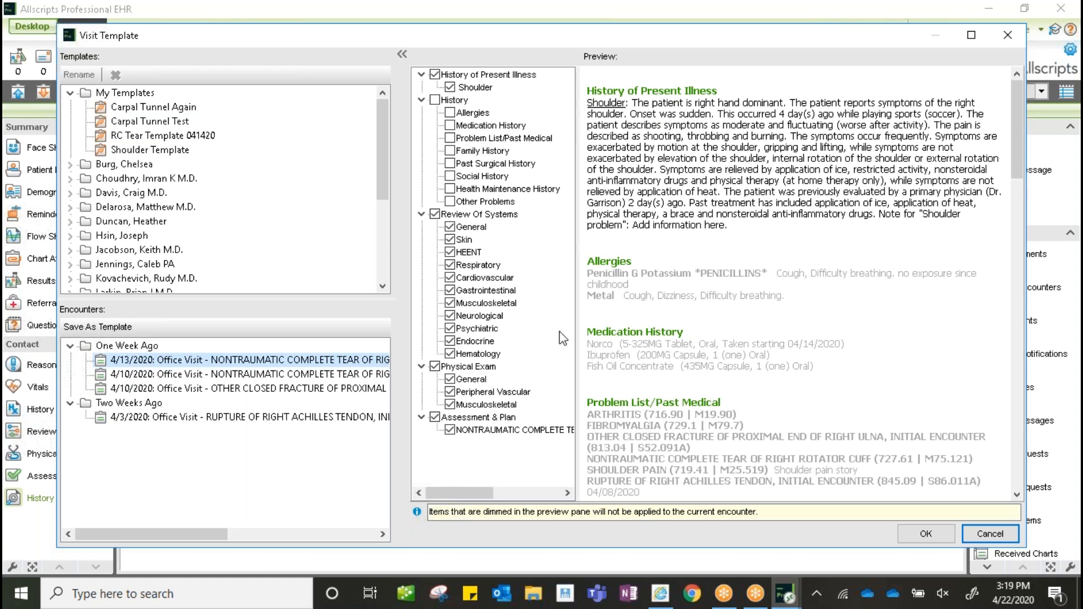
- Check the History box so every History subsection from the 4/13/2020 visit is included
click(435, 101)
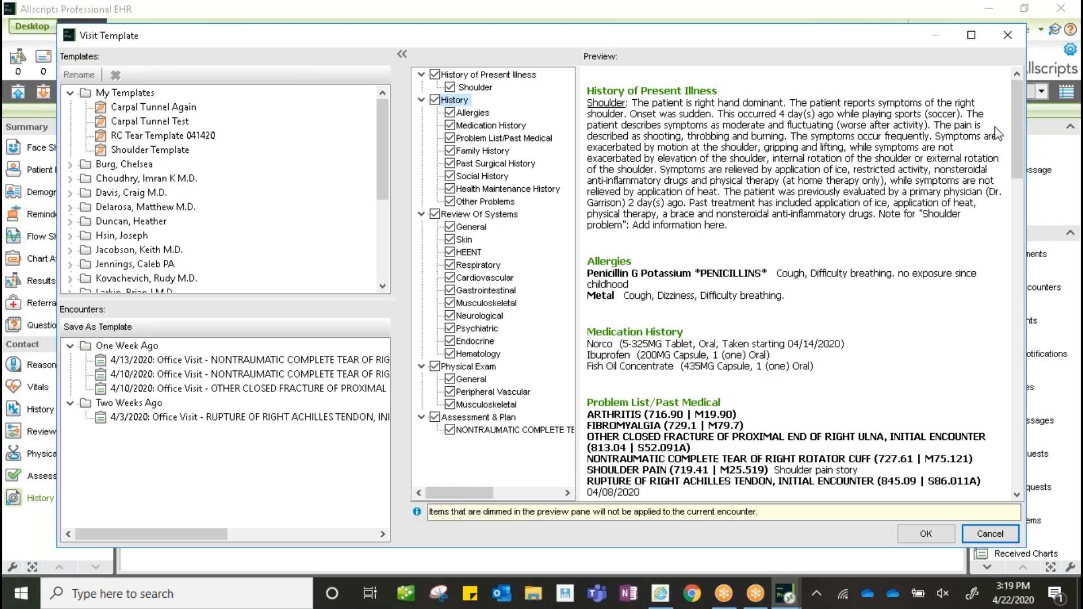
scroll(1020, 119, down, 1)
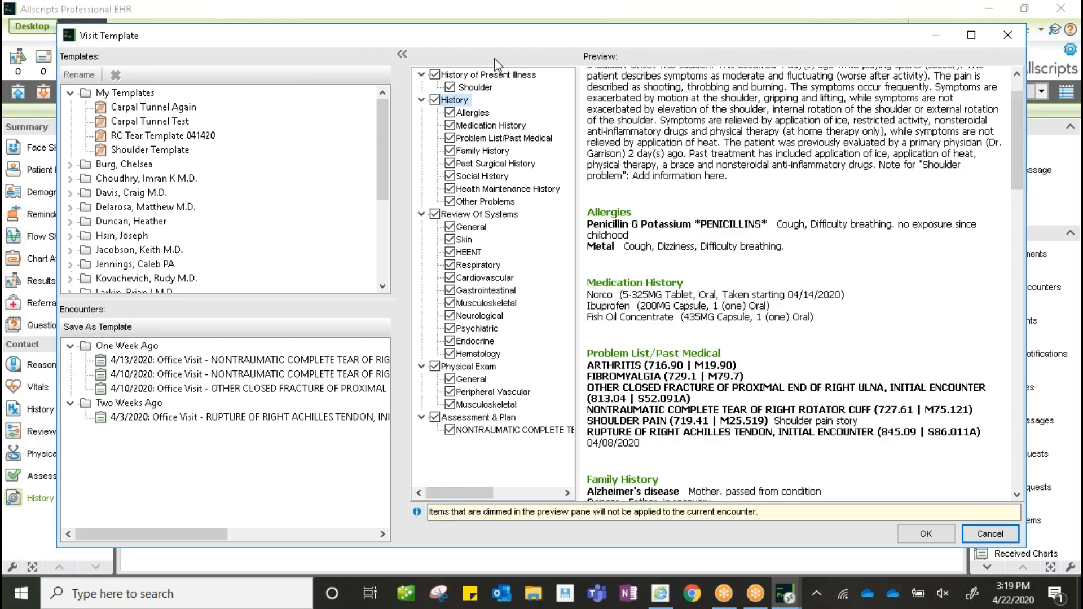
click(435, 100)
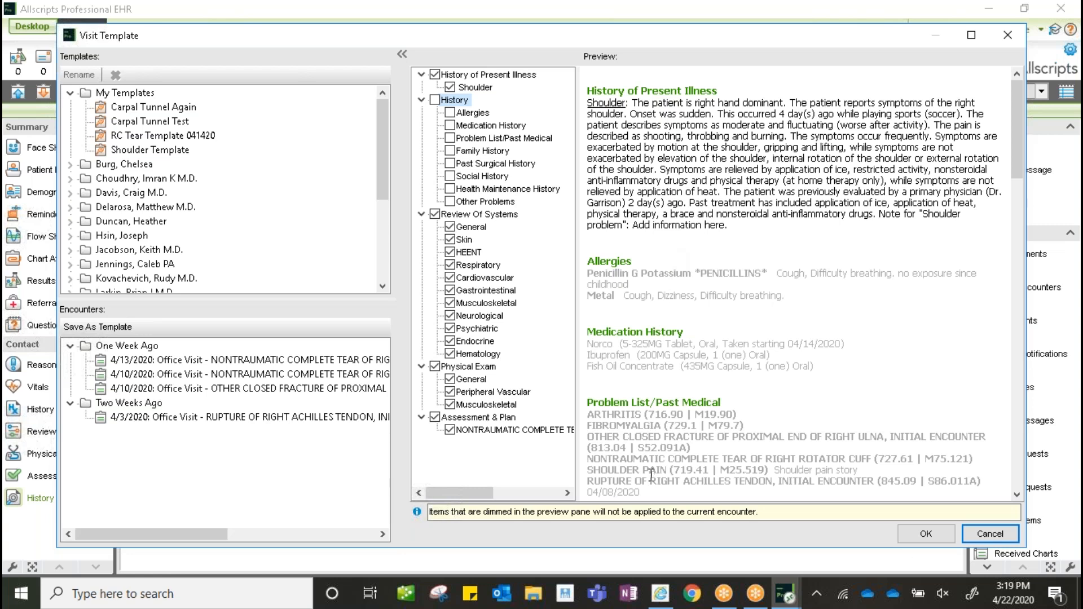
click(435, 101)
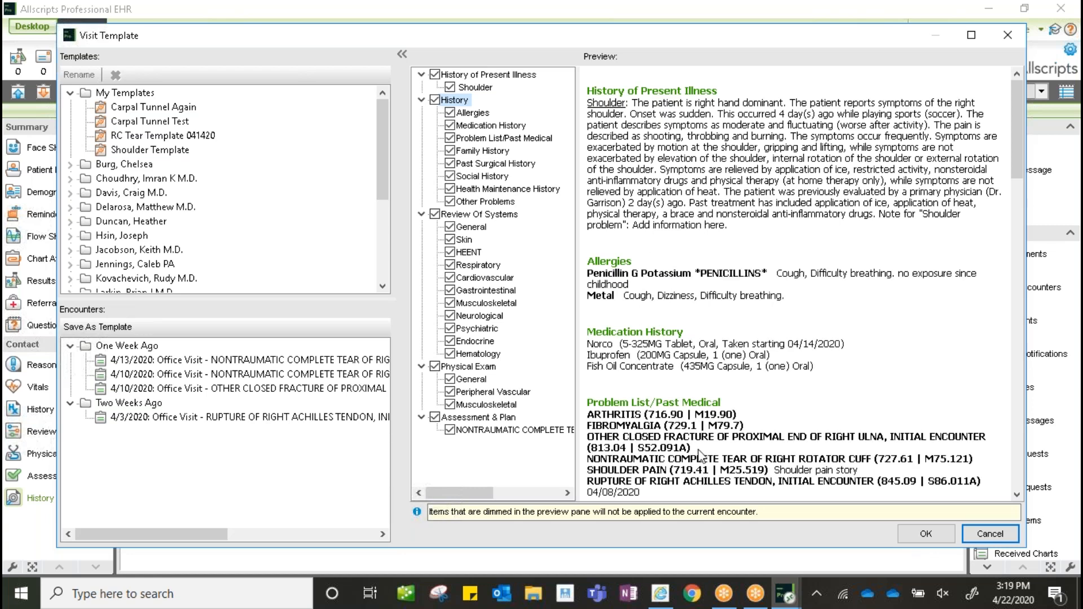
mouse_move(1018, 153)
mouse_down()
mouse_move(1037, 210)
mouse_move(1037, 289)
mouse_move(1009, 147)
mouse_up()
- Exclude Past Surgical, Health Maintenance, Social and Family History, then apply the visit template
click(450, 164)
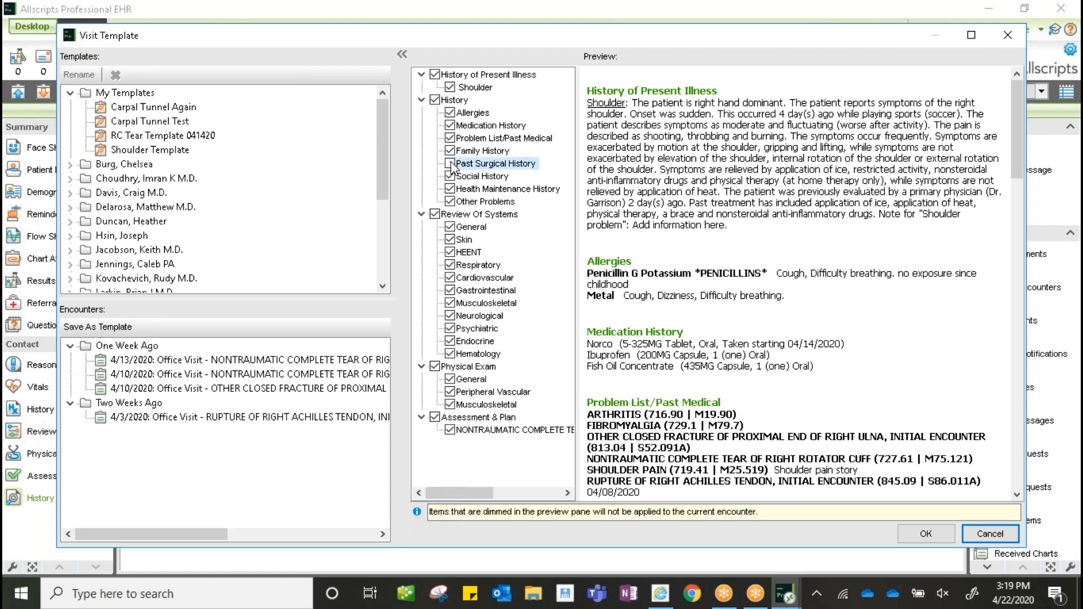
click(450, 189)
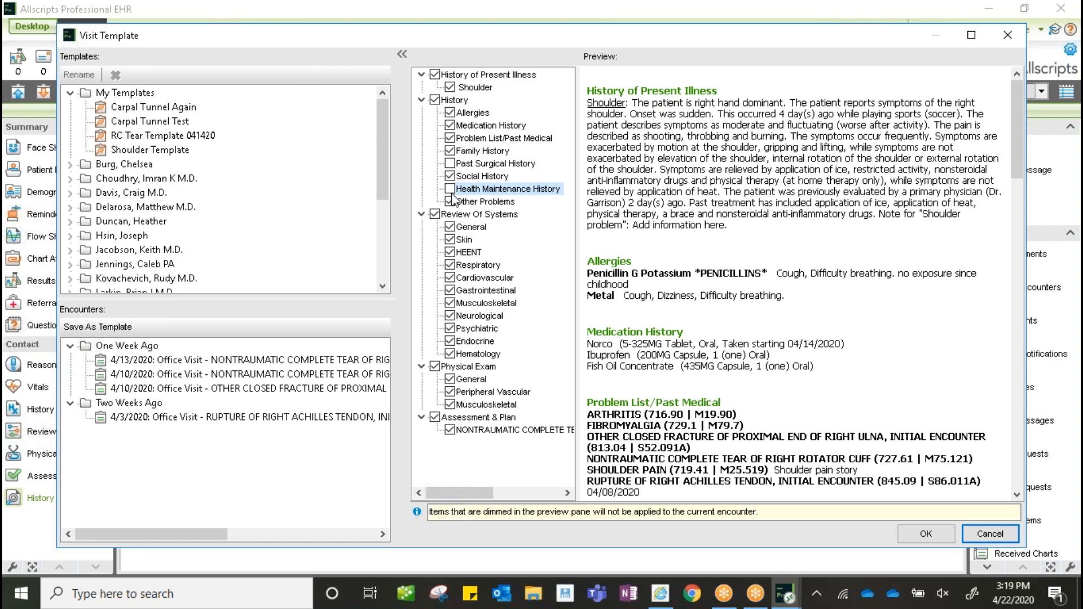
click(451, 177)
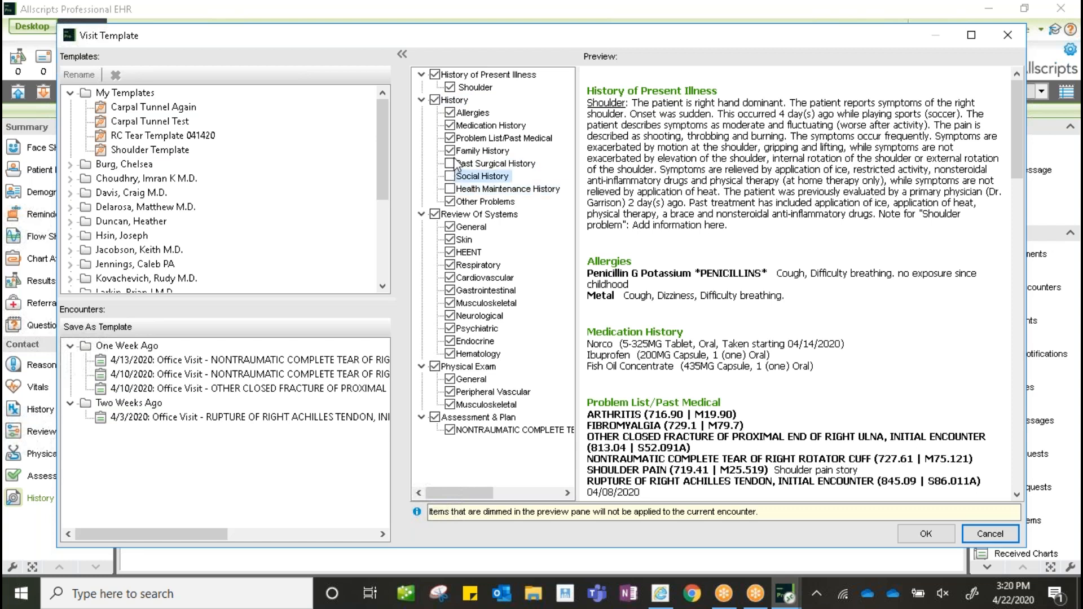
click(450, 151)
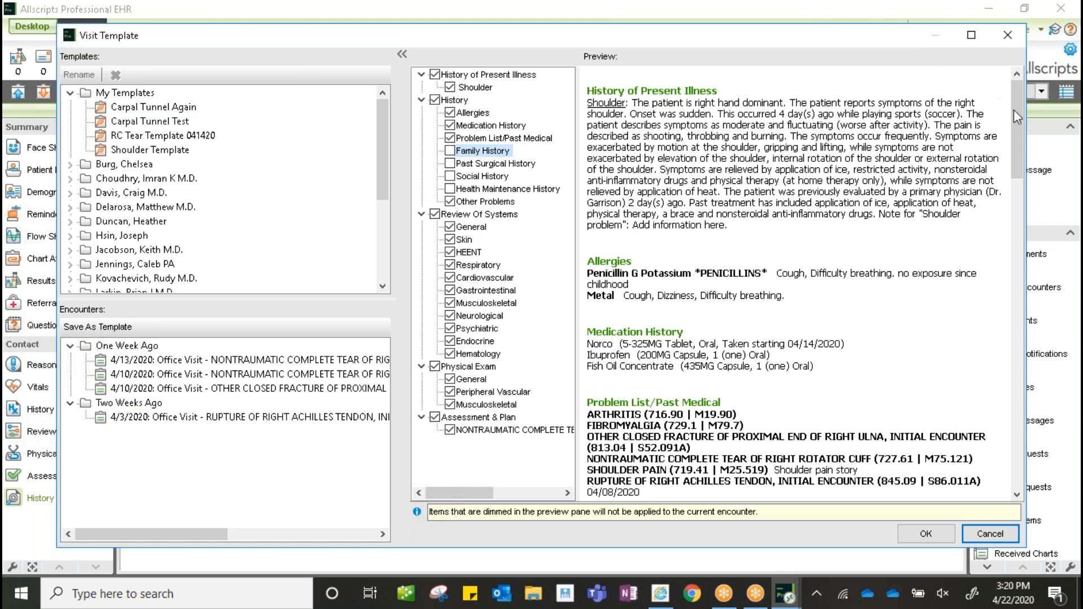
drag(1020, 119, 1030, 188)
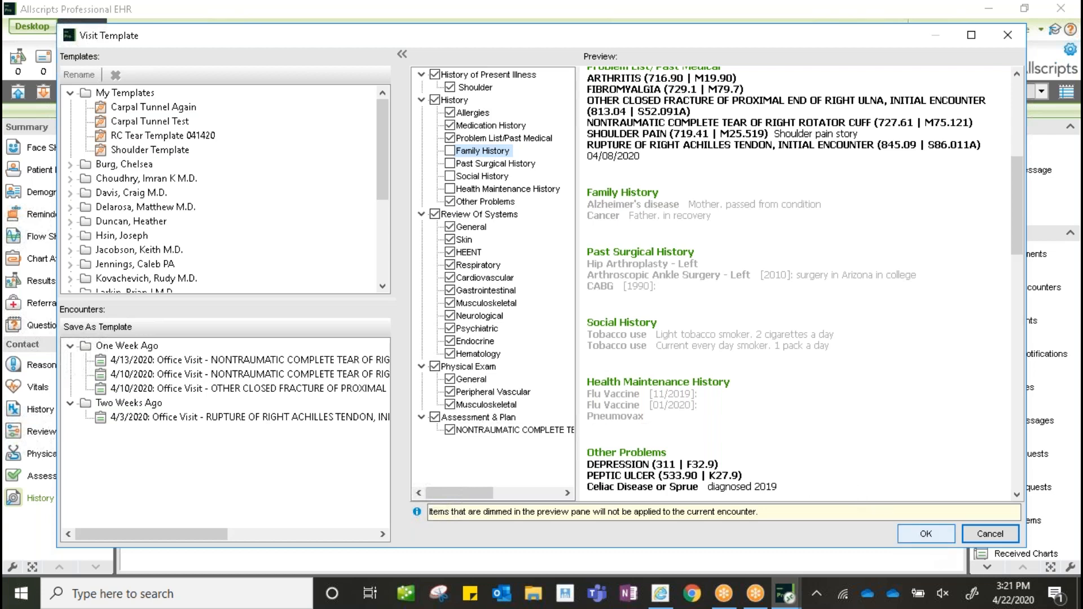
click(925, 533)
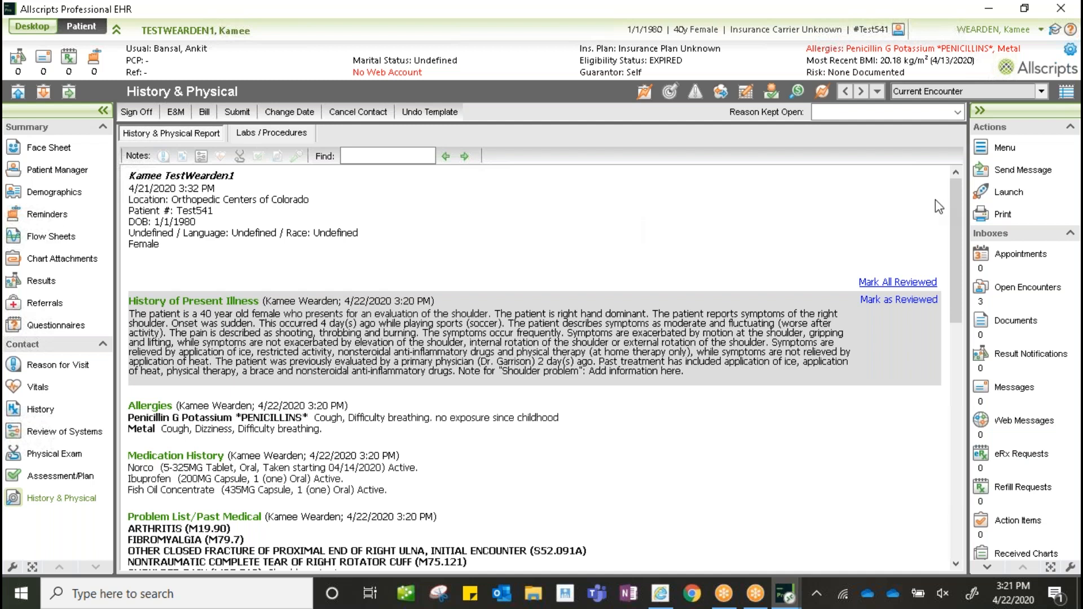
drag(953, 204, 922, 175)
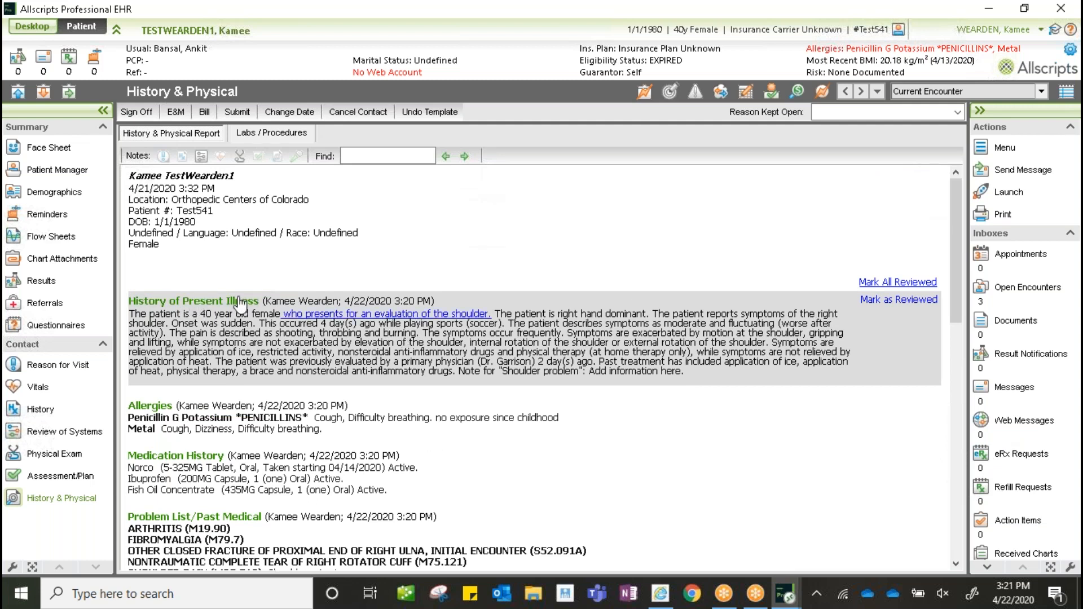
- Mark the Shoulder reason for visit as a Recheck and open the shoulder problem details
click(170, 301)
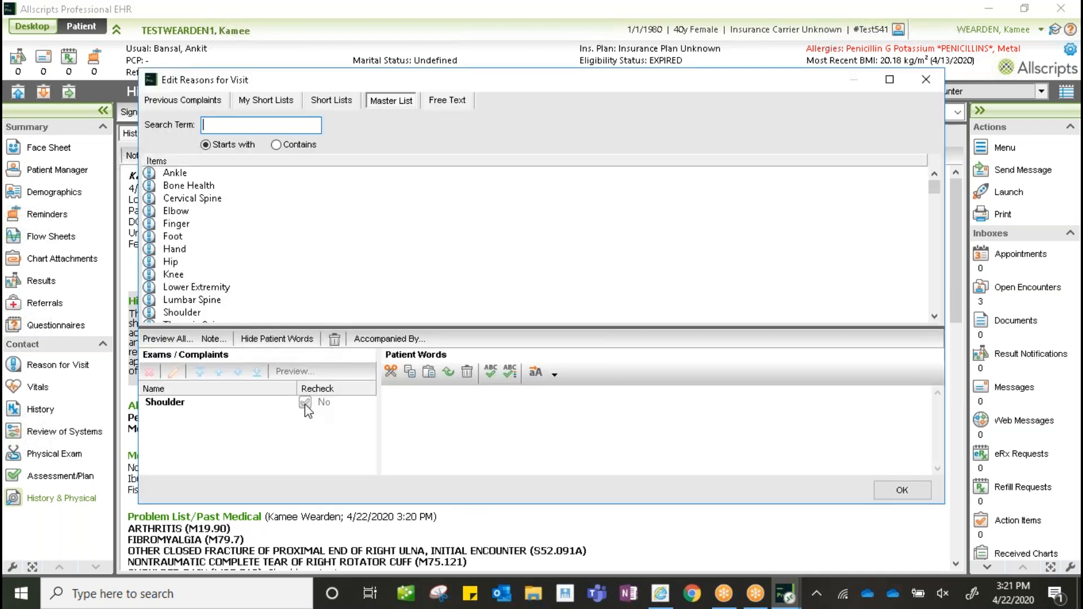
click(172, 407)
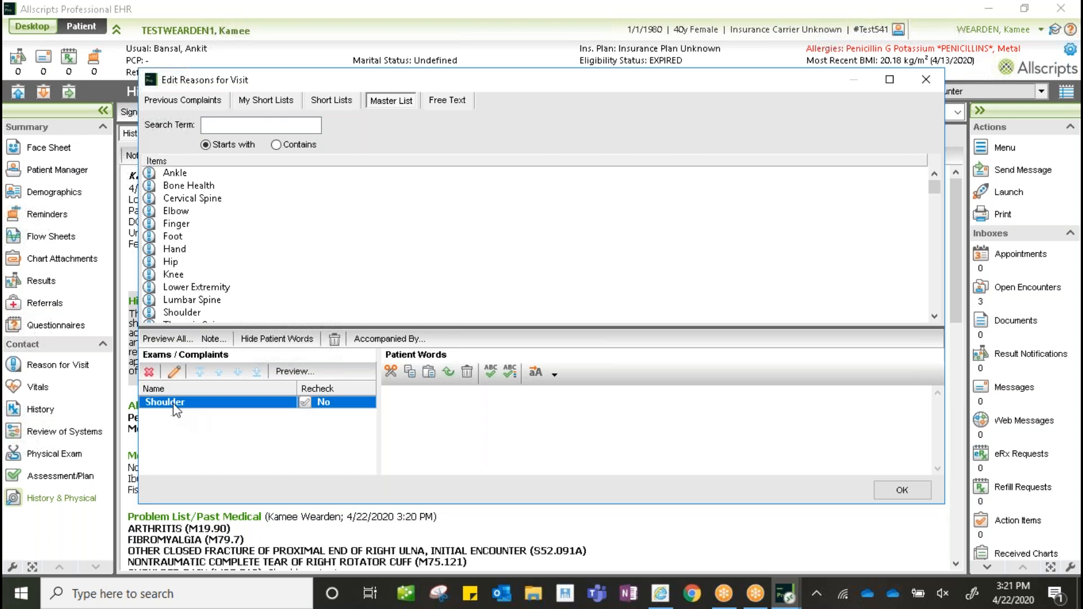
click(303, 403)
click(903, 490)
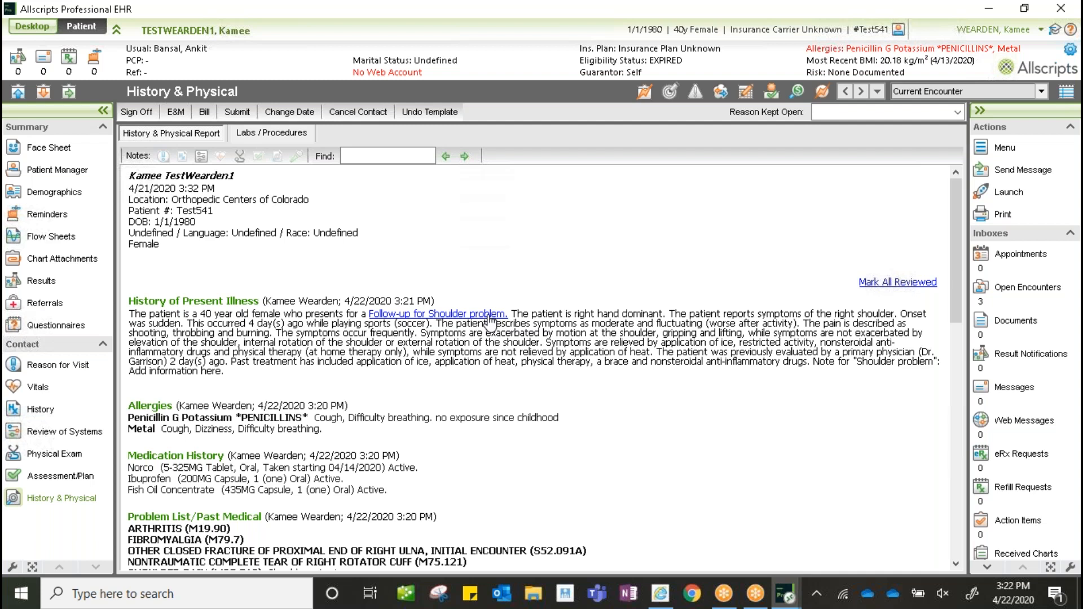
click(448, 317)
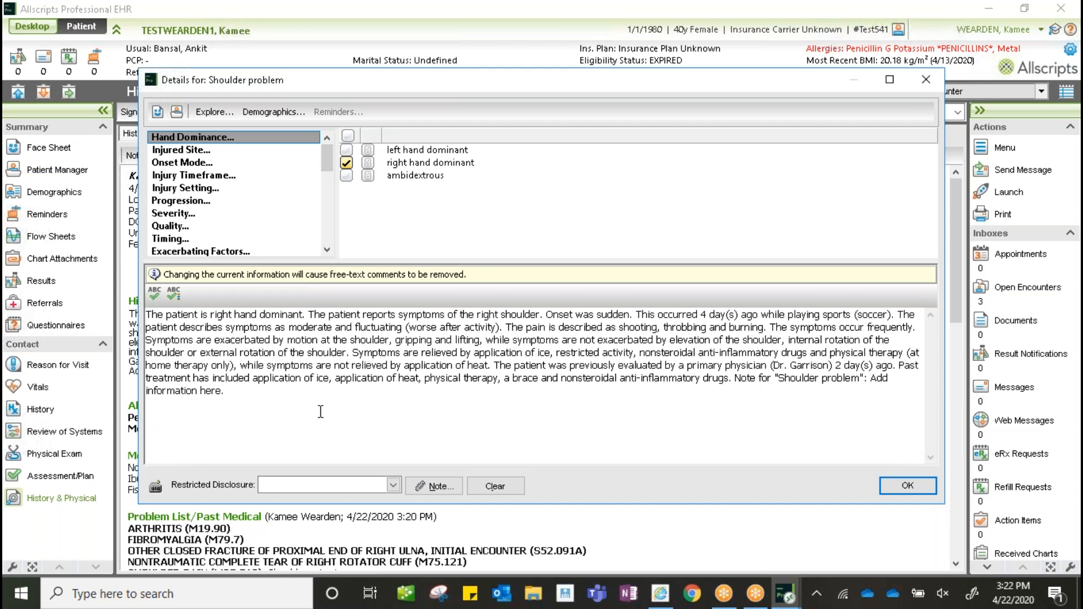
- Check other medication under the shoulder problem's Past Treatment and open its note
drag(326, 170, 327, 191)
click(326, 138)
click(326, 138)
click(326, 139)
click(326, 139)
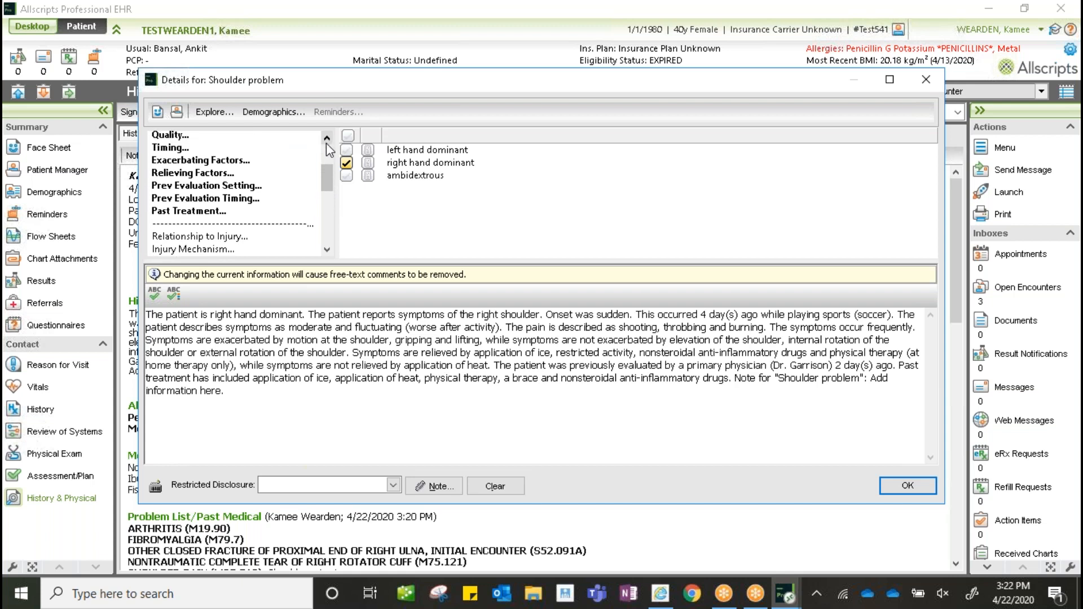
click(217, 211)
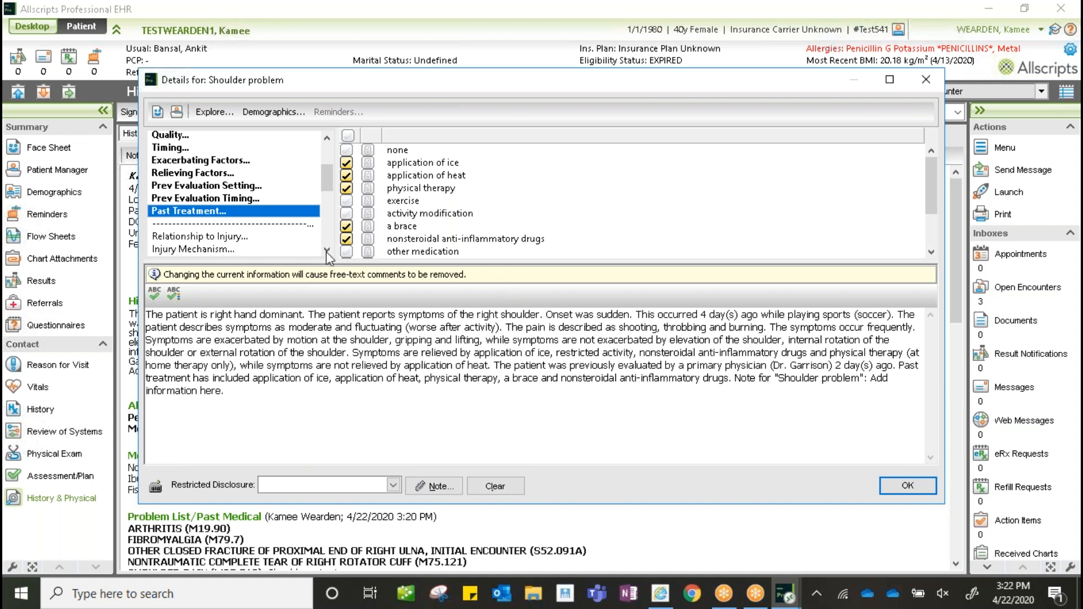
click(347, 252)
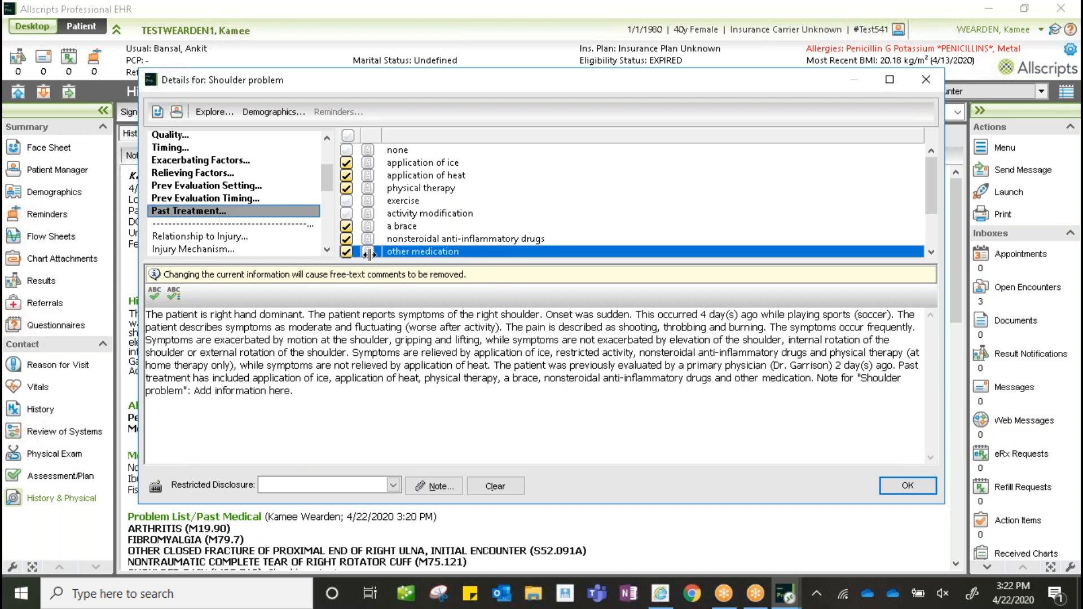
click(368, 252)
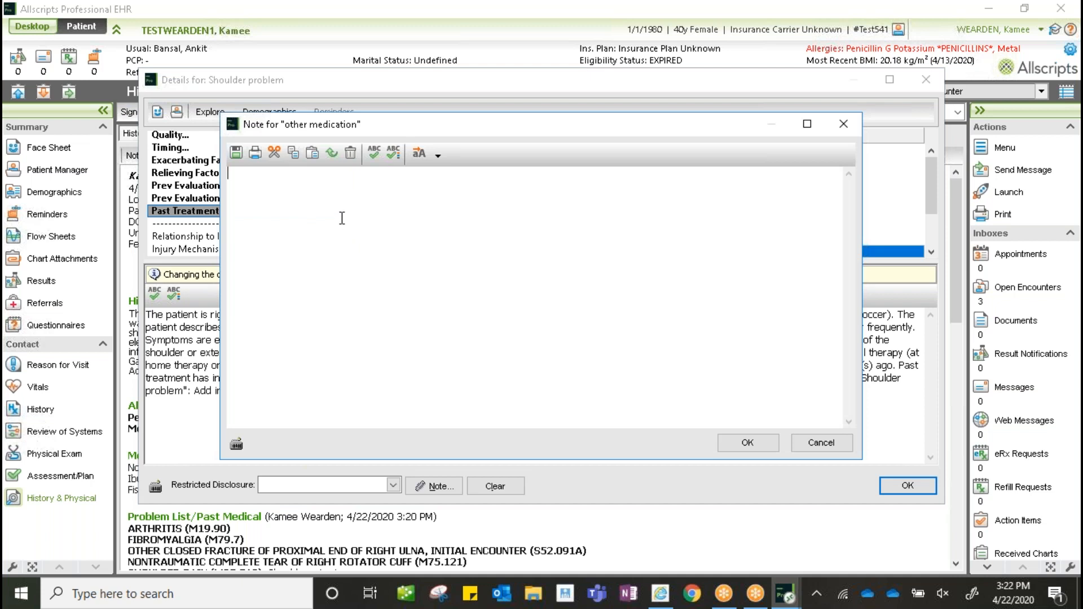
- Comment the other medication entry as 'med program working' and save it
text(med program working)
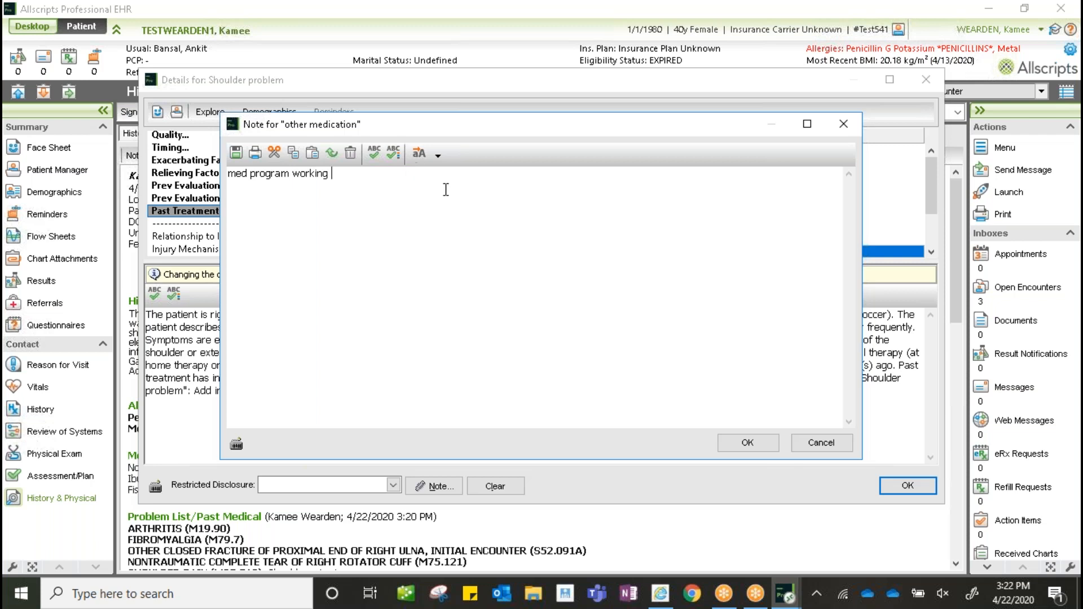
click(747, 443)
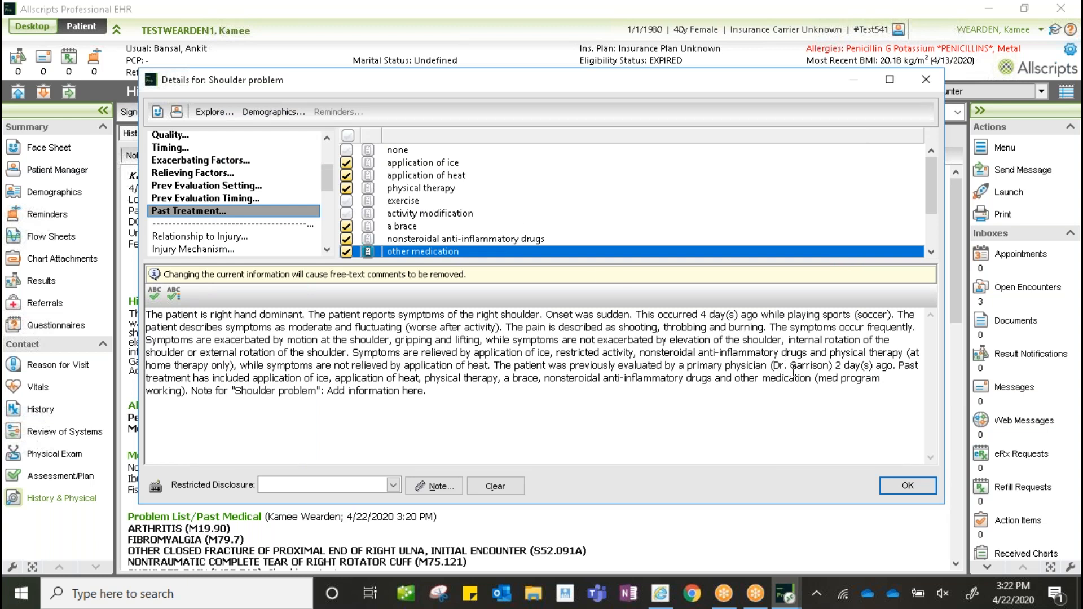
drag(814, 378, 187, 391)
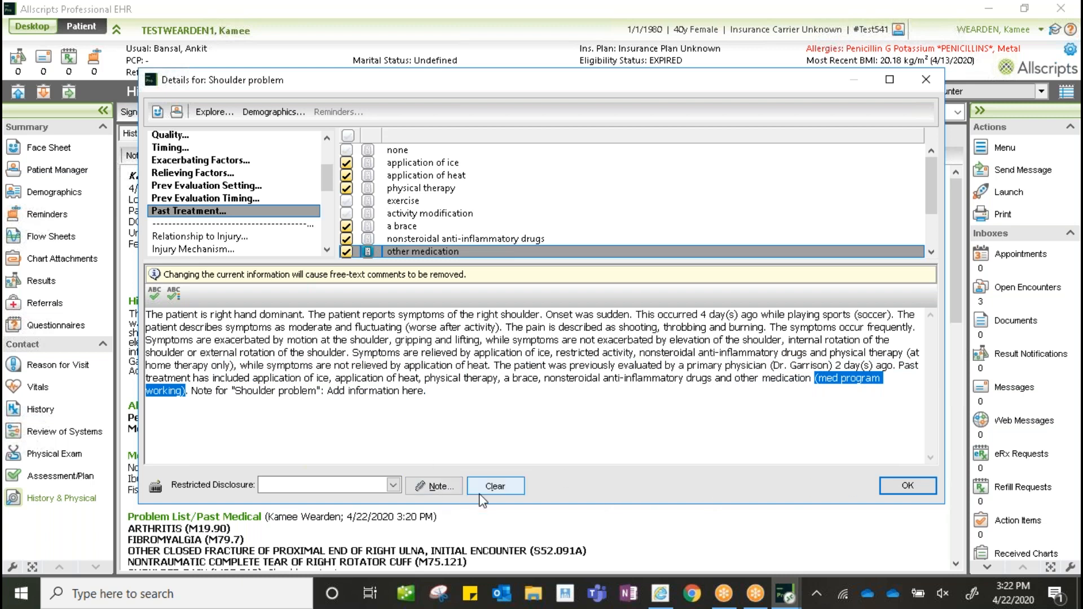
- Open the shoulder problem's general note and cancel it without changes
click(436, 486)
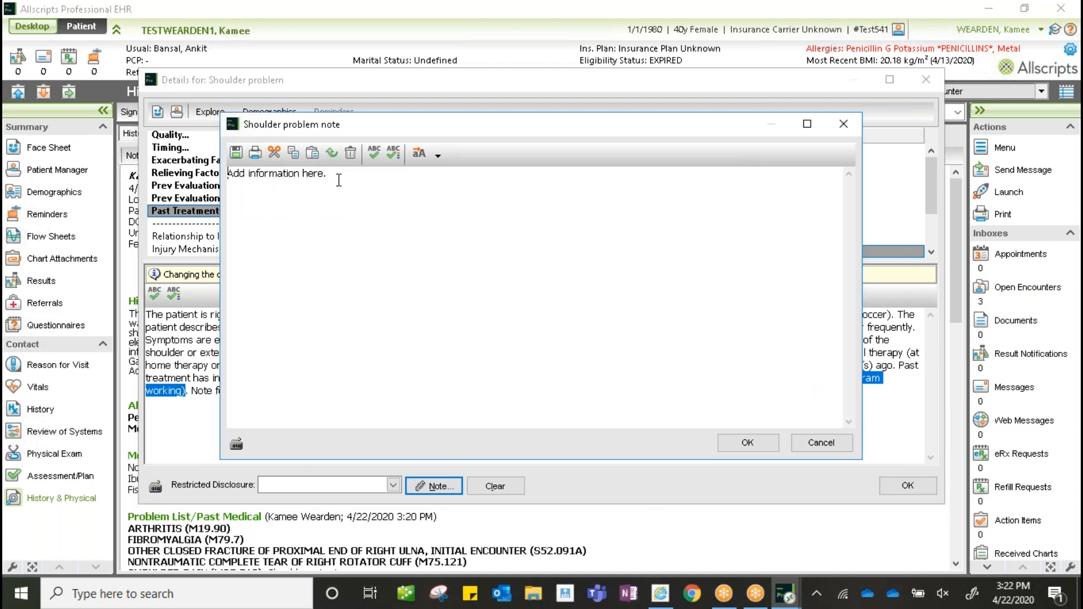
drag(335, 176, 209, 189)
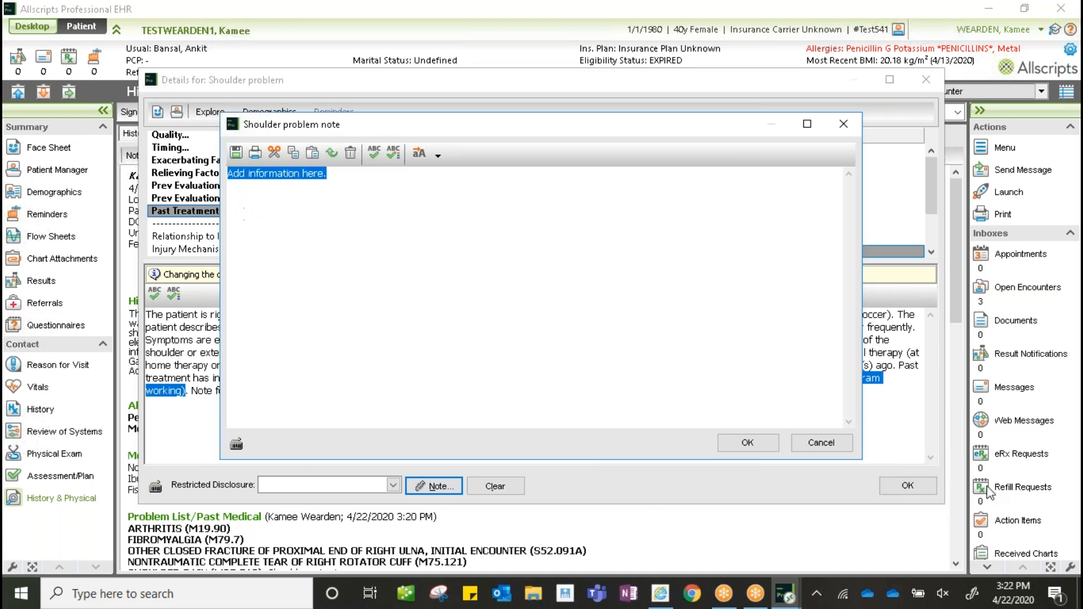
click(835, 446)
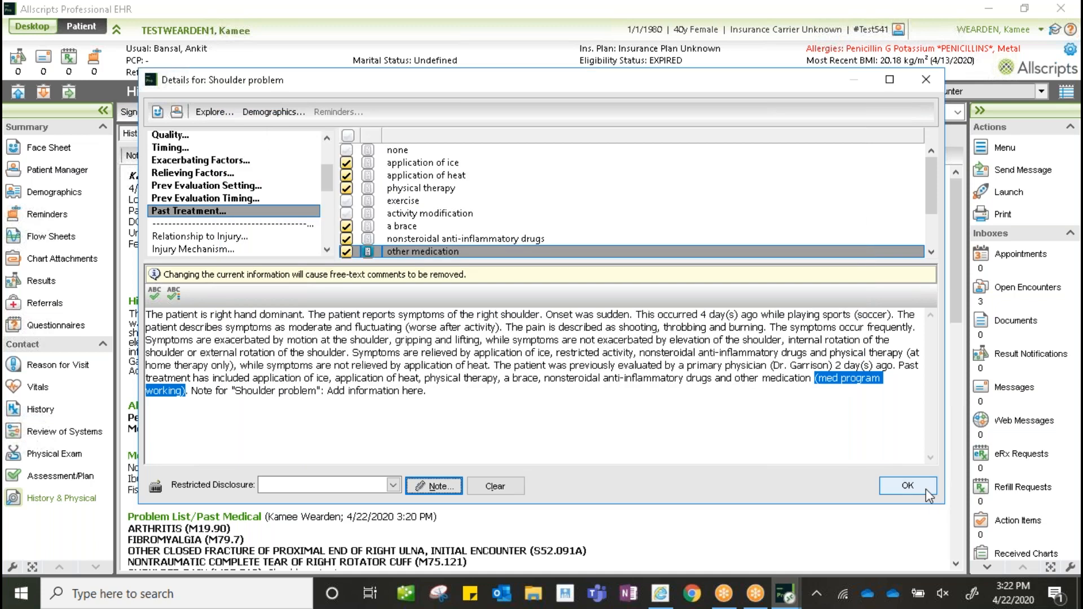
- Save the Shoulder problem details and go back to the History & Physical report
click(907, 485)
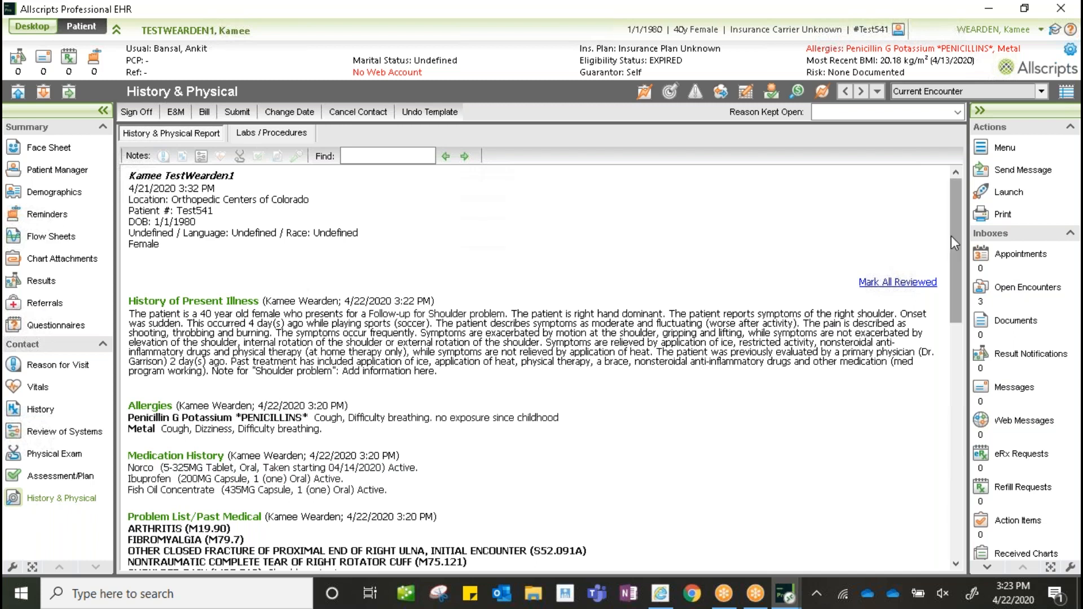
scroll(951, 240, down, 2)
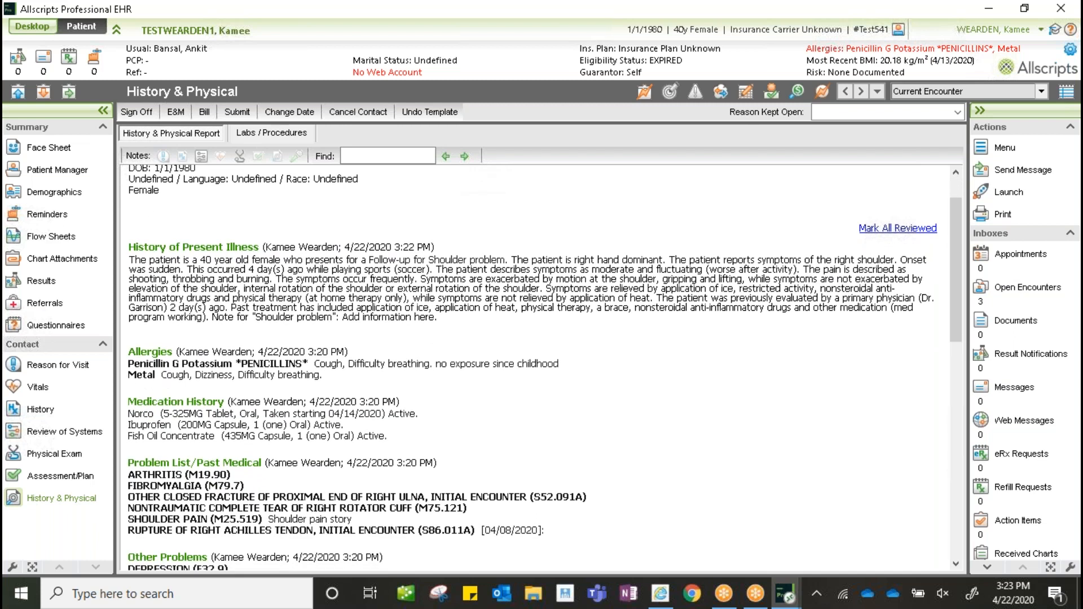
- Mark the allergy, medication and problem list histories as reconciled in the note
click(150, 353)
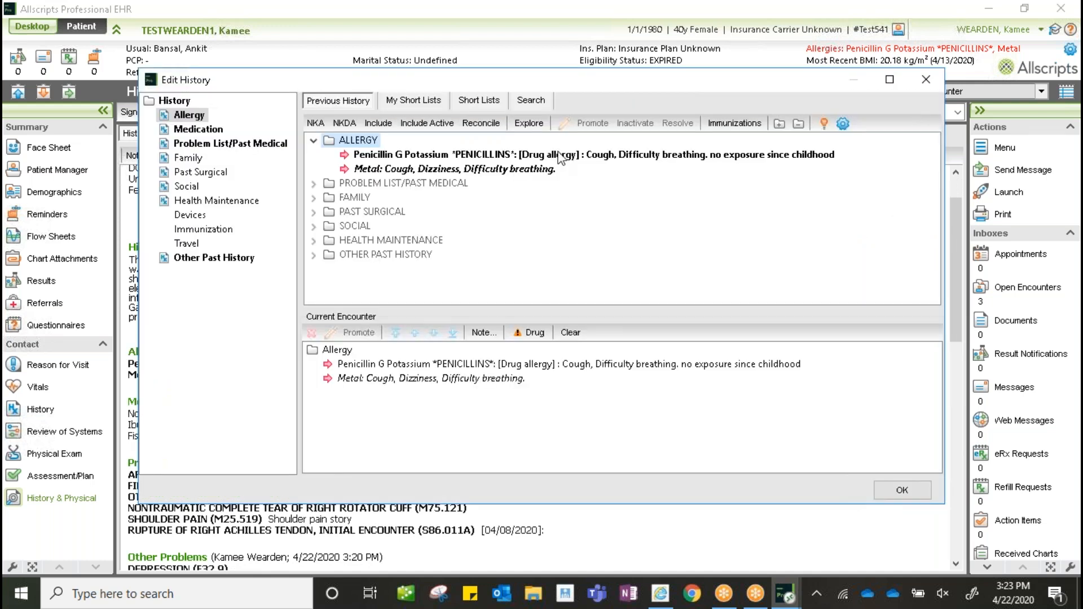
click(481, 125)
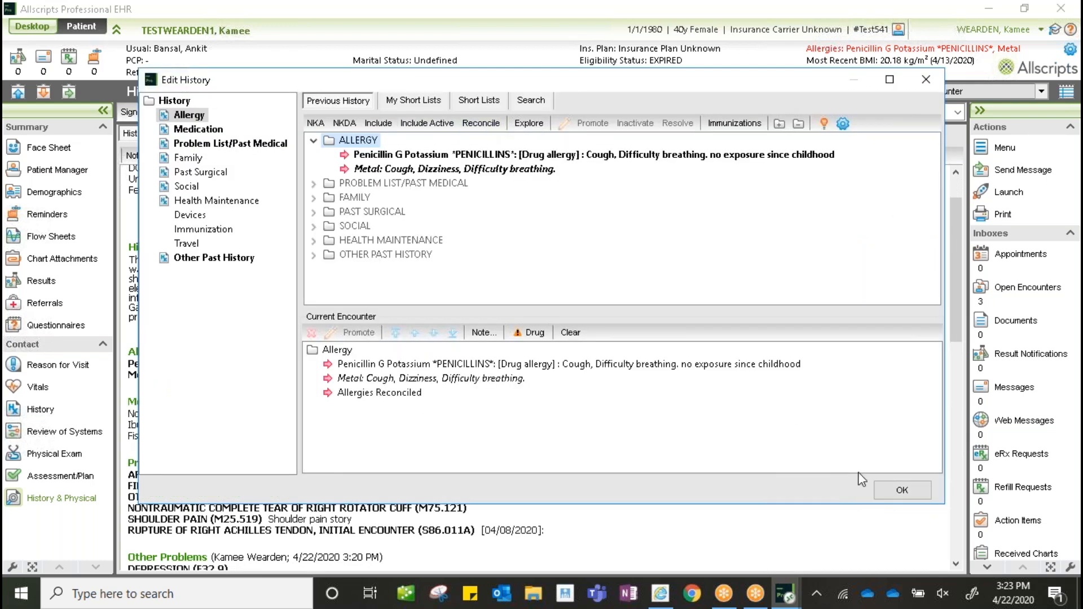
click(901, 491)
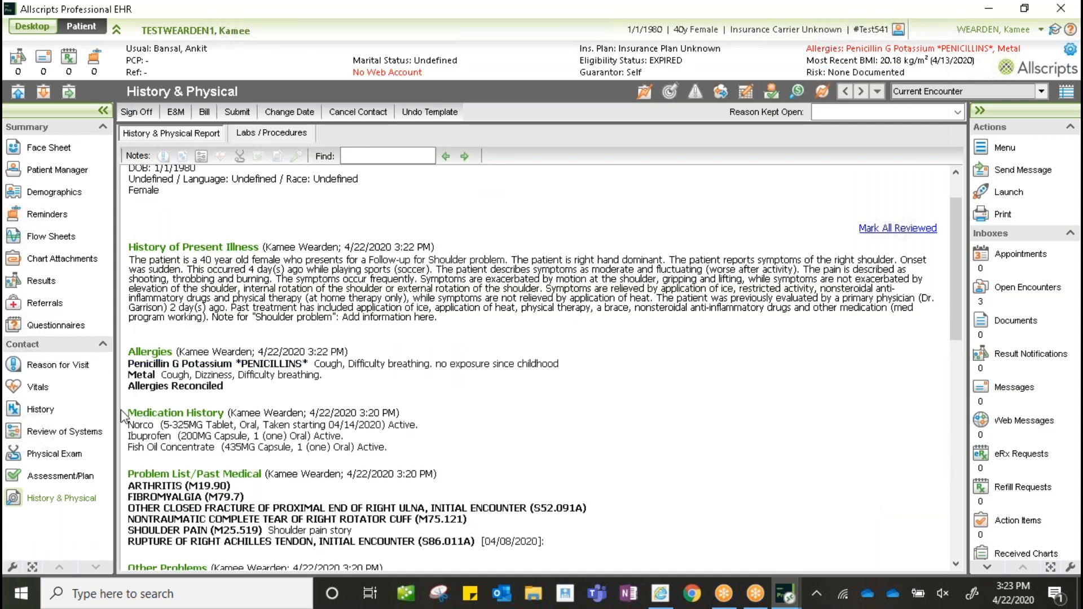
click(153, 415)
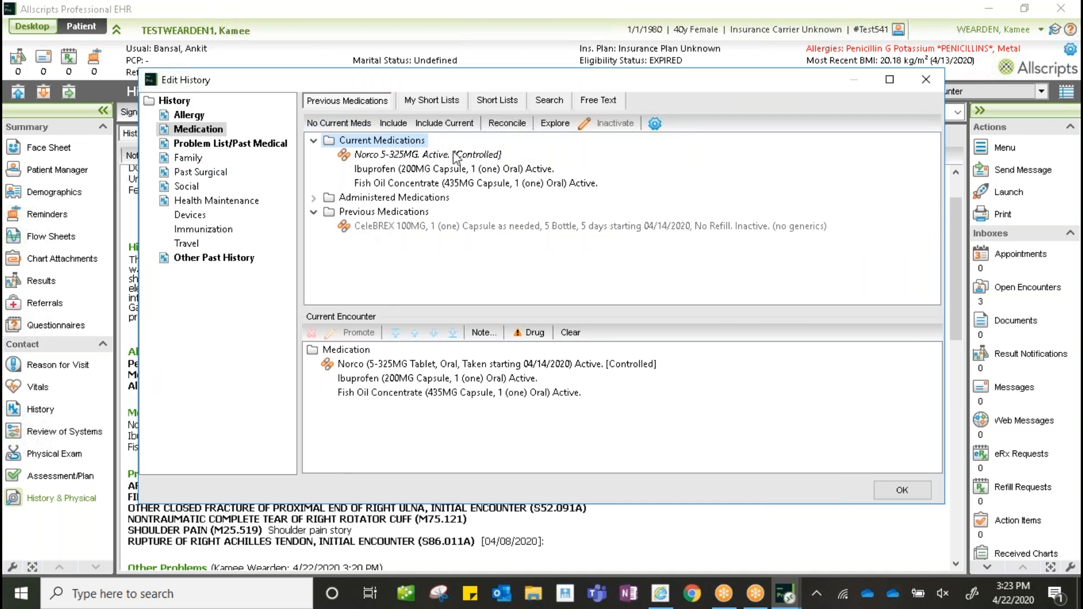
click(518, 126)
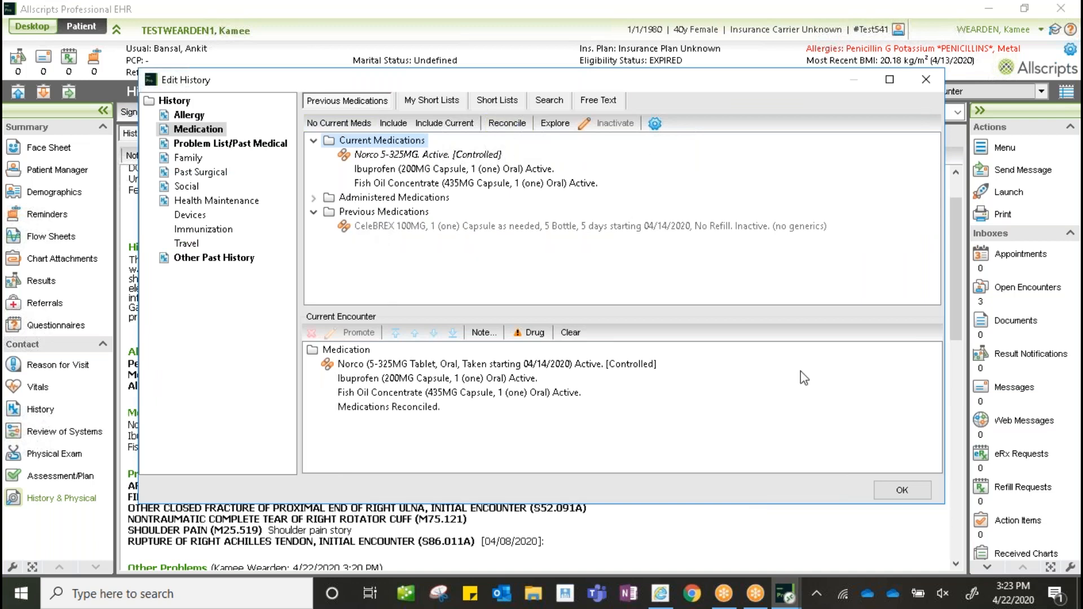
click(897, 490)
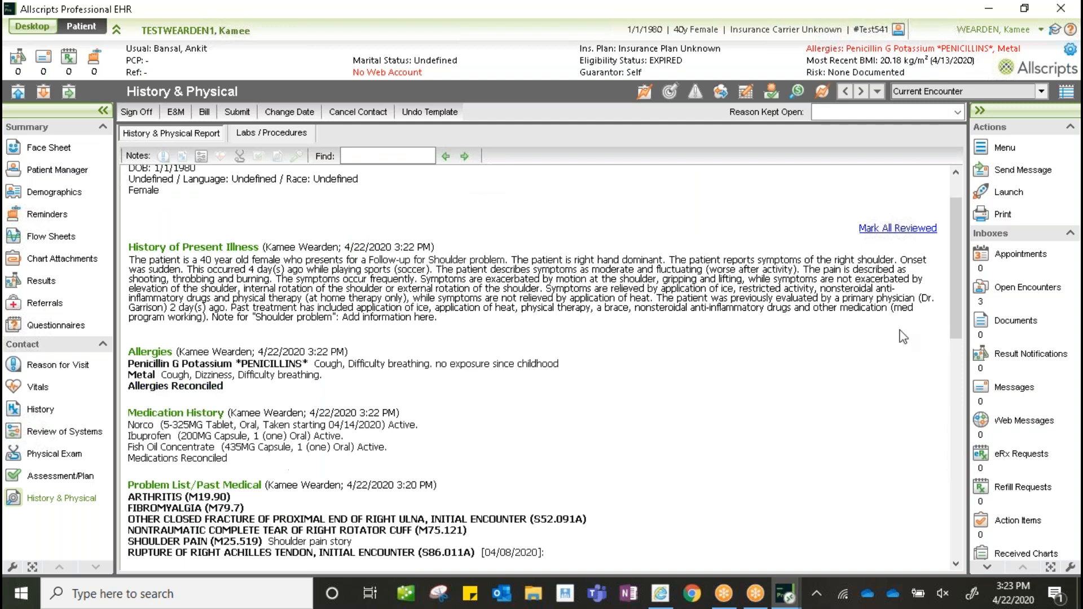
drag(960, 276, 962, 363)
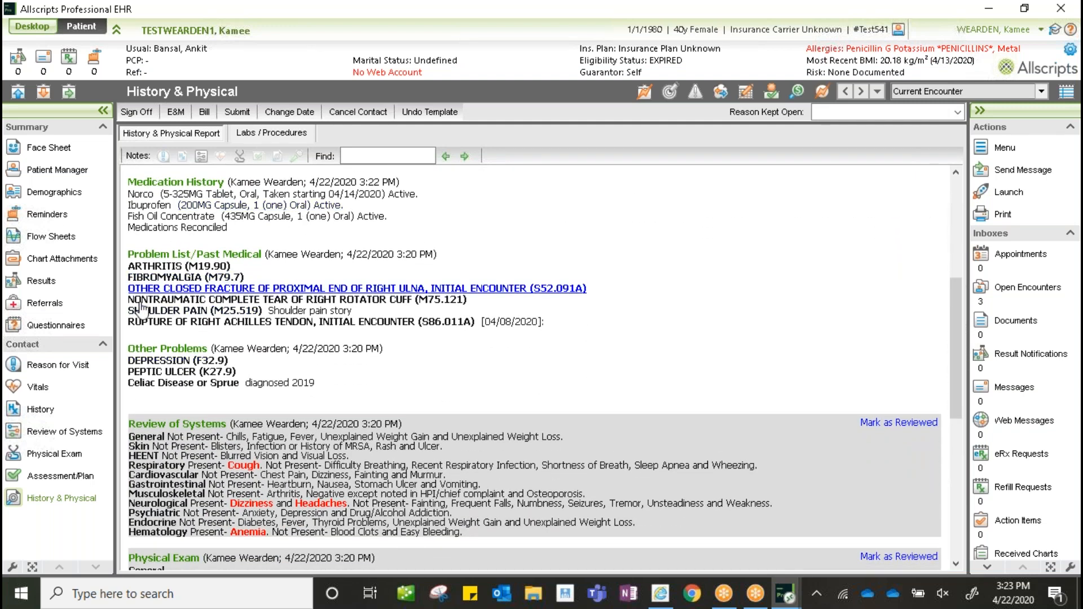
click(241, 255)
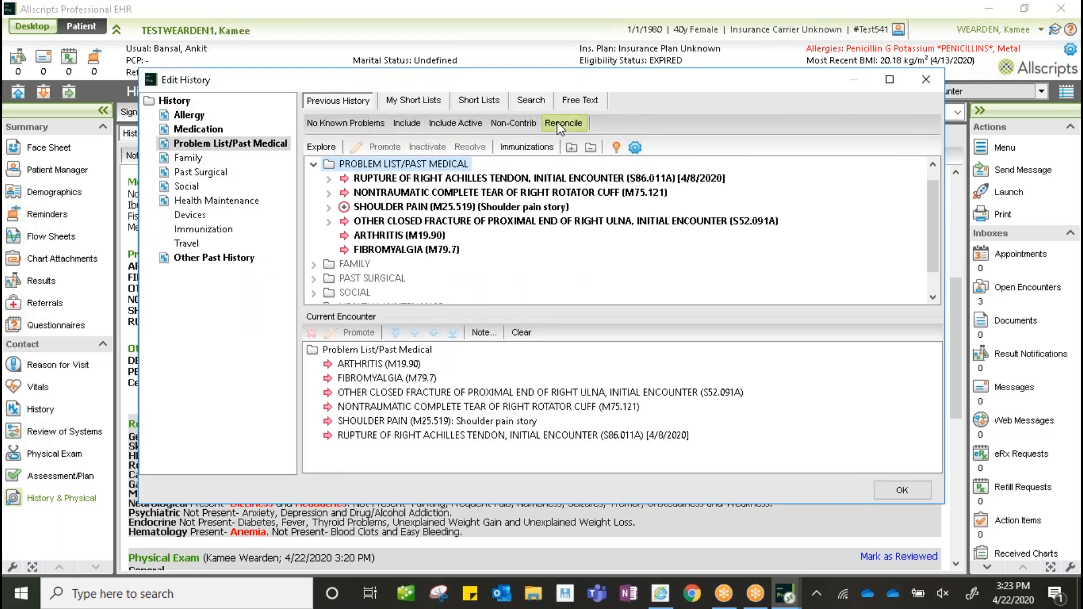
click(557, 123)
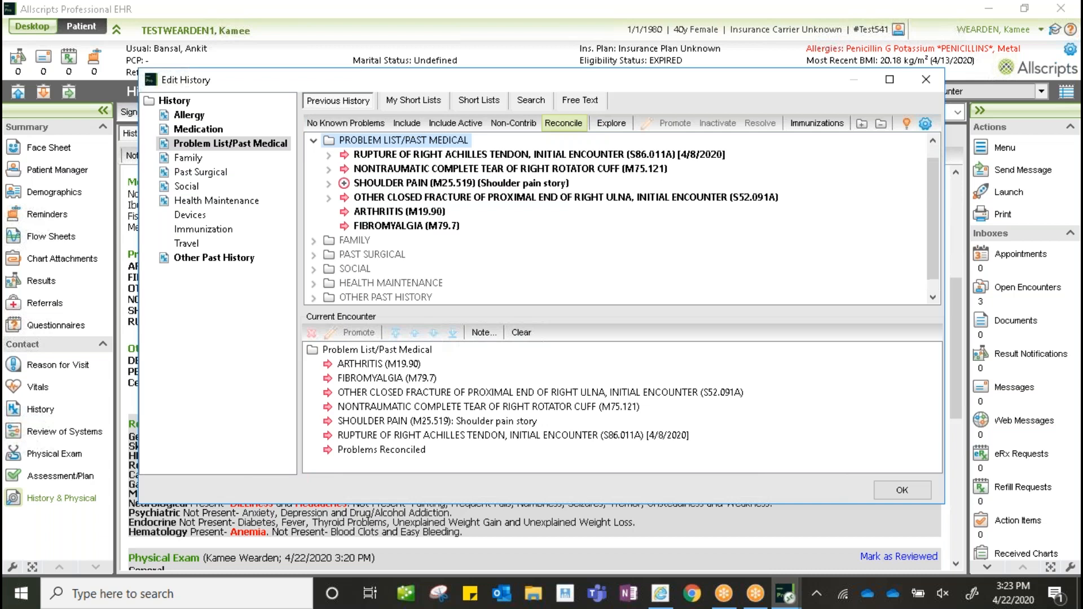
click(902, 489)
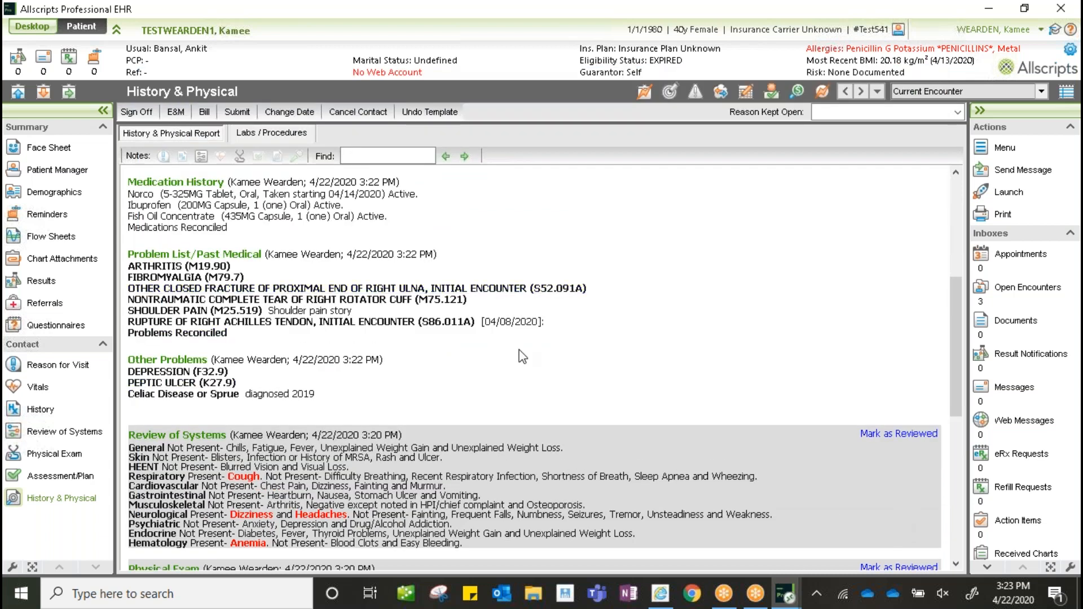
scroll(520, 352, down, 3)
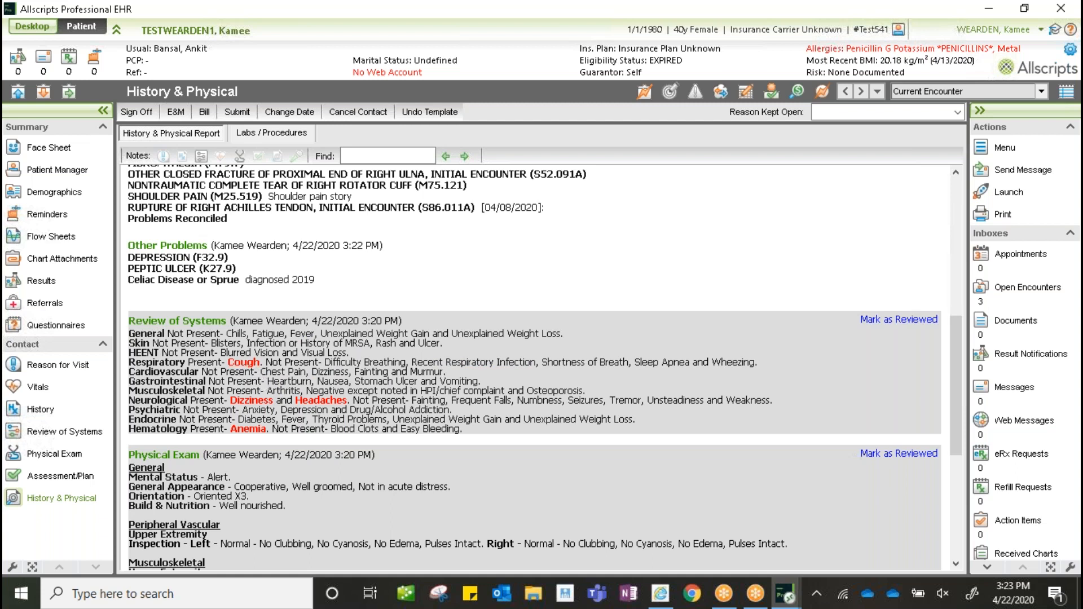
- Mark Cough as Not Present in the respiratory Review of Systems
click(248, 364)
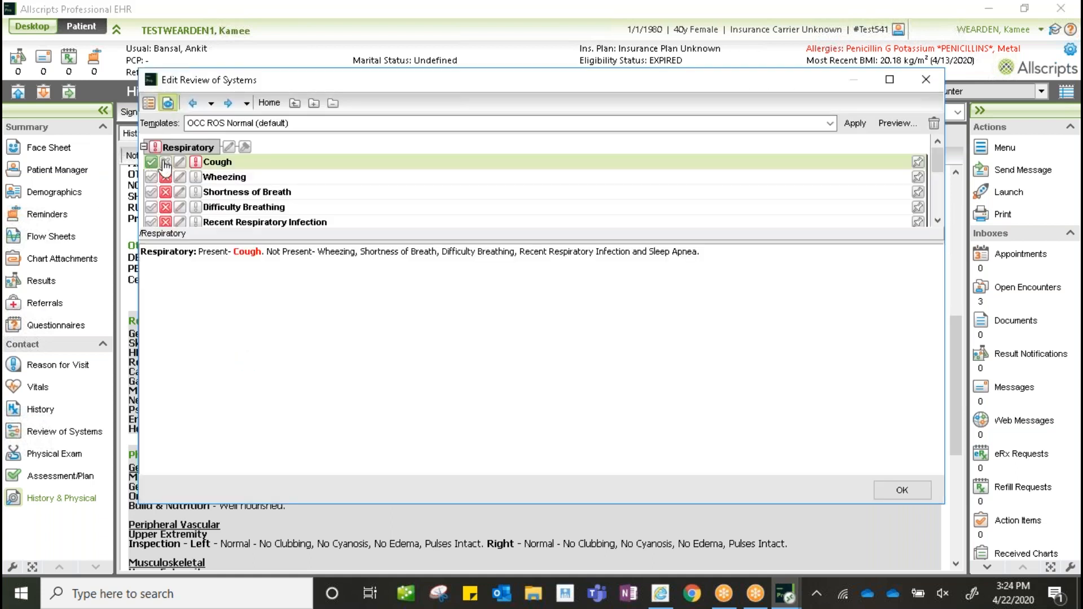
click(164, 163)
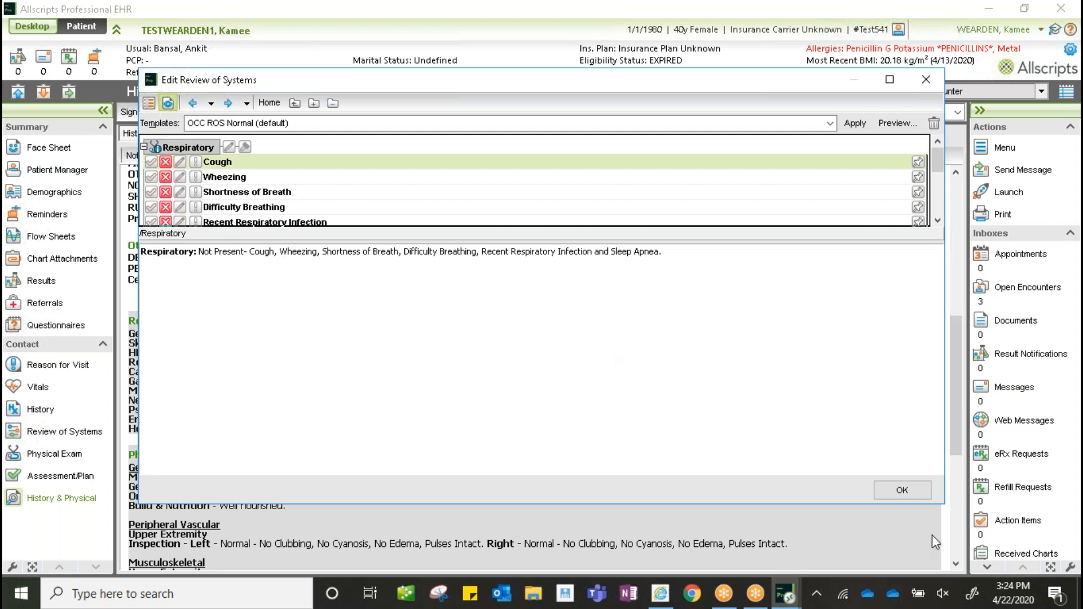
click(902, 490)
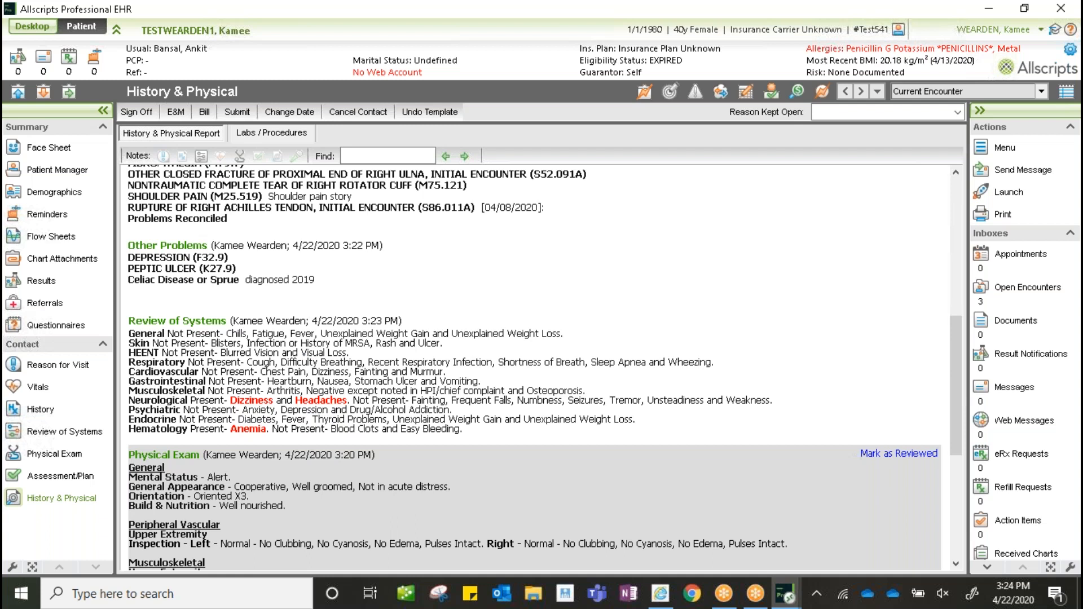
- Change right shoulder abduction AROM from 170° to 165° and mark all sections reviewed
scroll(542, 367, down, 3)
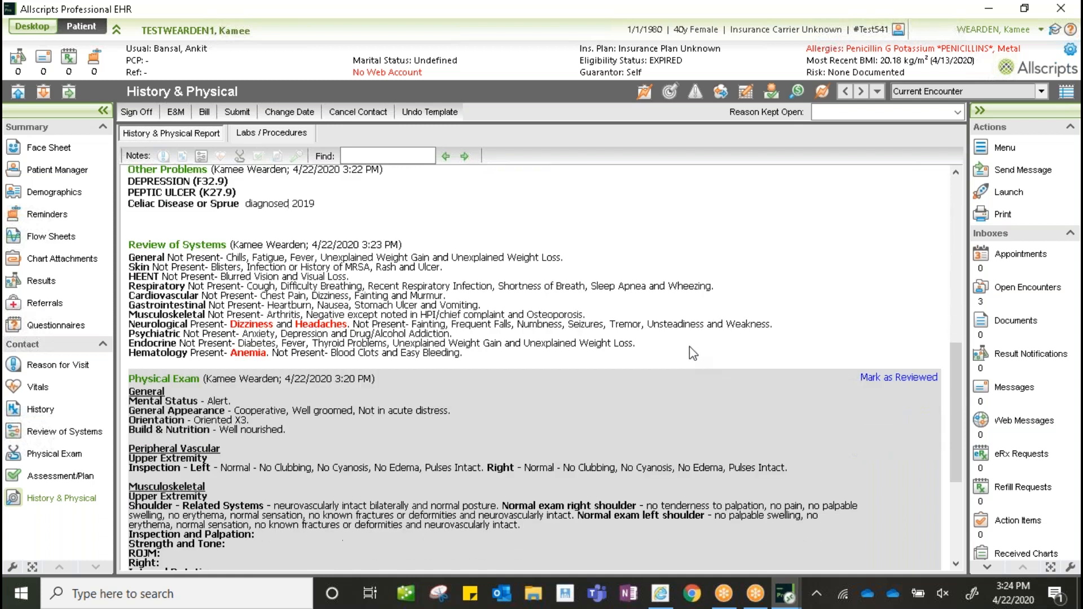
scroll(340, 420, down, 7)
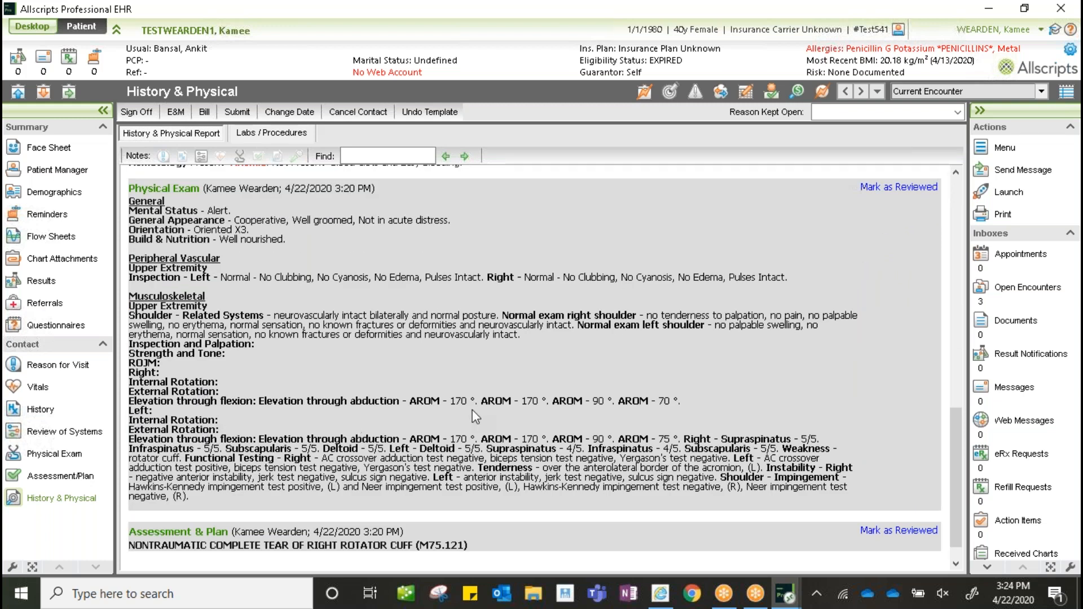
click(461, 407)
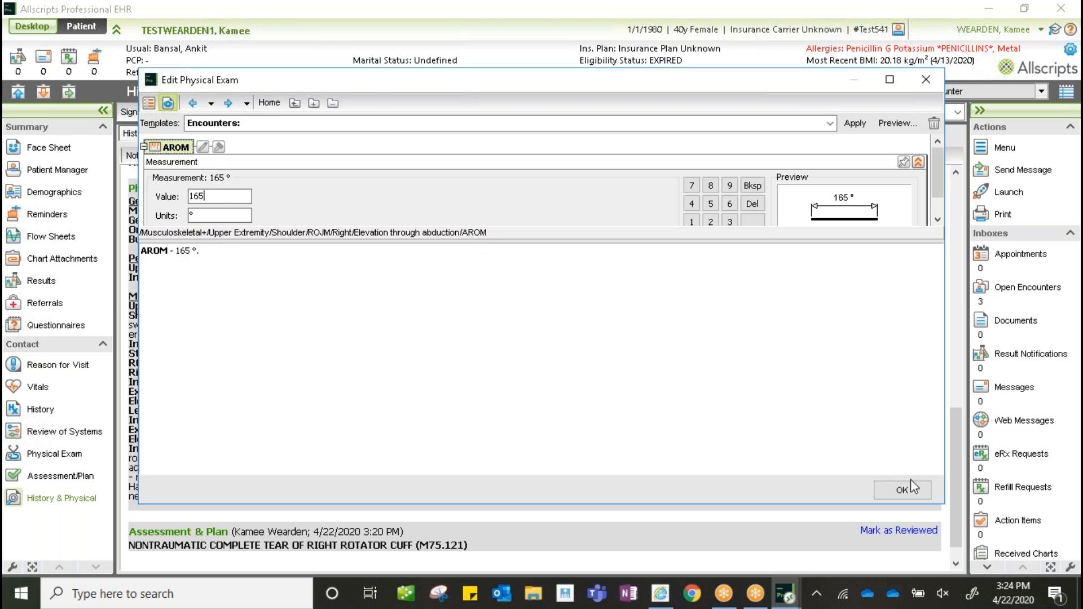
key(Return)
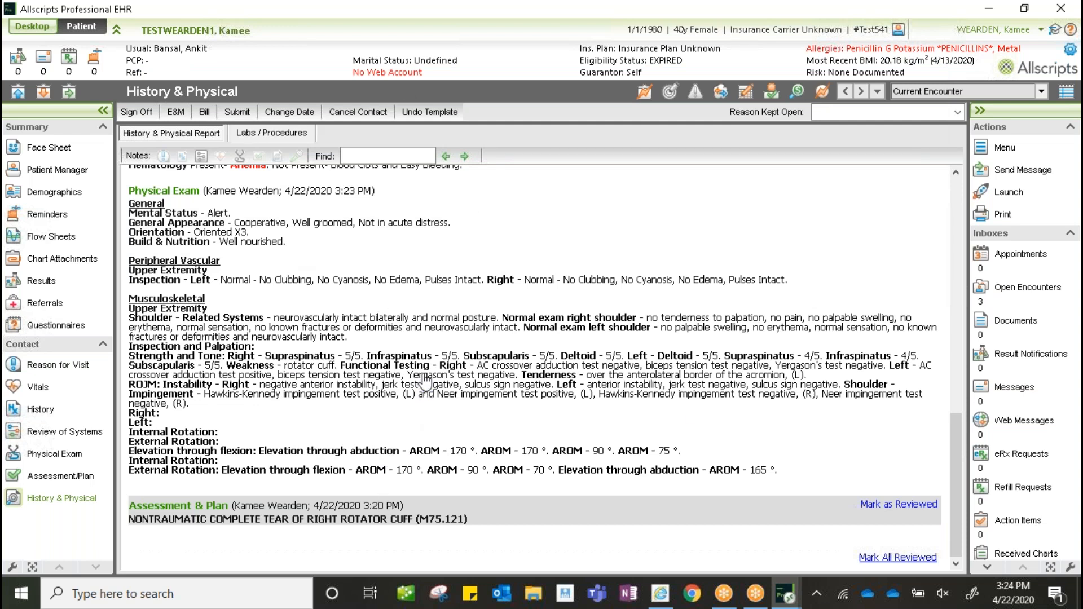
click(898, 505)
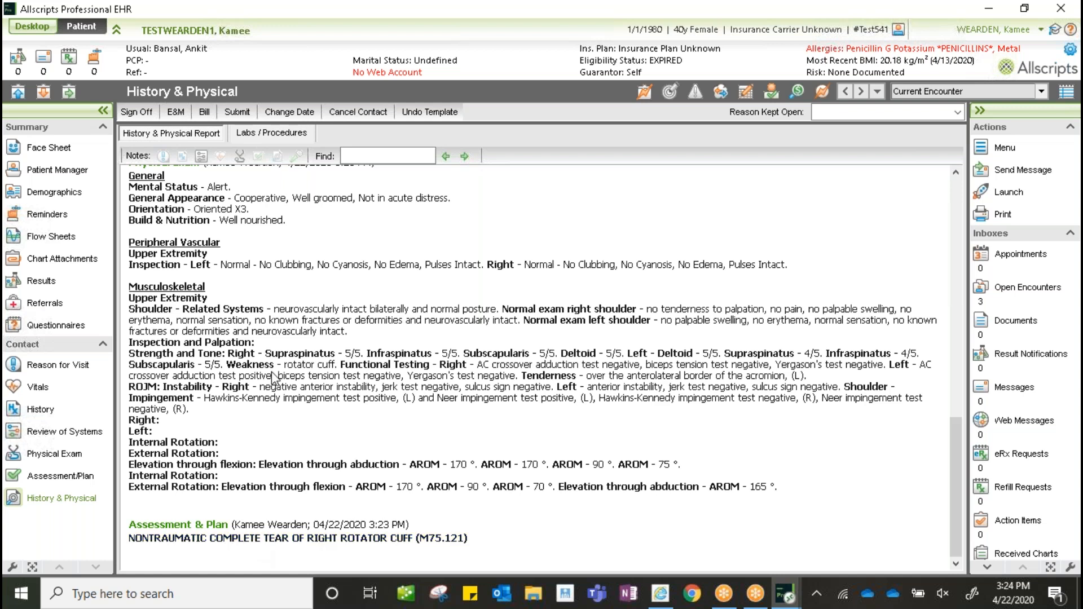
- Order DRAIN/INJECT MAJOR JOINT OR BURSA (20610) with the Joint Aspiration and Injection rule for the rotator cuff tear
click(66, 477)
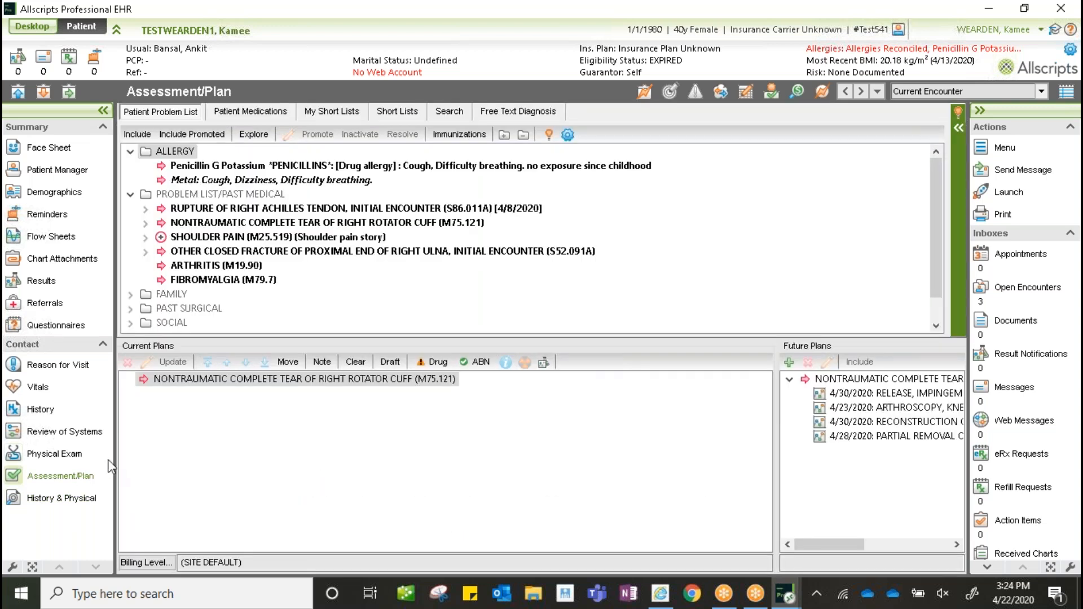
click(217, 382)
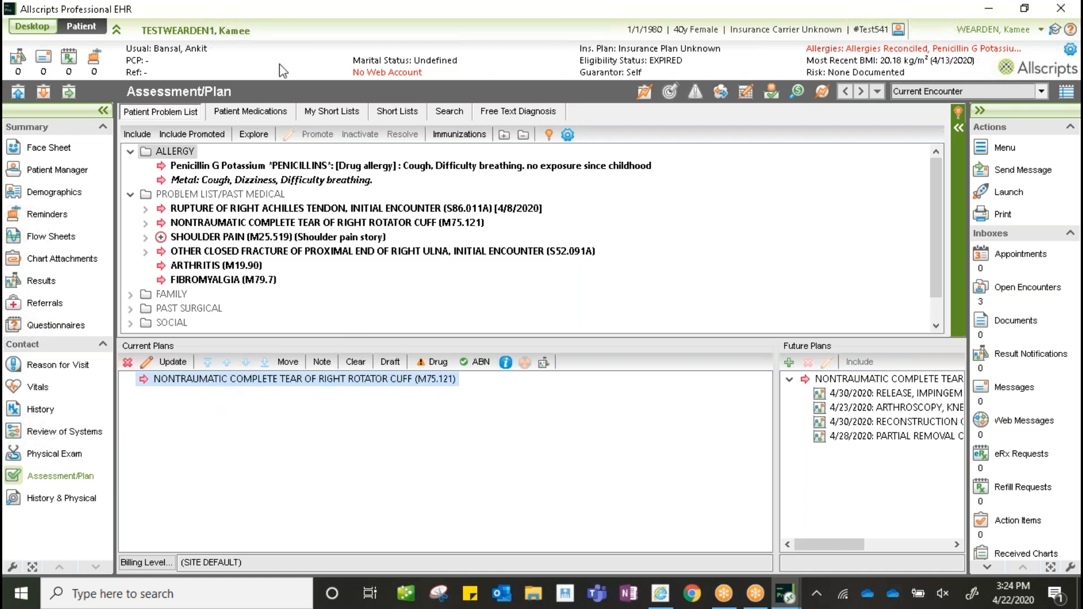
click(336, 115)
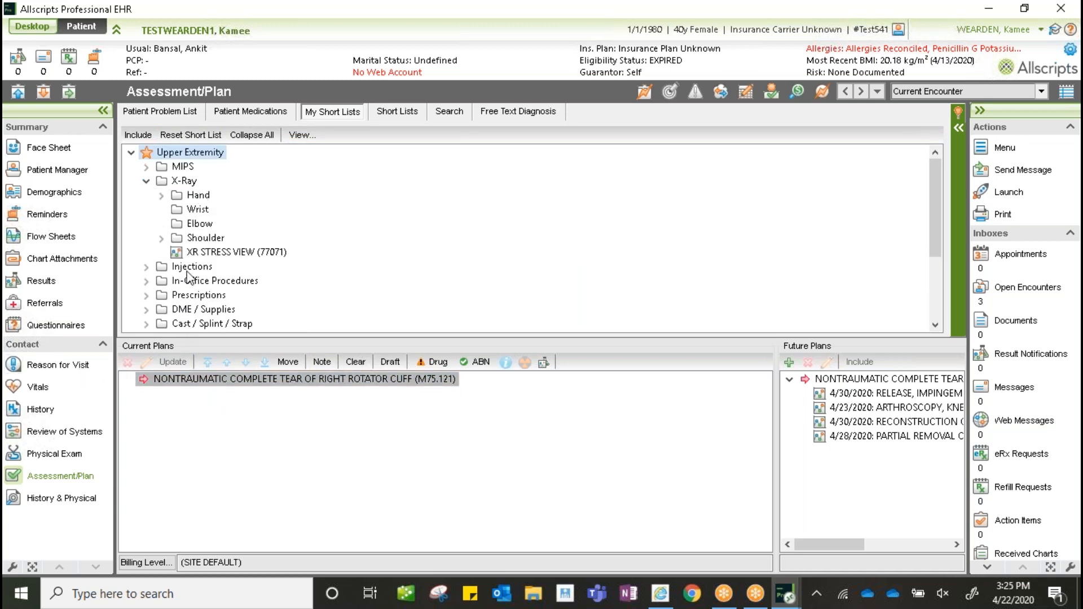
click(146, 181)
click(146, 195)
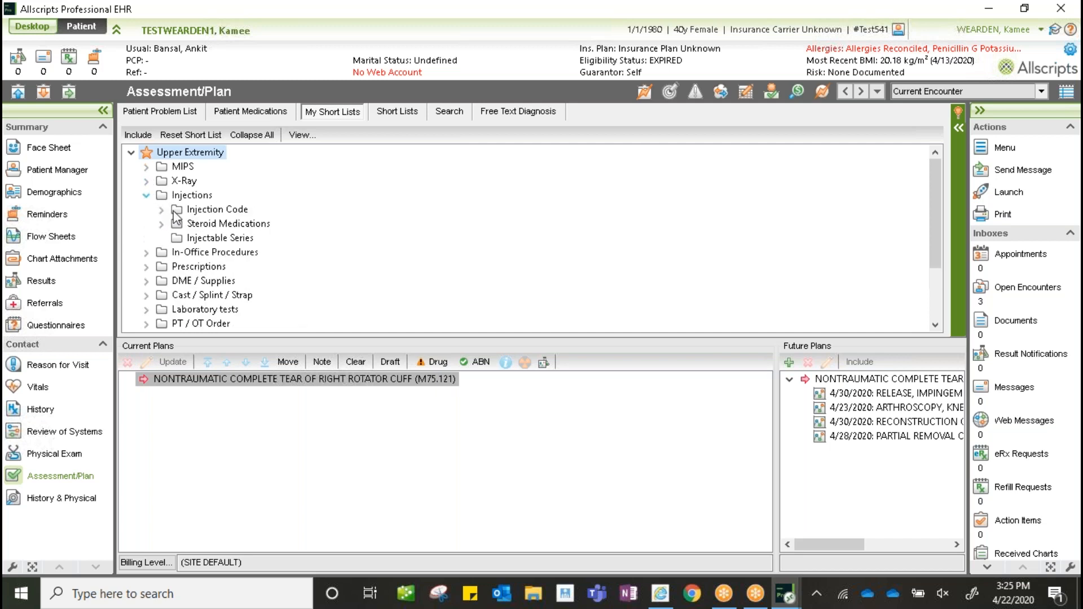
click(161, 209)
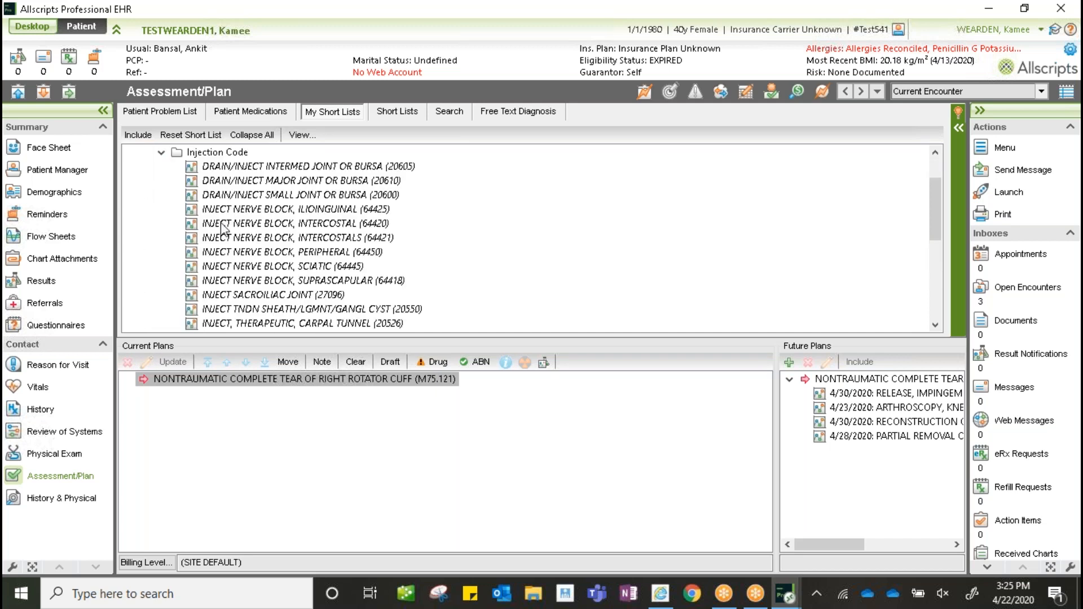
double_click(287, 181)
double_click(396, 264)
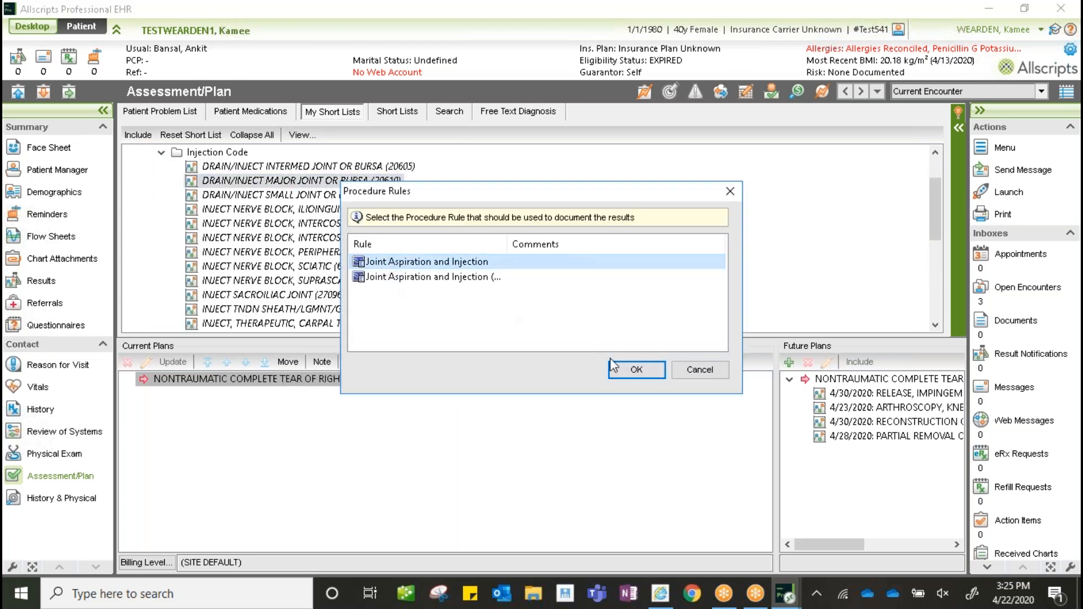
- Add 2 units of dexamethasone sodium phosphate (J1100) under the rotator cuff diagnosis
scroll(198, 294, down, 2)
scroll(182, 206, up, 2)
click(162, 152)
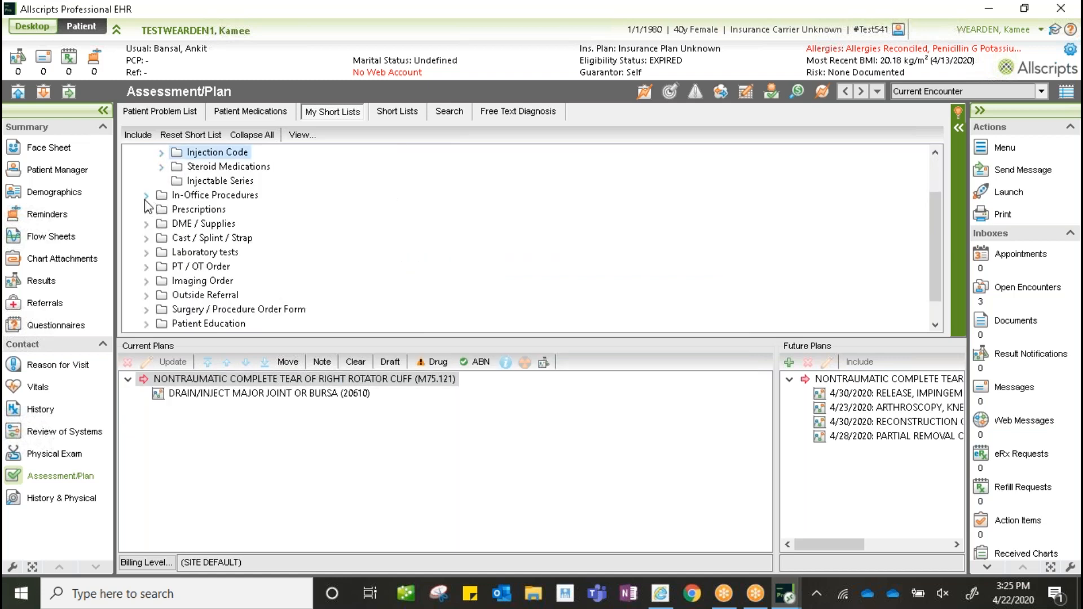
click(161, 167)
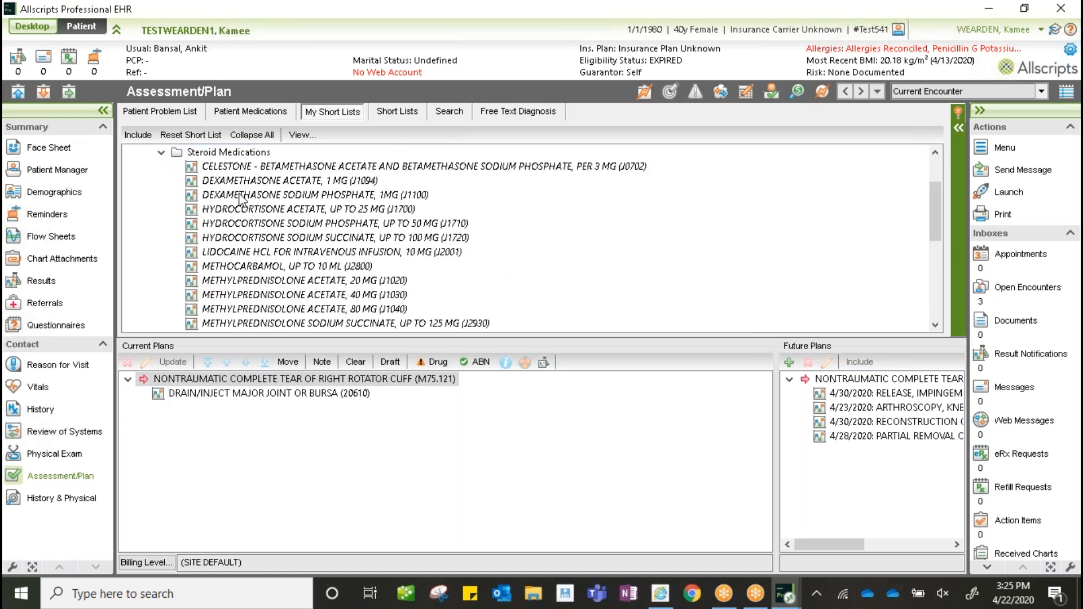
click(247, 197)
drag(246, 196, 310, 409)
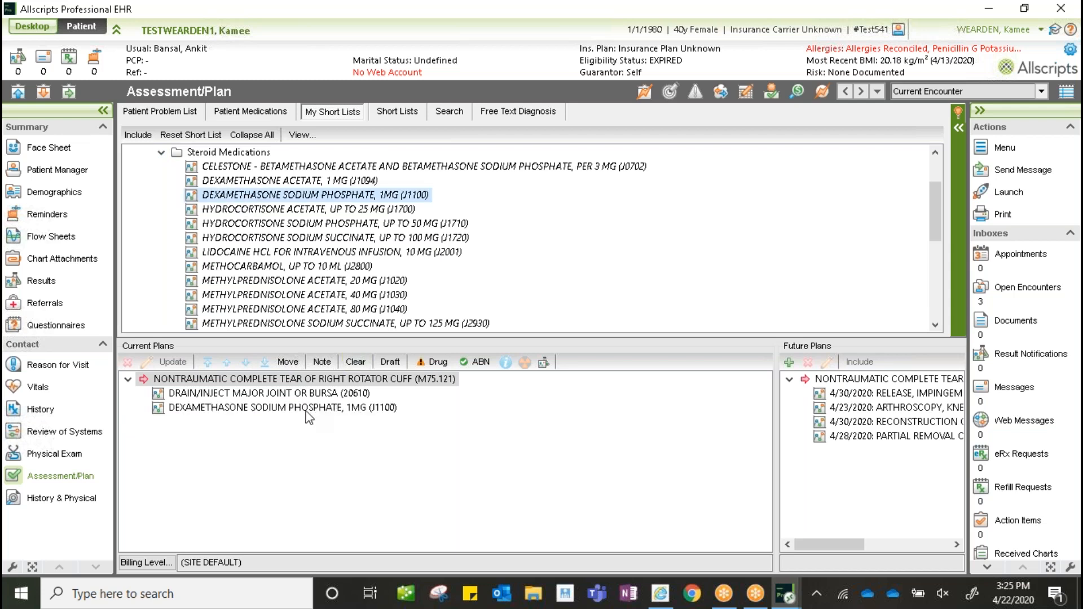
click(302, 407)
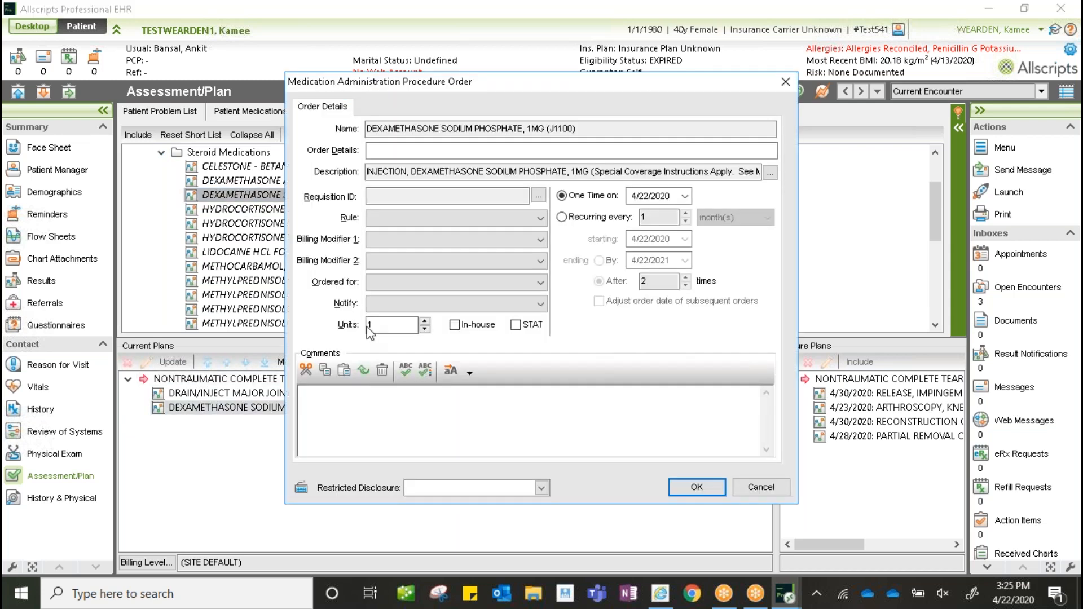
click(425, 322)
click(697, 487)
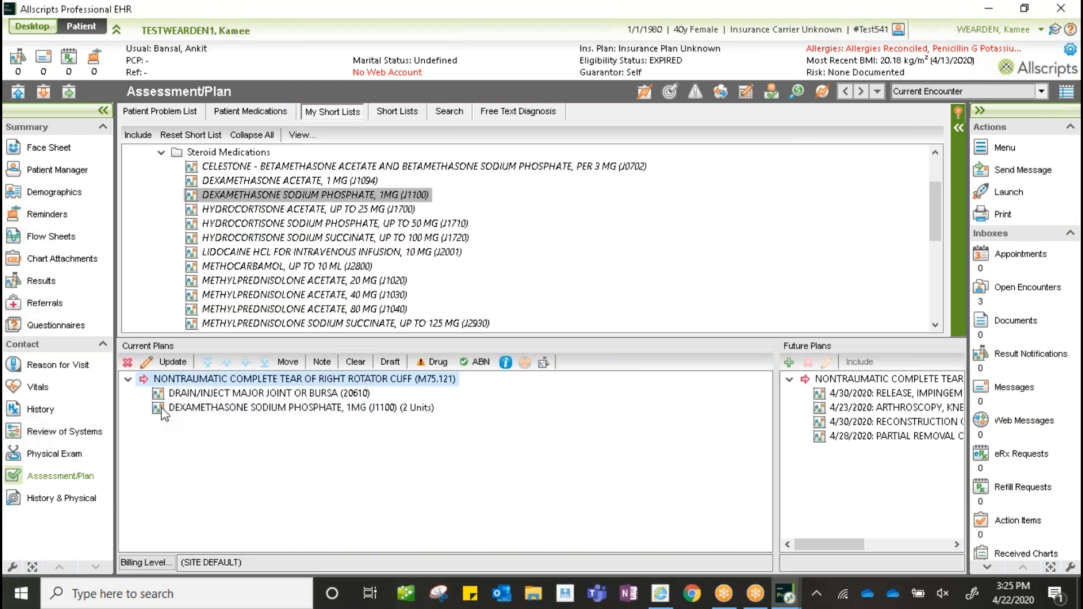
drag(777, 428, 681, 434)
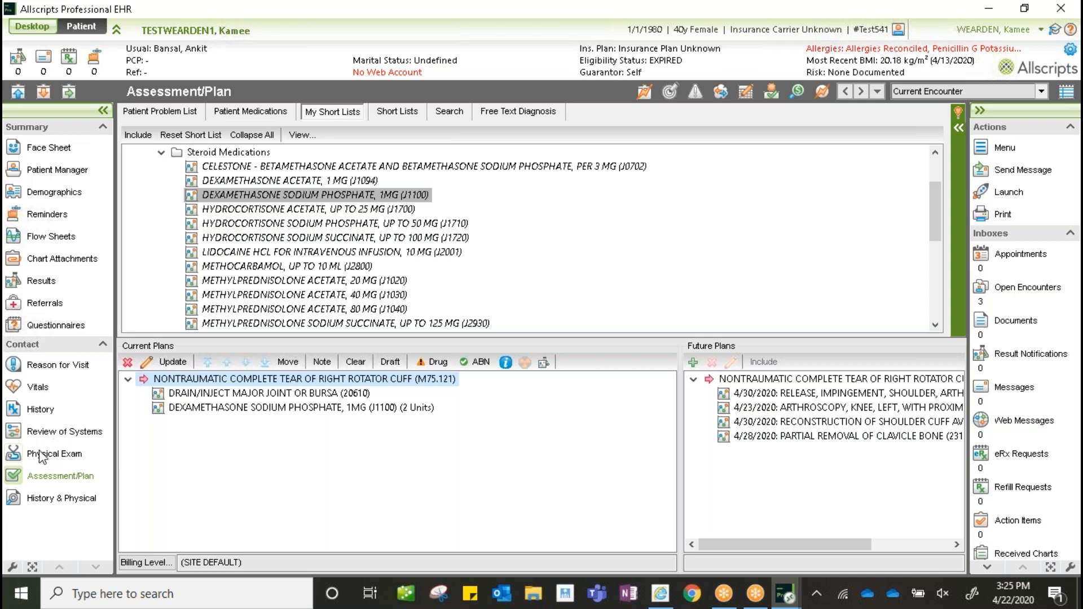
click(90, 500)
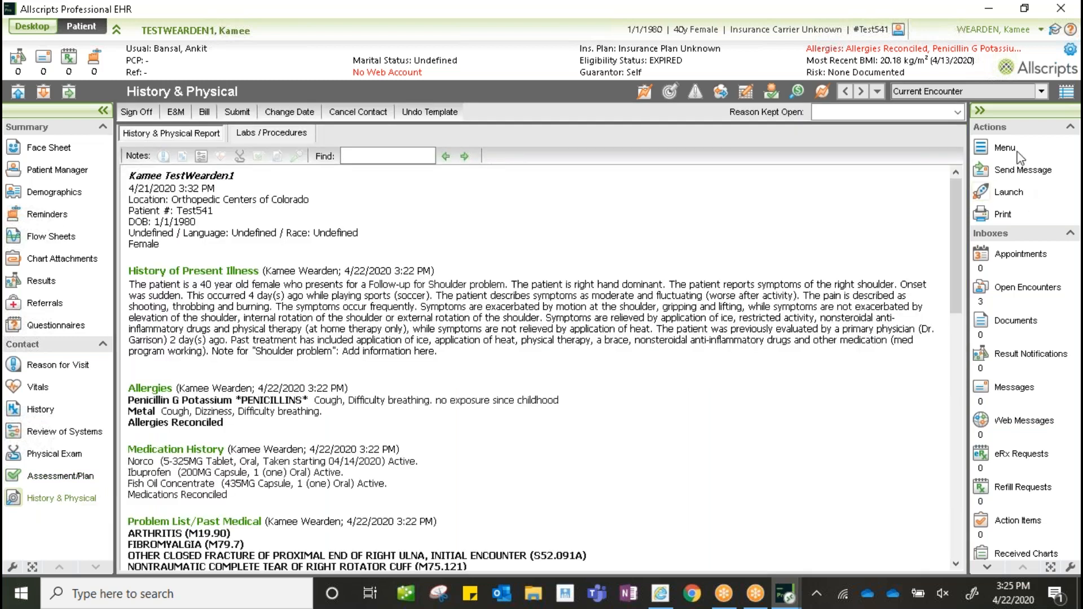
- Review the updated History & Physical report, then bring up Patient Search
drag(959, 192, 943, 456)
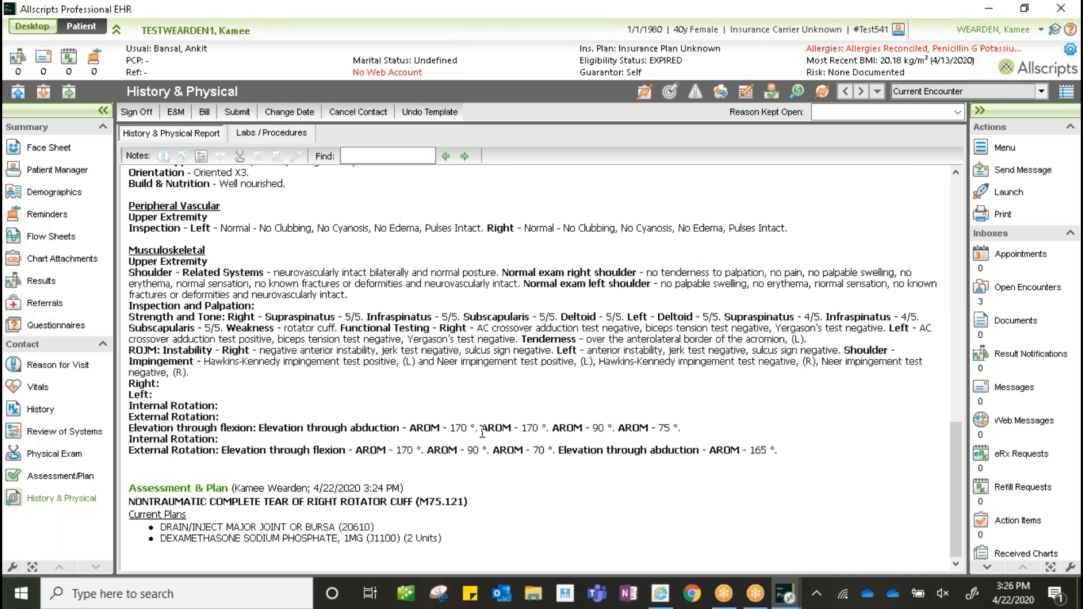
drag(954, 441, 952, 174)
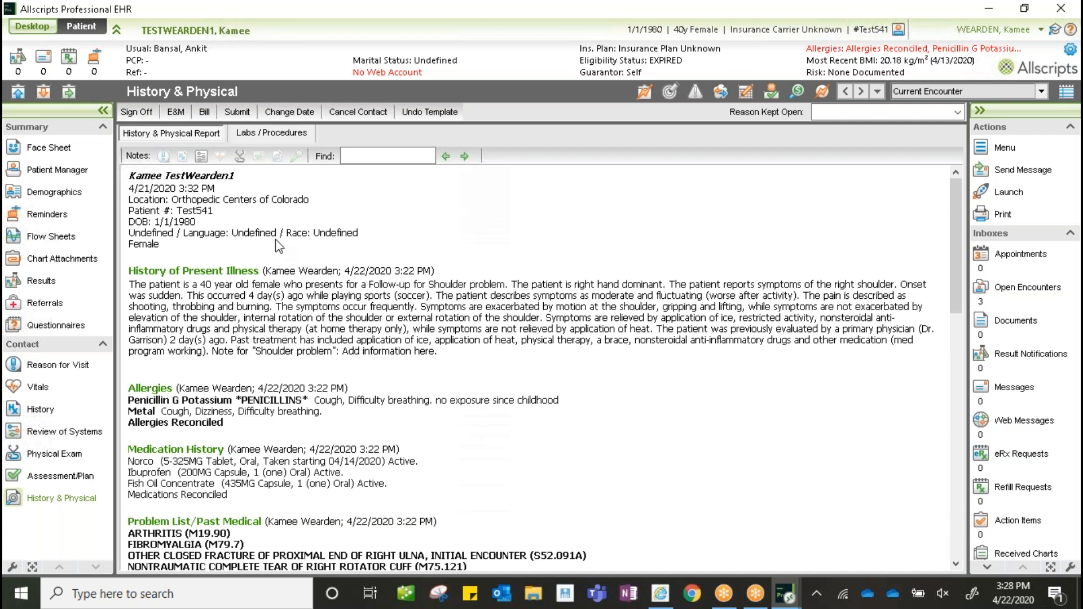
click(18, 94)
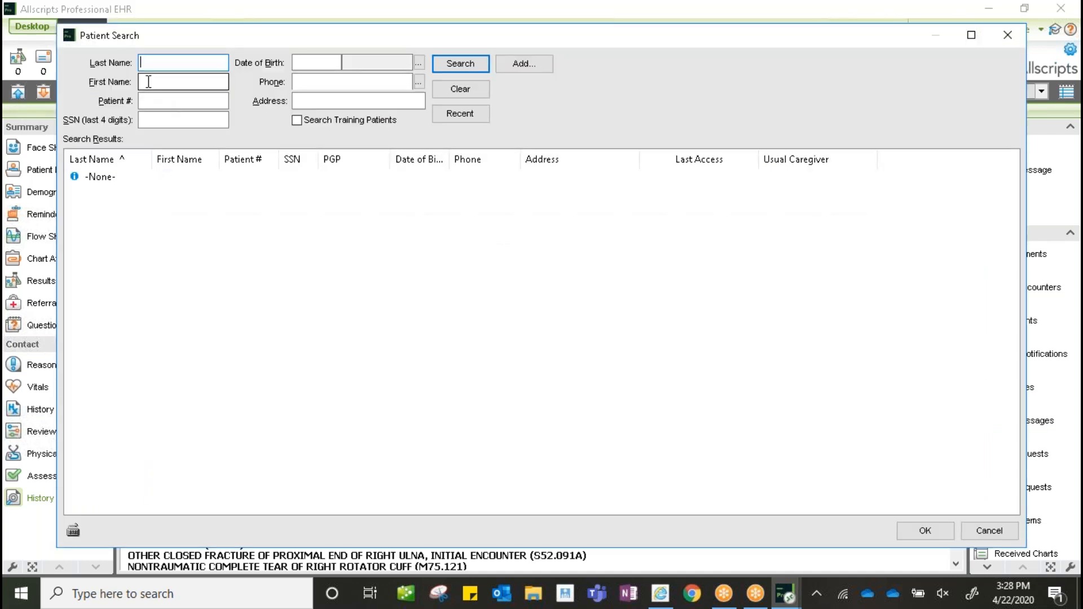
- Find the test patient by last and first name among training patients and start a new encounter
text(testwea)
text(rde)
key(Tab)
text(kamee)
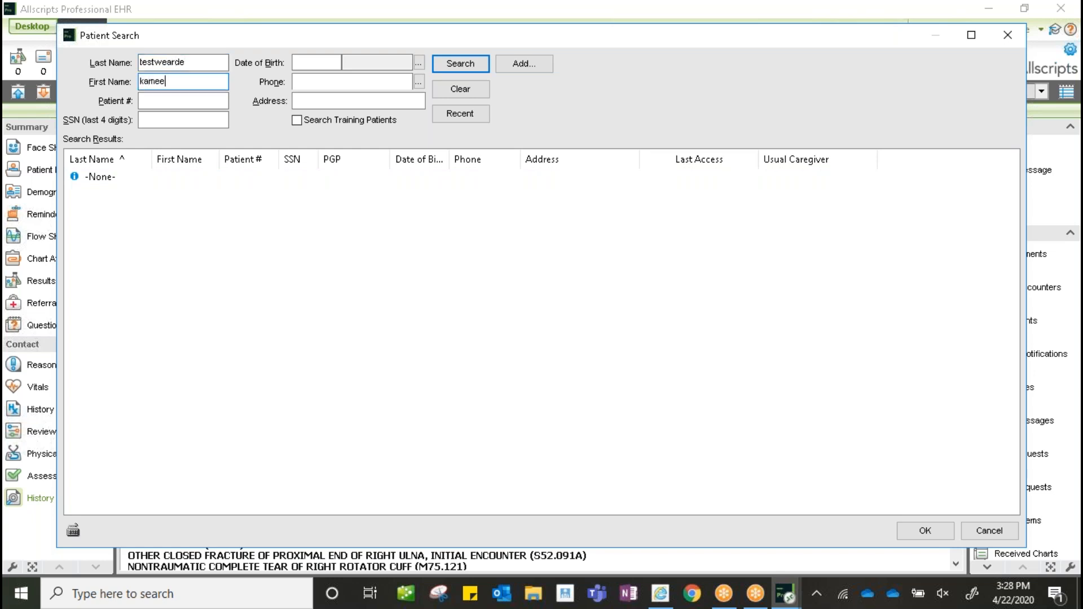
click(303, 121)
click(476, 67)
double_click(138, 190)
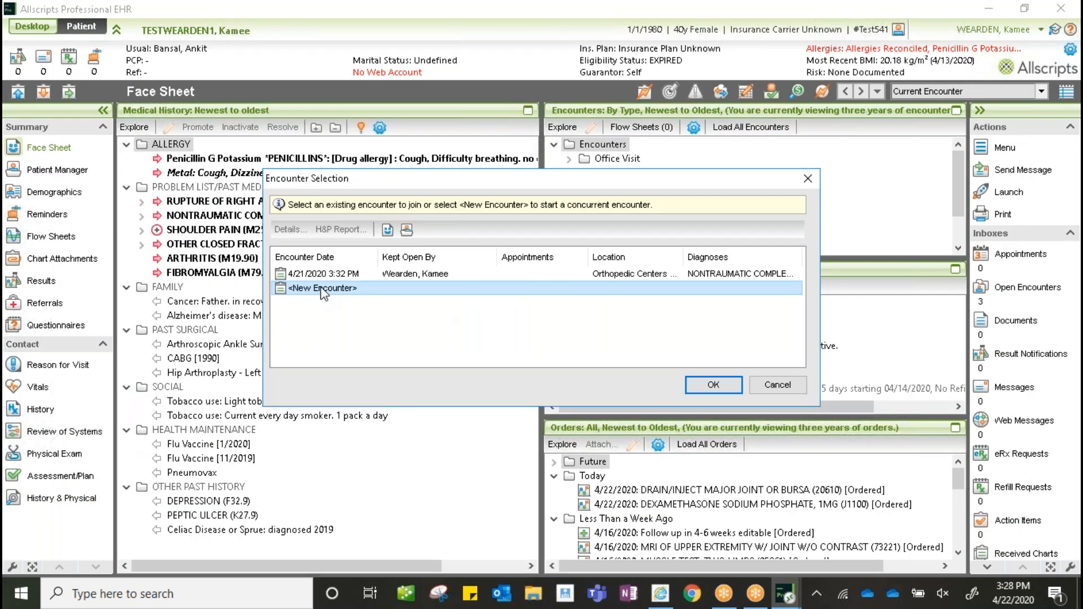
click(711, 386)
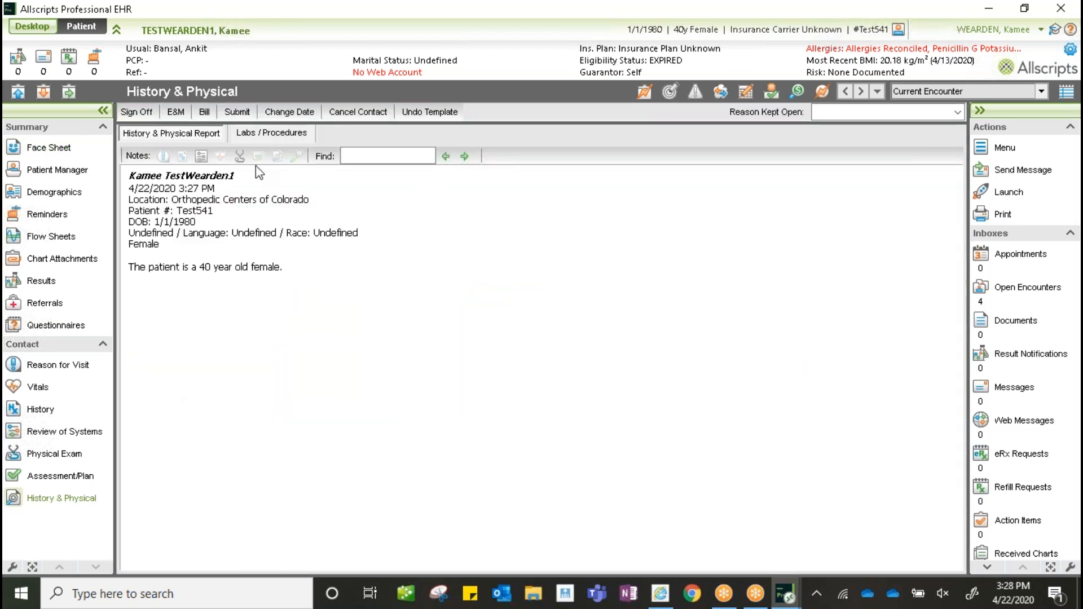
click(645, 92)
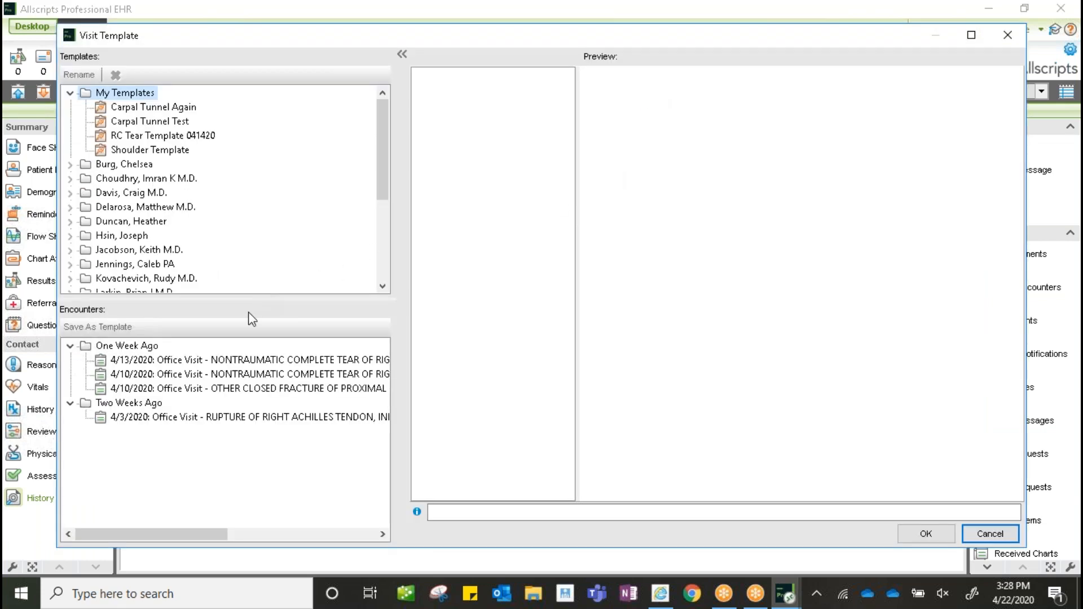
- Apply the 4/10/2020 complete-tear visit template, excluding Knee, SHOULDER PAIN and complete-tear assessments
click(162, 375)
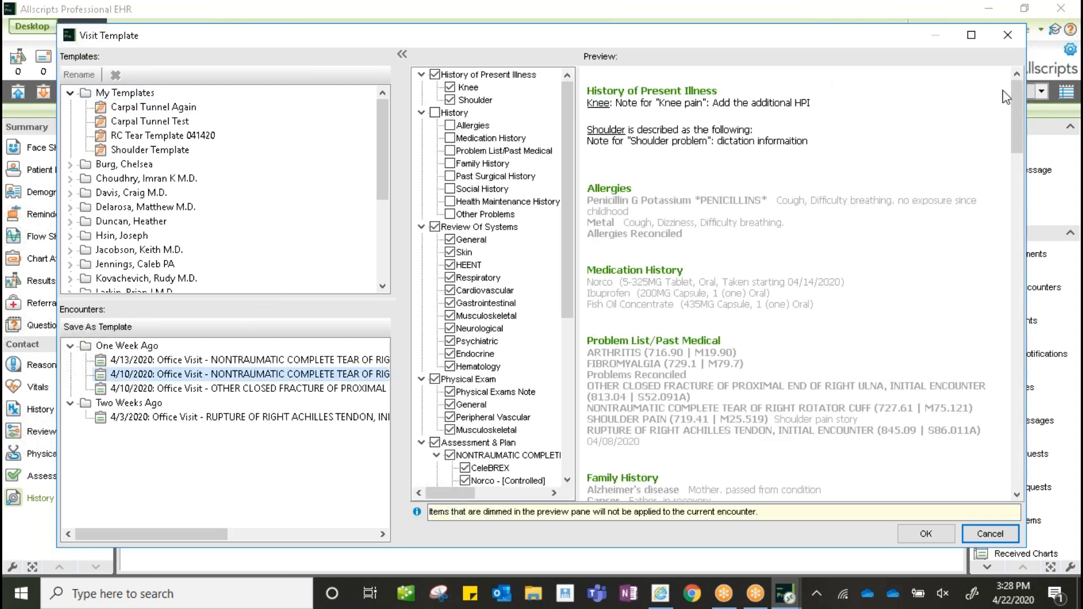
scroll(1018, 121, down, 3)
drag(1016, 119, 1017, 252)
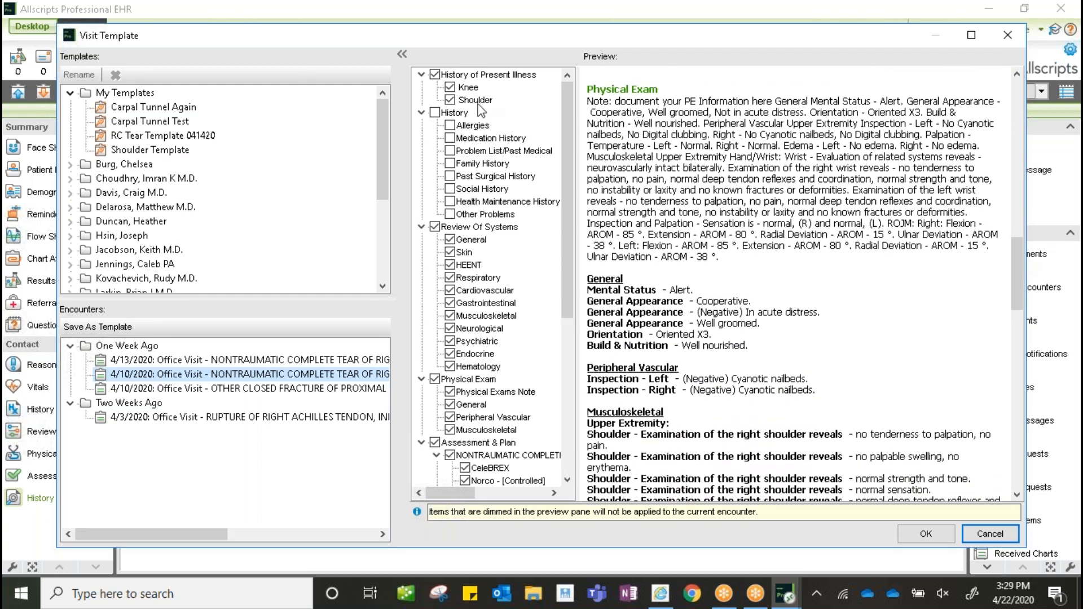
click(450, 88)
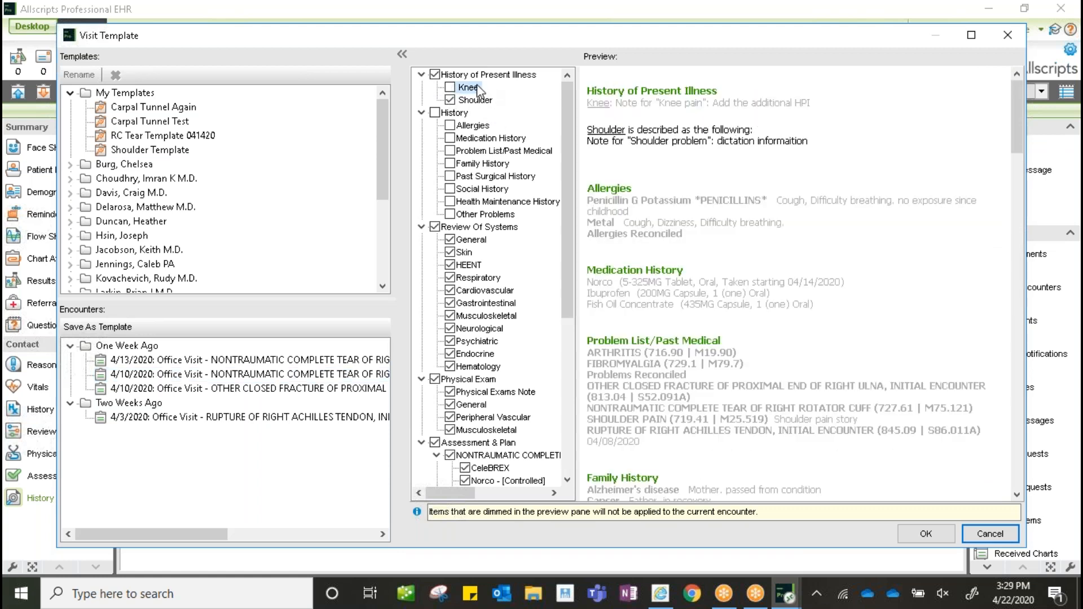
drag(572, 123, 571, 293)
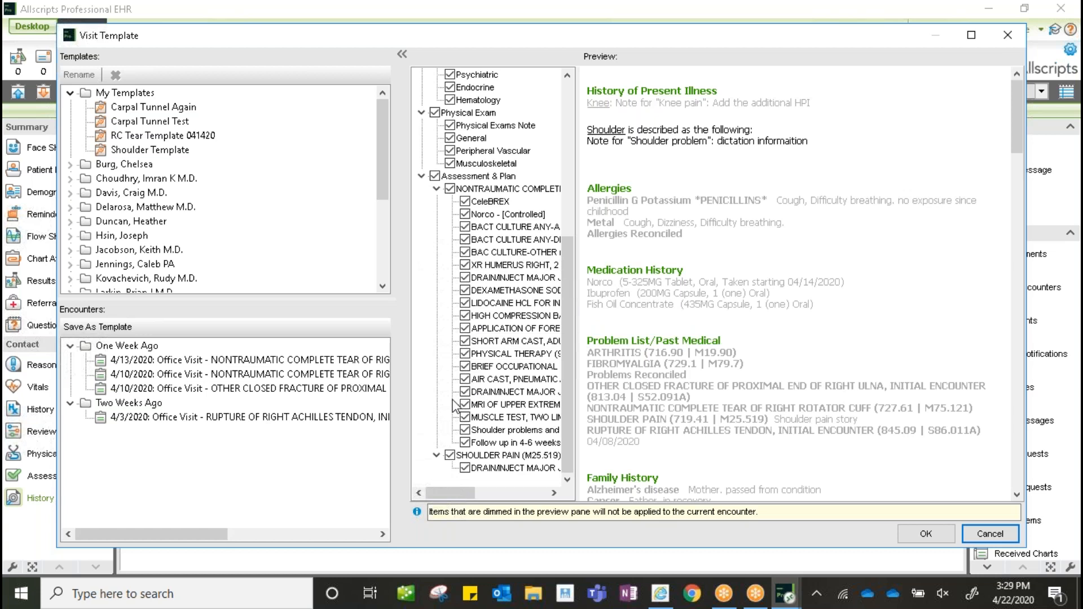
click(450, 455)
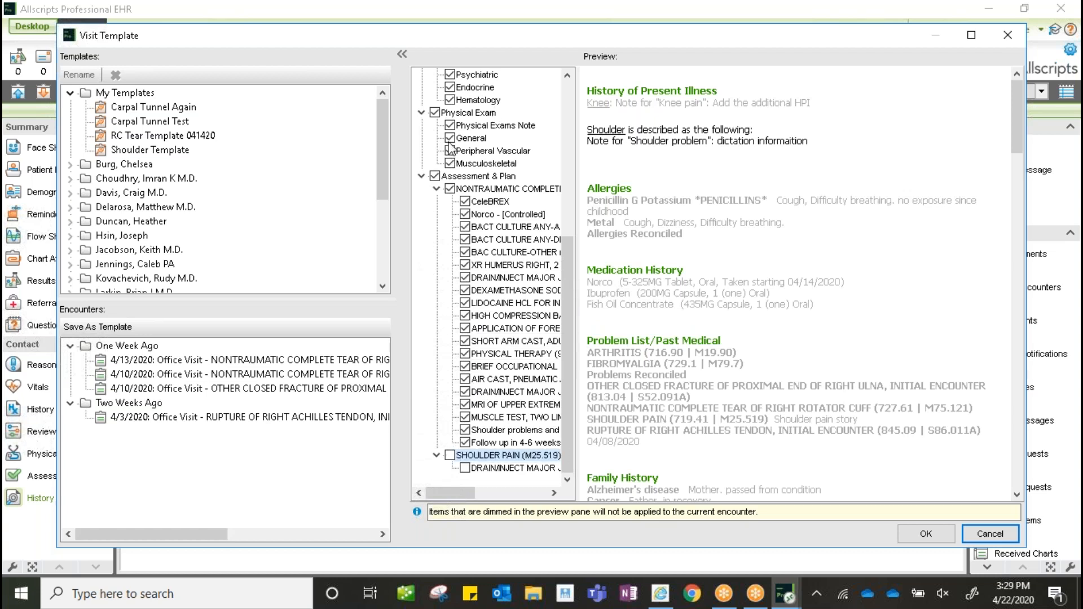
click(450, 188)
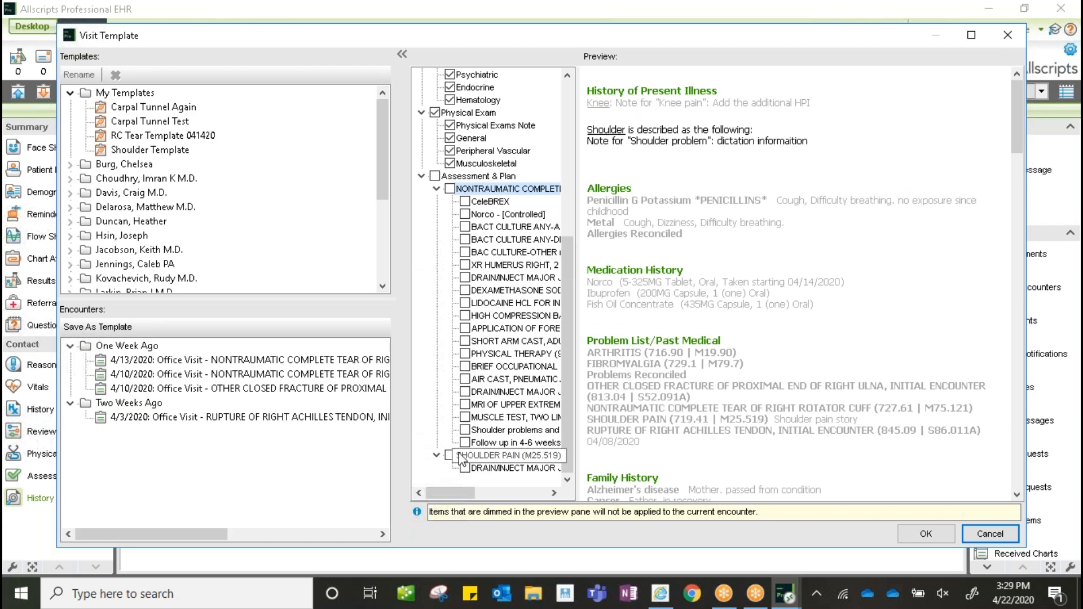
click(449, 188)
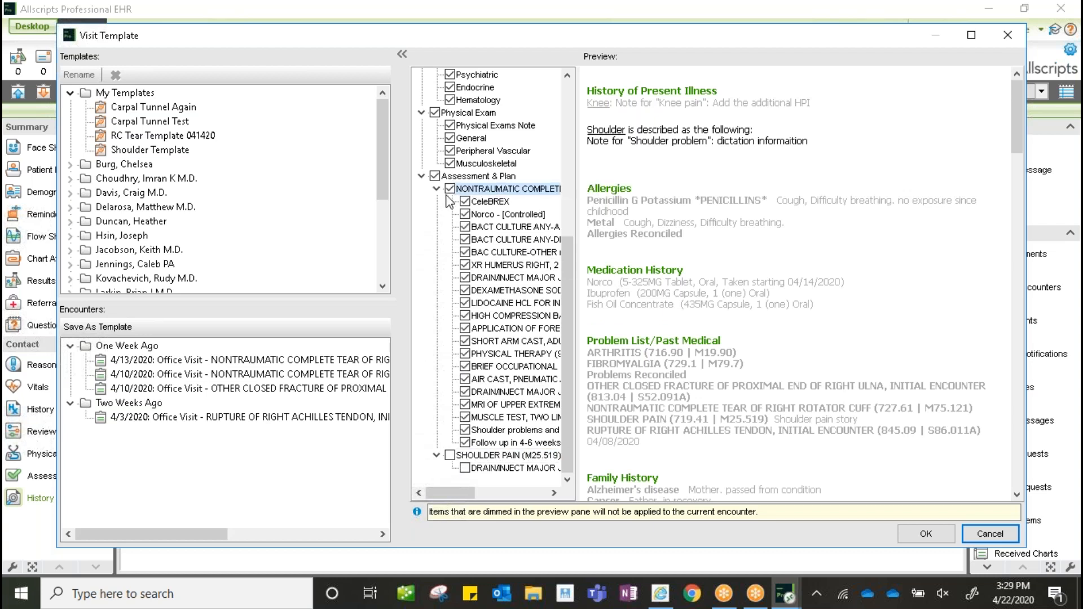
click(450, 189)
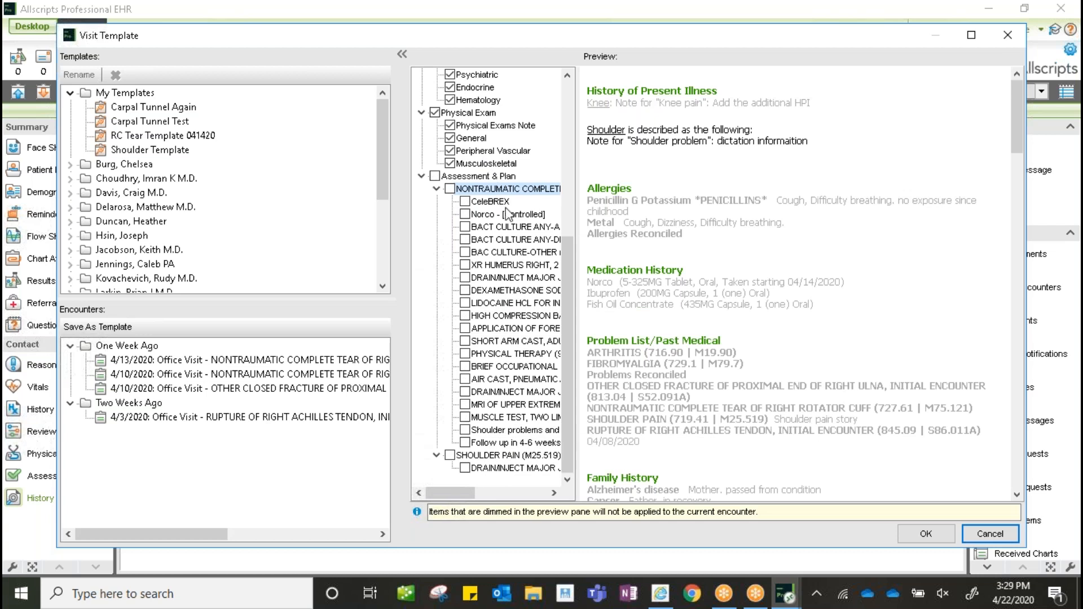
click(926, 536)
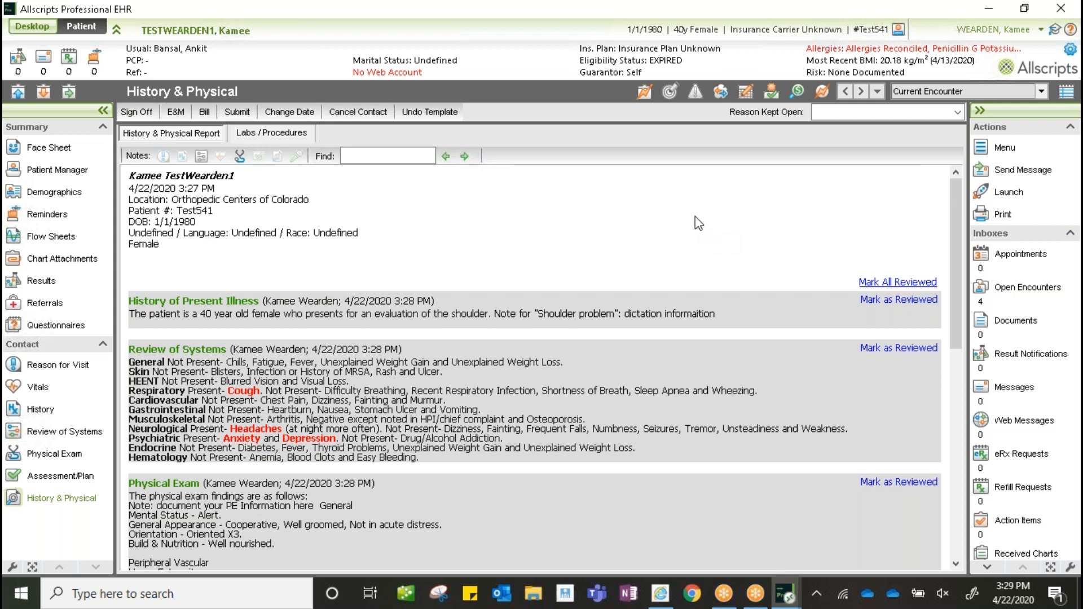
- Mark the 4/22/2020 note's shoulder-evaluation History of Present Illness as reviewed
scroll(233, 244, down, 1)
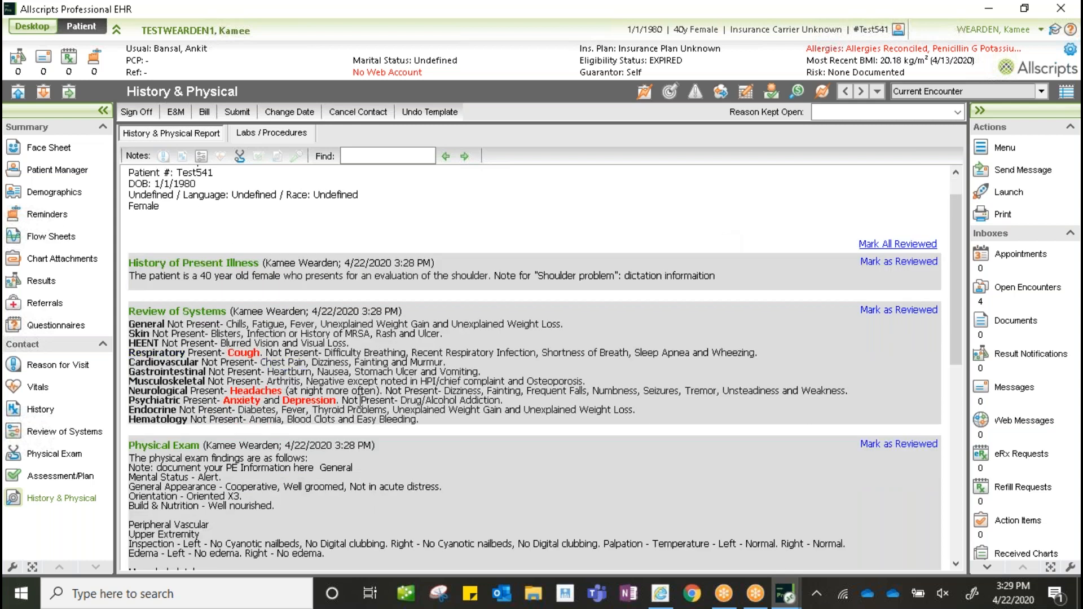
scroll(465, 420, down, 2)
scroll(638, 374, down, 1)
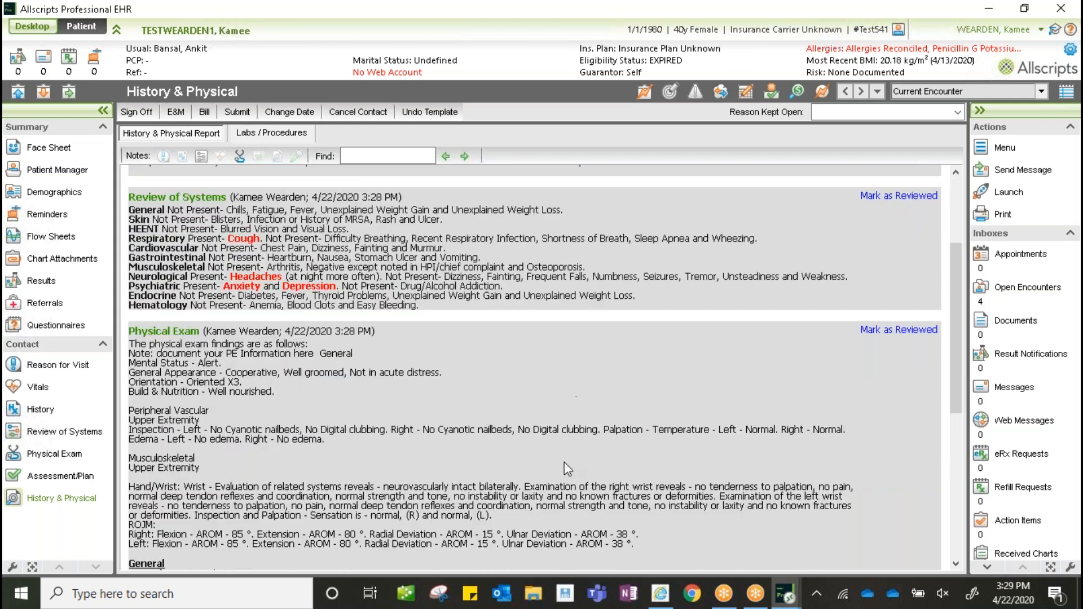
scroll(577, 453, up, 4)
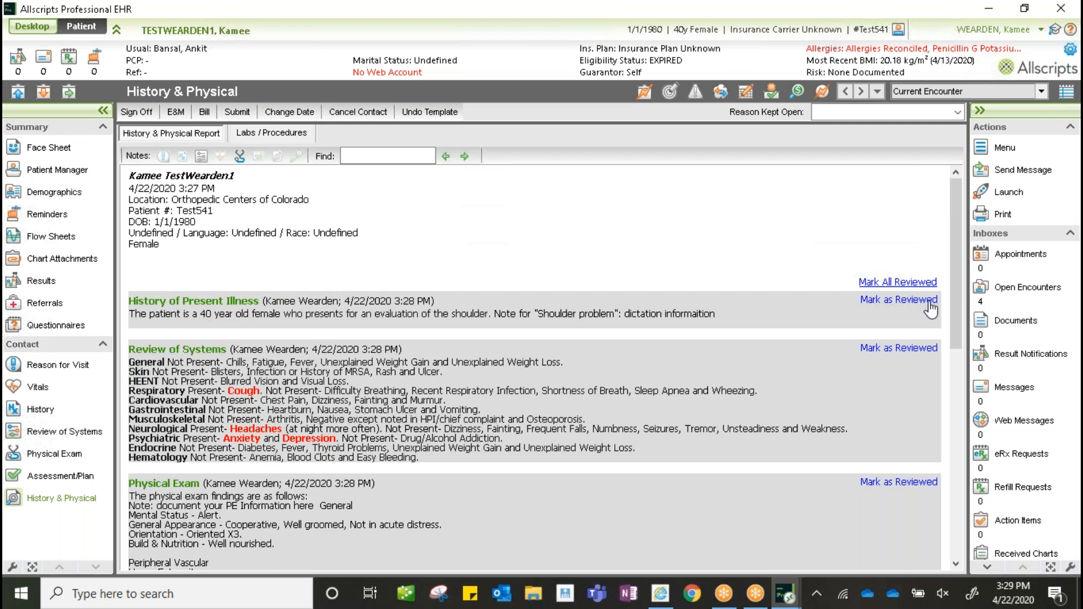
scroll(894, 292, down, 1)
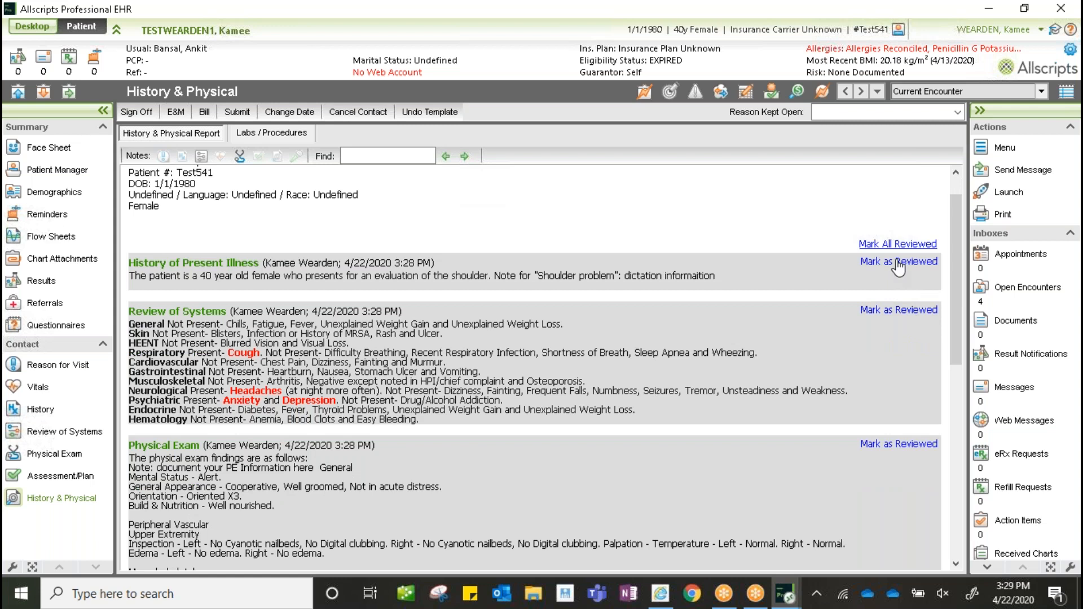
click(899, 267)
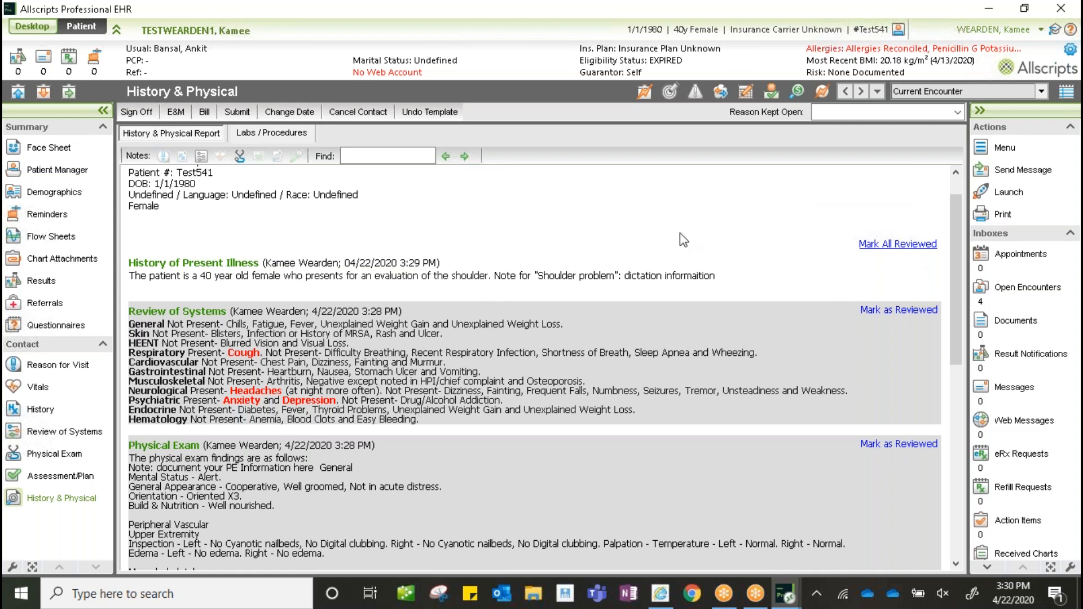
scroll(686, 237, down, 3)
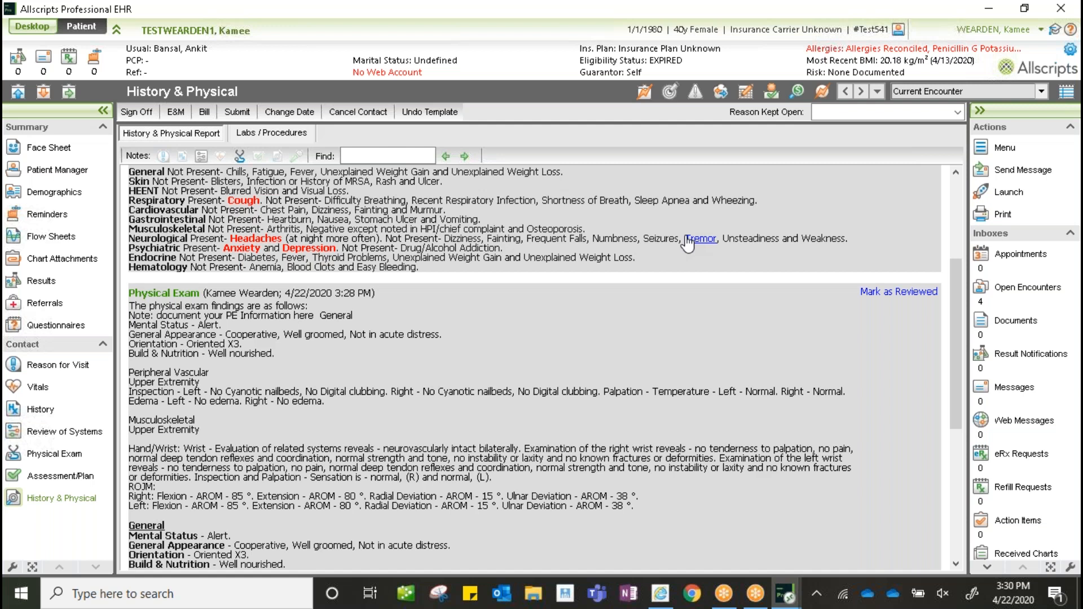
scroll(661, 265, up, 3)
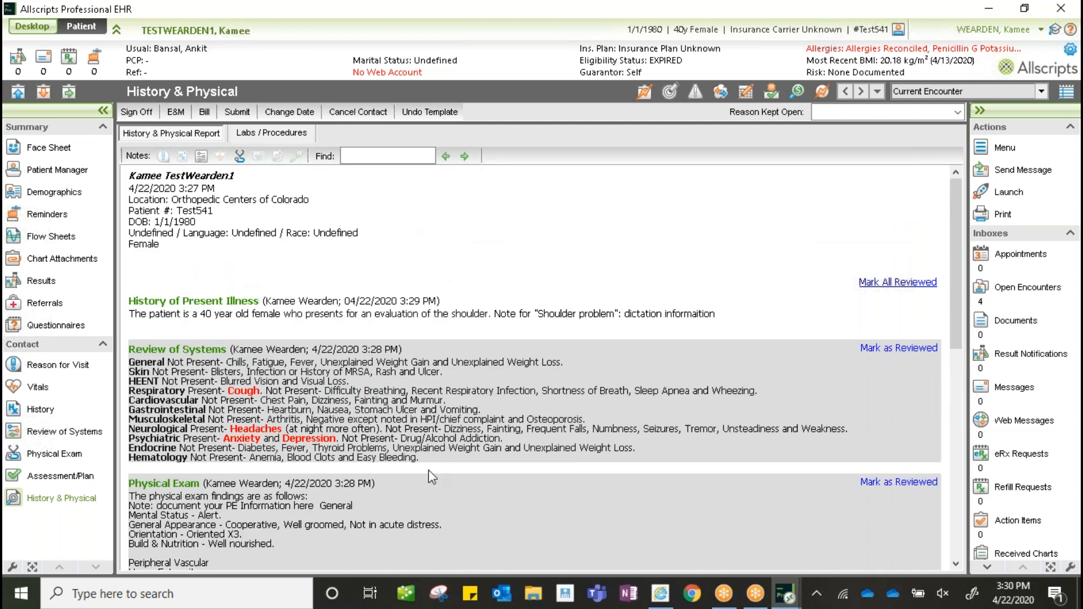
- Show the vitals history with the 4/13/2020 and 4/3/2020 readings, cancelling a new vitals entry unsaved
click(48, 388)
mouse_move(754, 602)
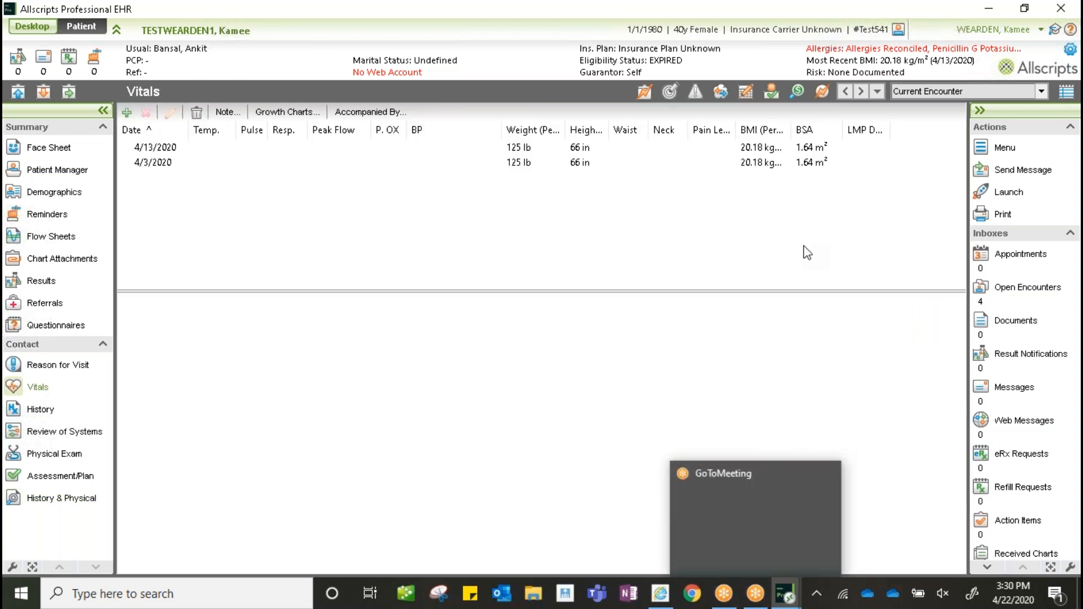
click(127, 112)
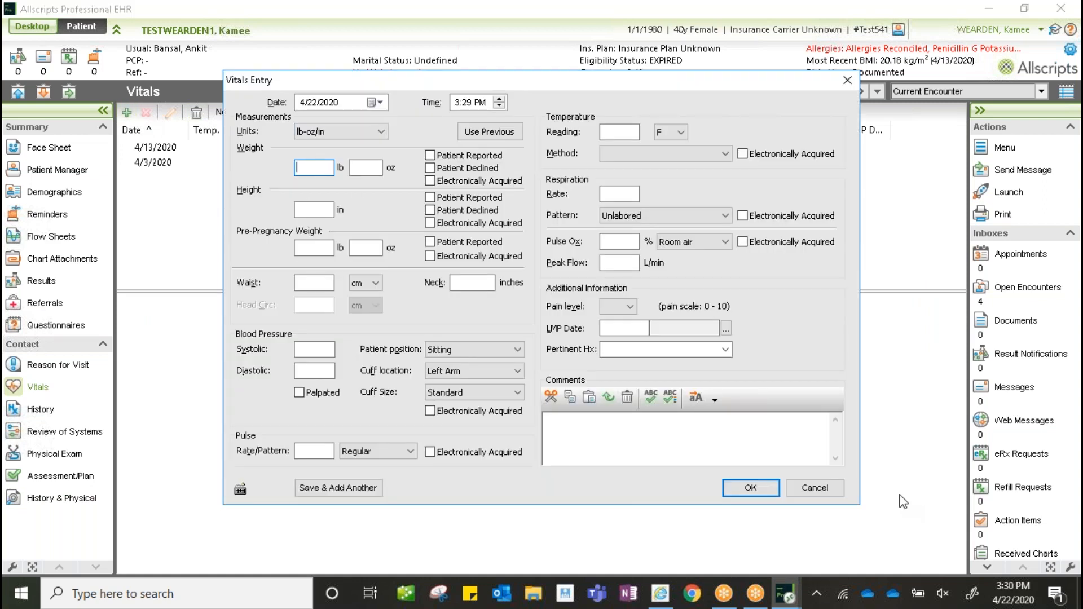
click(814, 488)
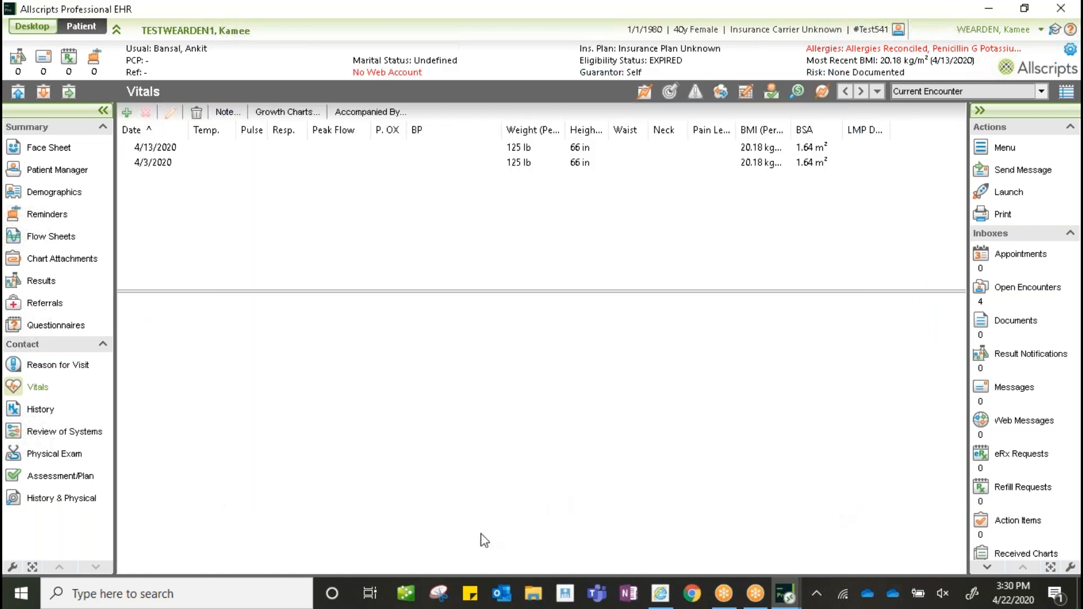
- Review the patient's demographics and local pharmacy in Other Information unsaved, then go back to History & Physical
click(44, 194)
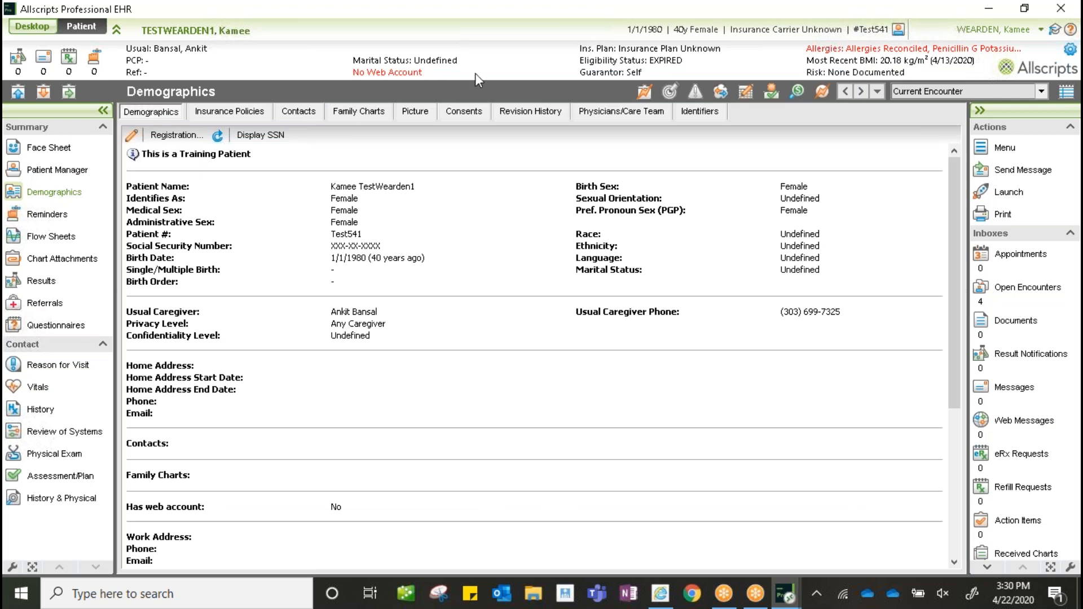
click(130, 137)
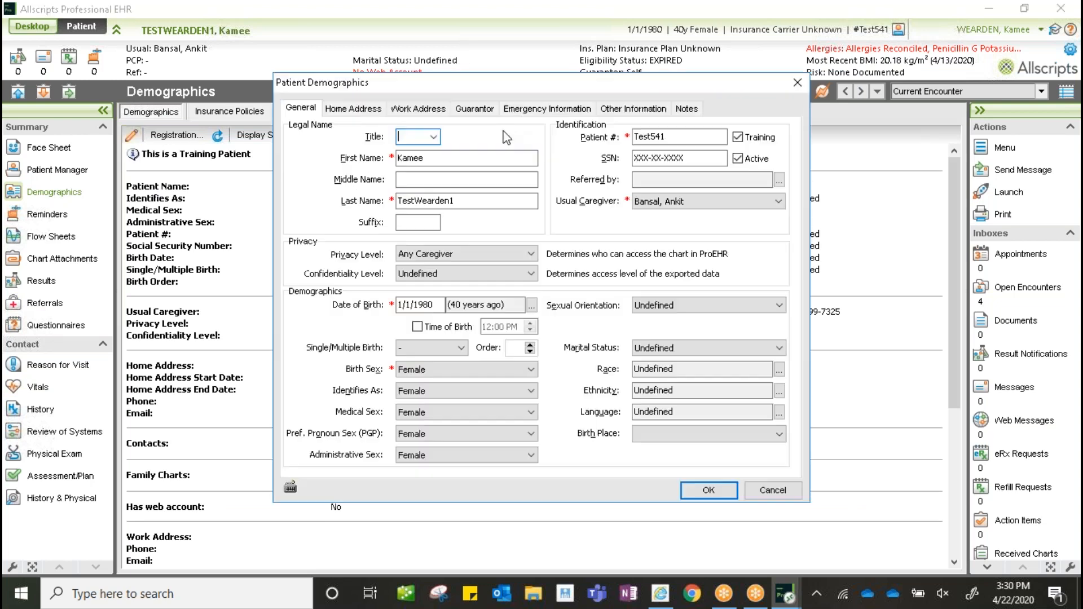
click(618, 111)
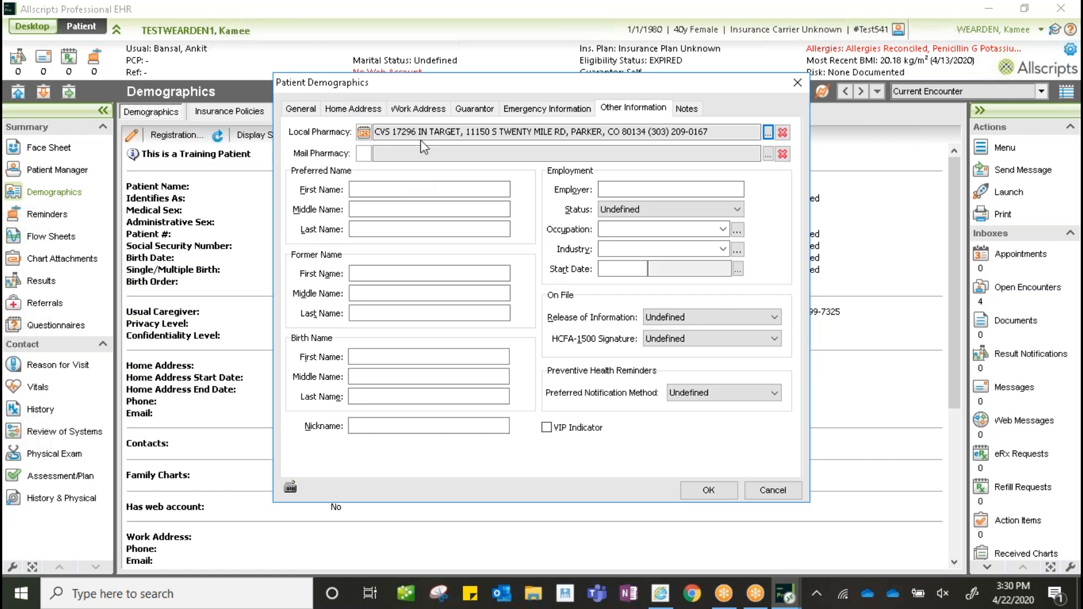
click(772, 490)
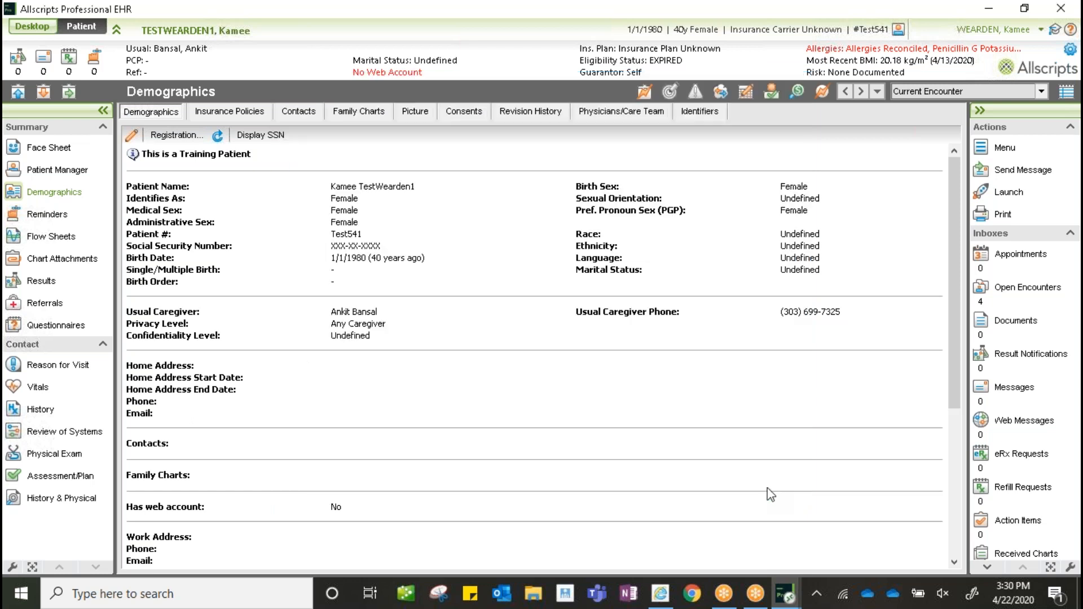
click(62, 499)
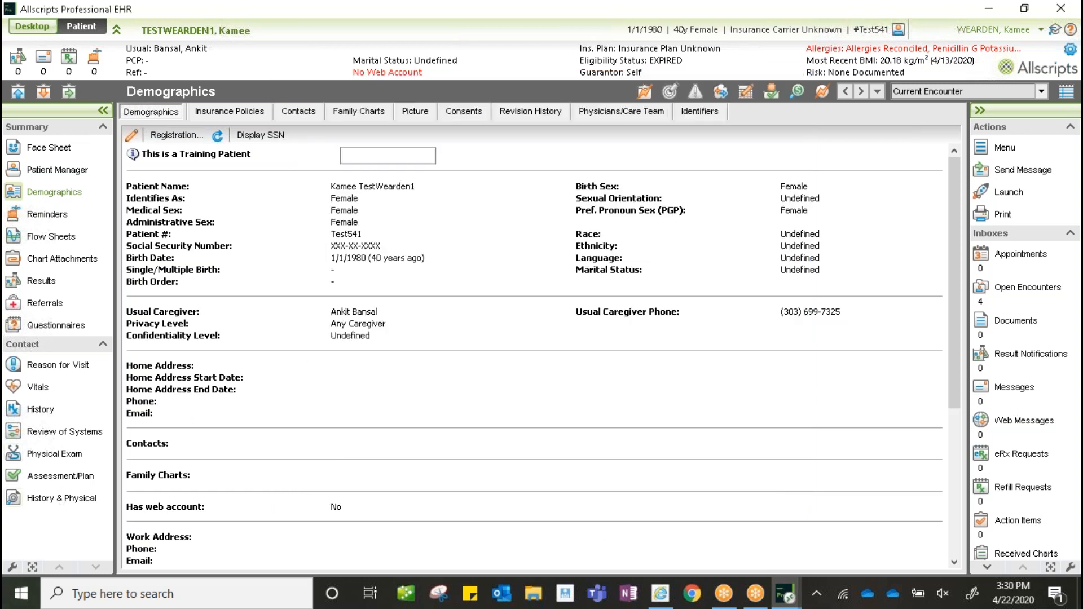
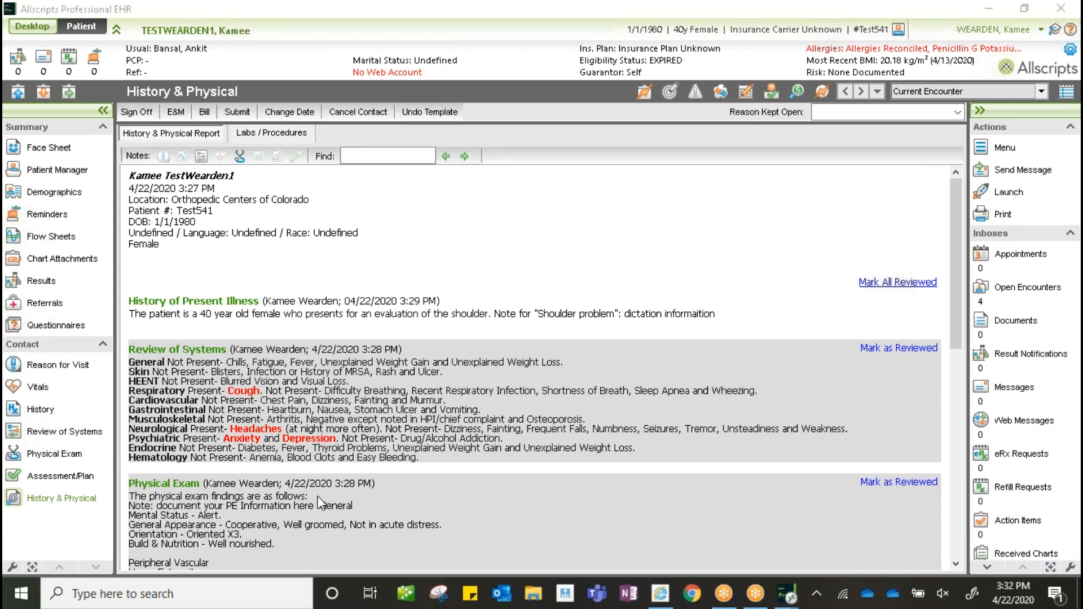
- Open the Allergy history and mark the patient's allergies as reconciled for this encounter
click(41, 412)
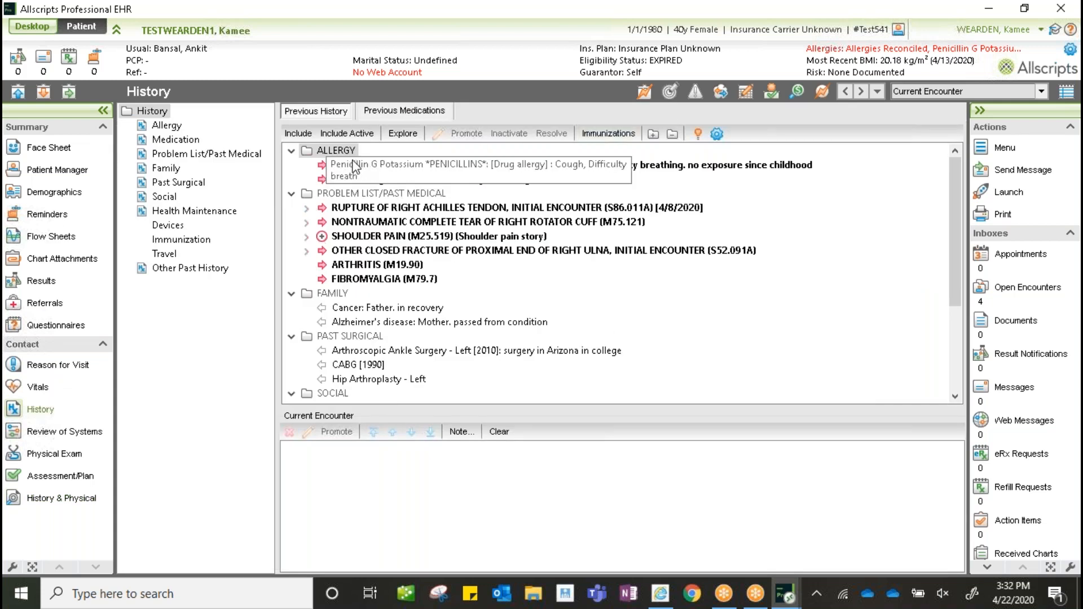
click(168, 126)
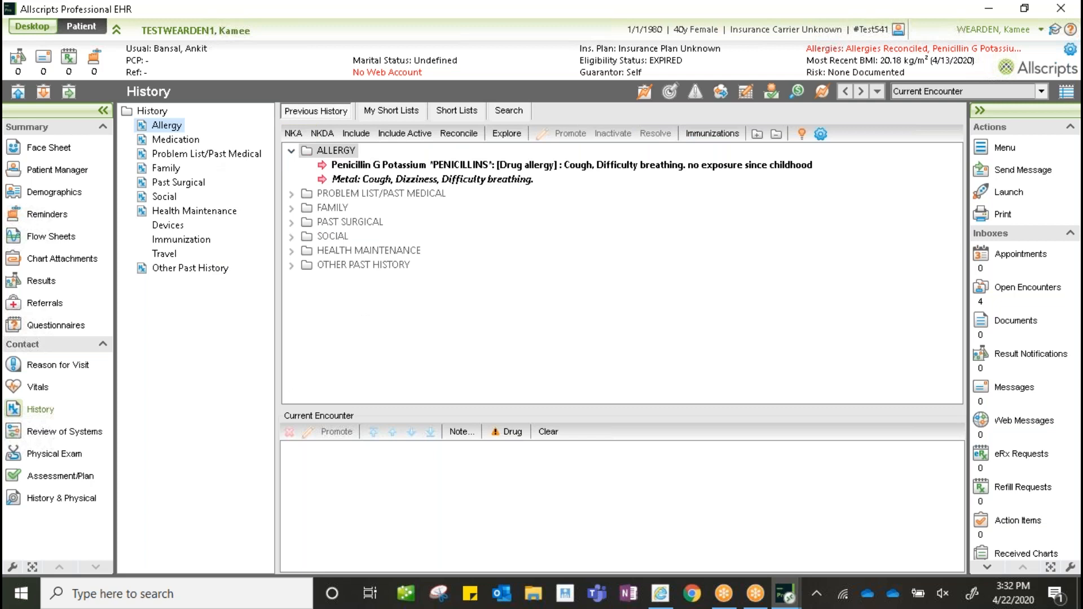
click(458, 134)
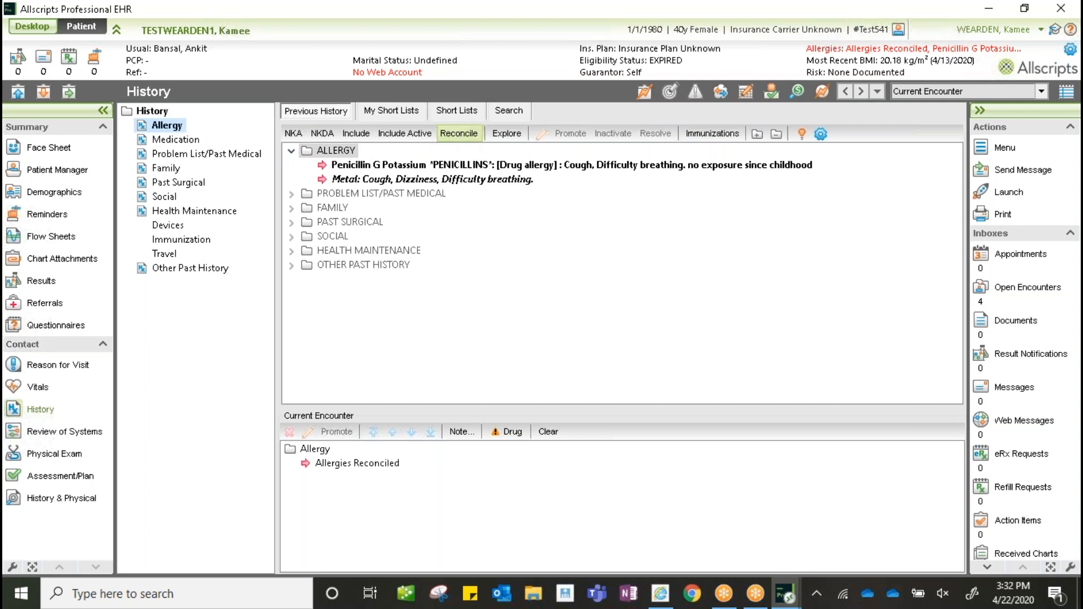